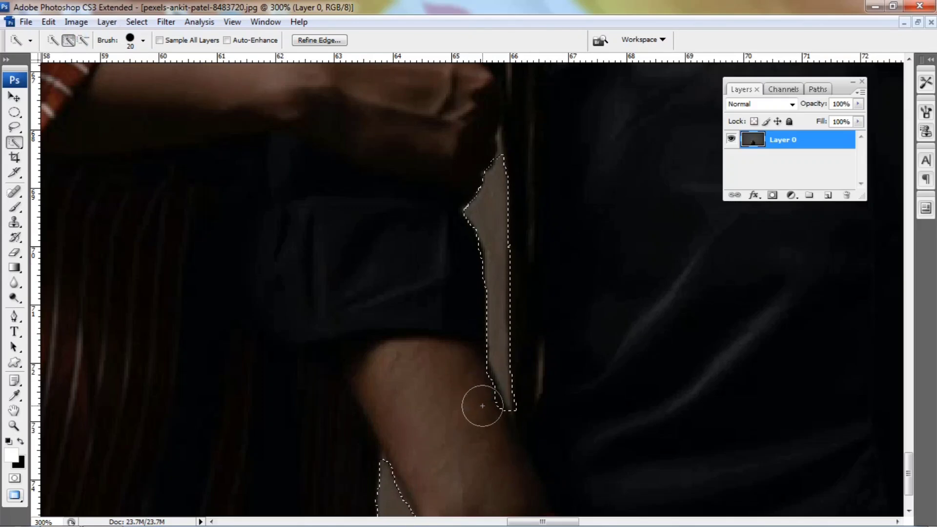
Subtract the upper background gap between the man's torso and sleeve from the couple selection, then refine its edge.
scroll(493, 409, up, 3)
scroll(464, 338, up, 1)
scroll(479, 276, down, 3)
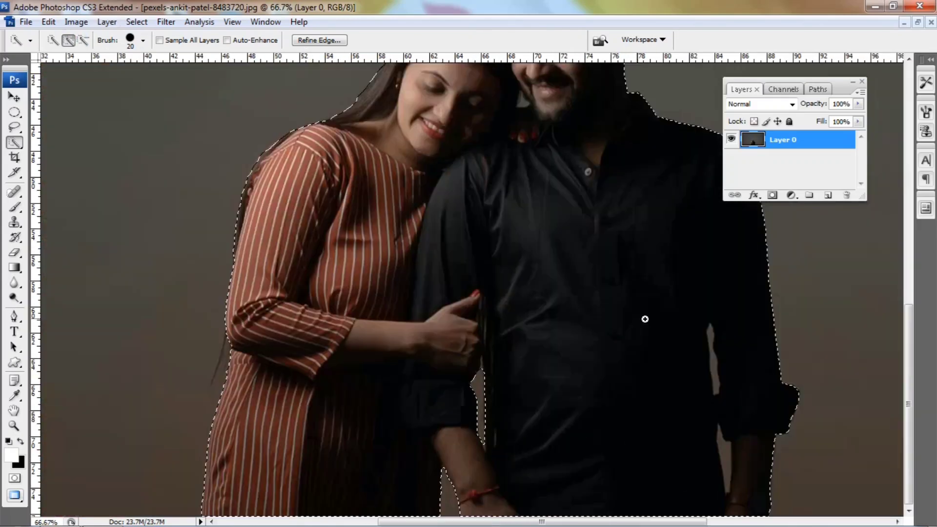
scroll(623, 347, up, 2)
key(bracketleft)
key(bracketleft)
key(bracketleft)
alt+drag(493, 246, 505, 359)
key(bracketright)
key(bracketright)
key(bracketright)
key(bracketright)
click(520, 272)
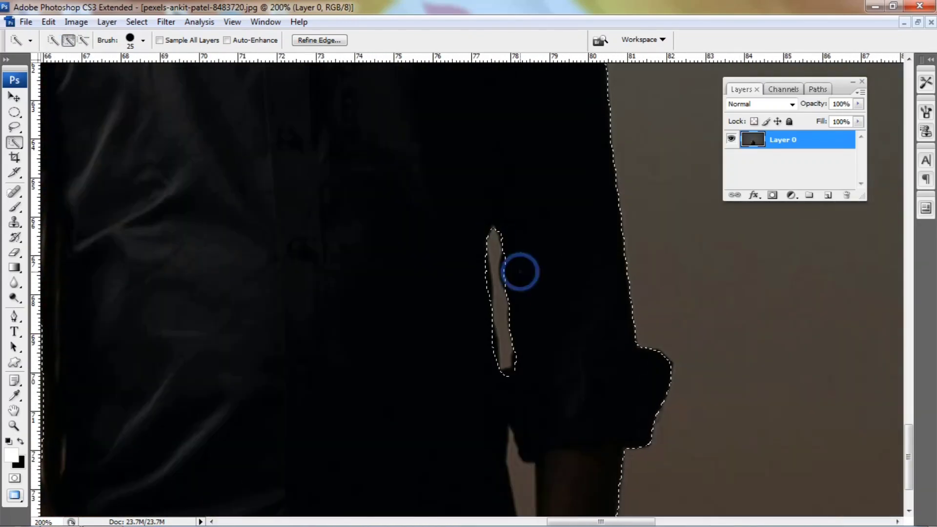
Subtract the lower background gap beside the man's wrist from the selection and restore the clipped shirt and arm edges.
click(478, 345)
key(bracketleft)
scroll(525, 338, down, 3)
alt+click(509, 344)
click(494, 347)
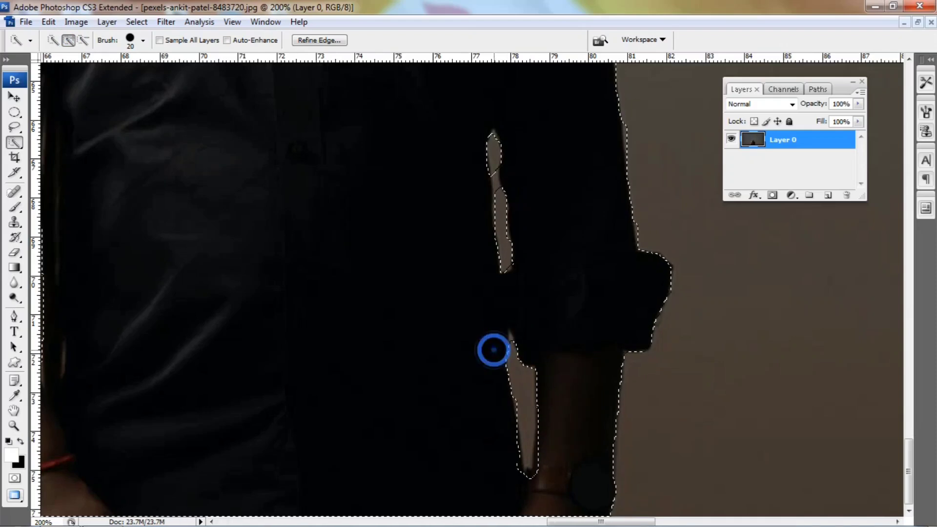
click(548, 438)
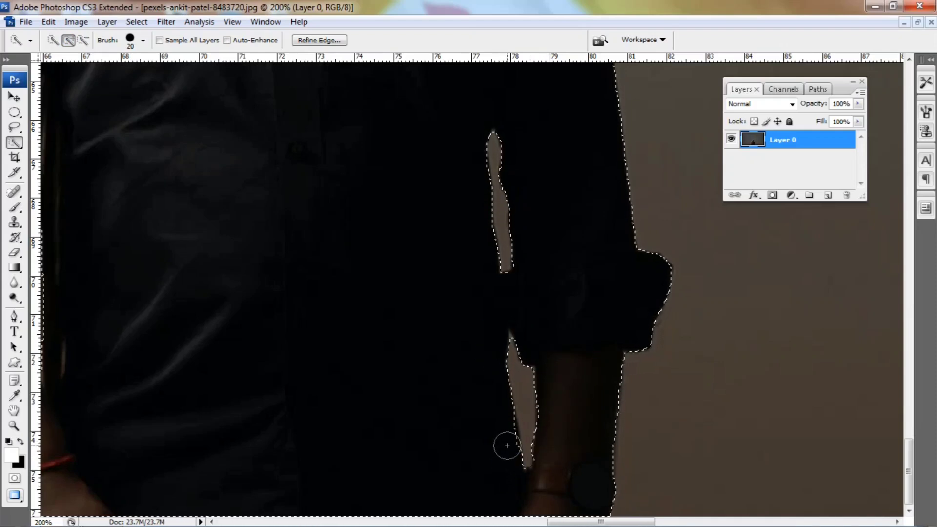
Load the couple's work path as a selection and copy the couple to a new layer.
key(ctrl+minus)
key(ctrl+minus)
key(ctrl+minus)
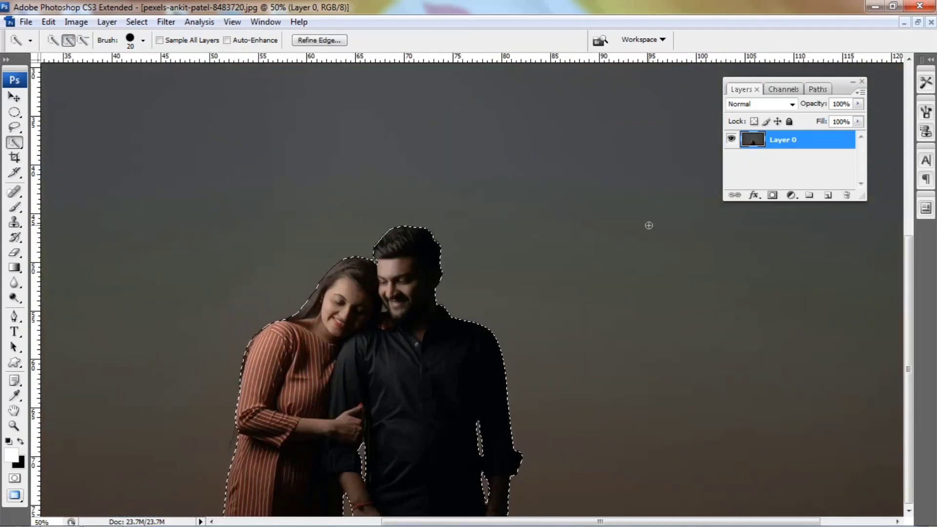
key(ctrl+minus)
click(816, 89)
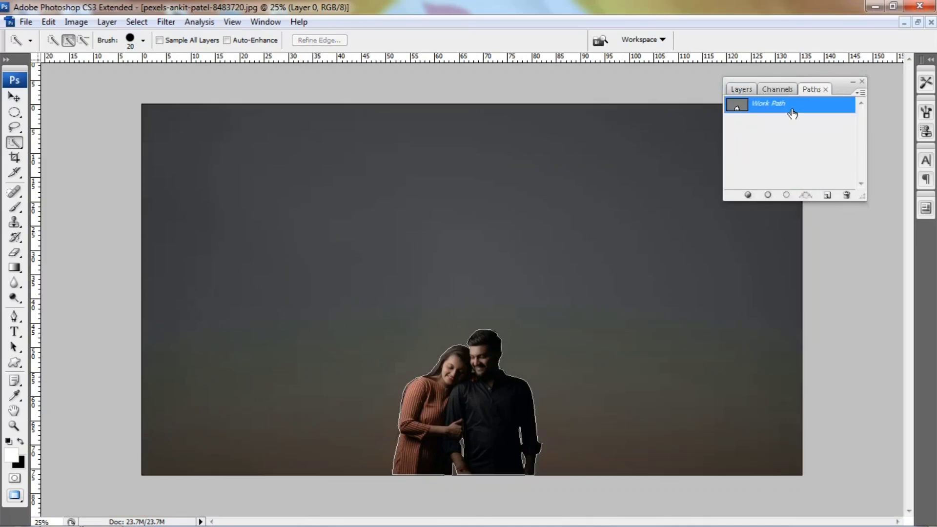
ctrl+click(747, 108)
key(ctrl+j)
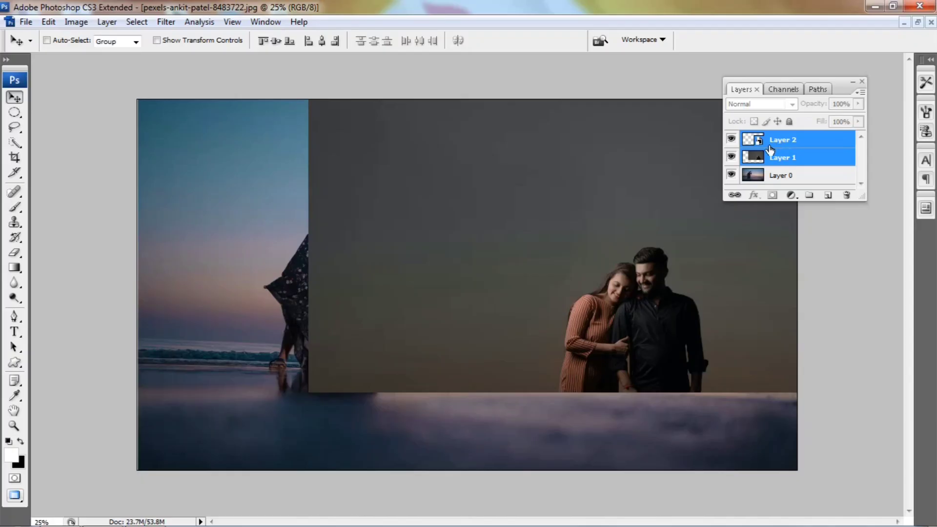
Scale Layer 1 and Layer 2 together to about 135.5% and position the couple just above the waterline.
key(ctrl+t)
drag(689, 278, 655, 242)
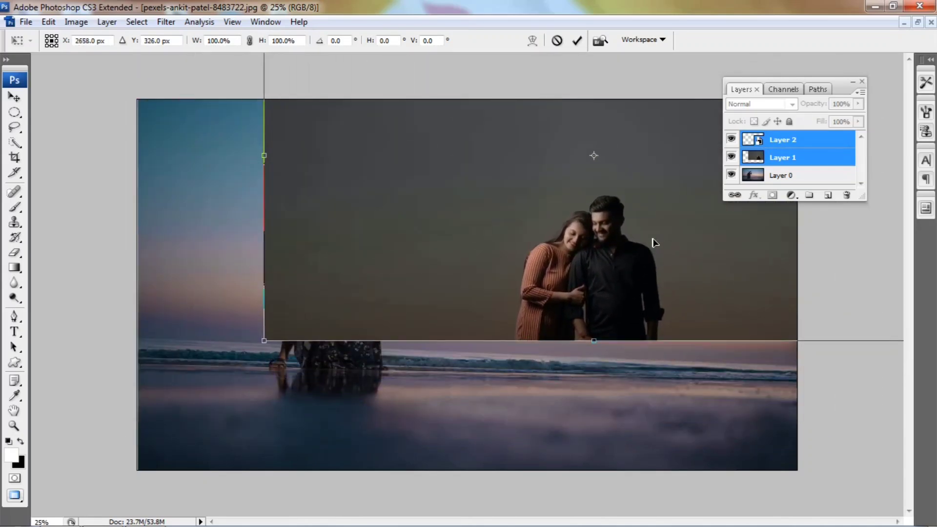
drag(263, 351, 160, 432)
drag(522, 332, 529, 275)
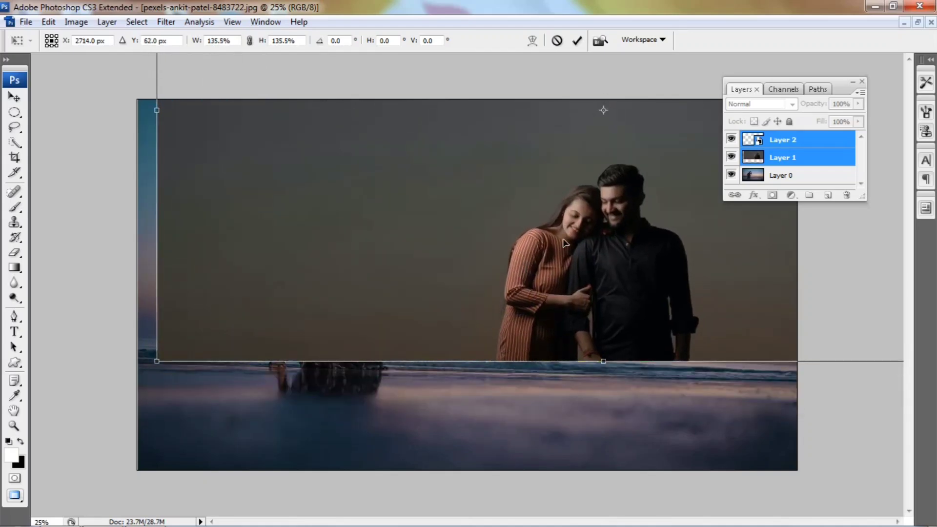
key(Return)
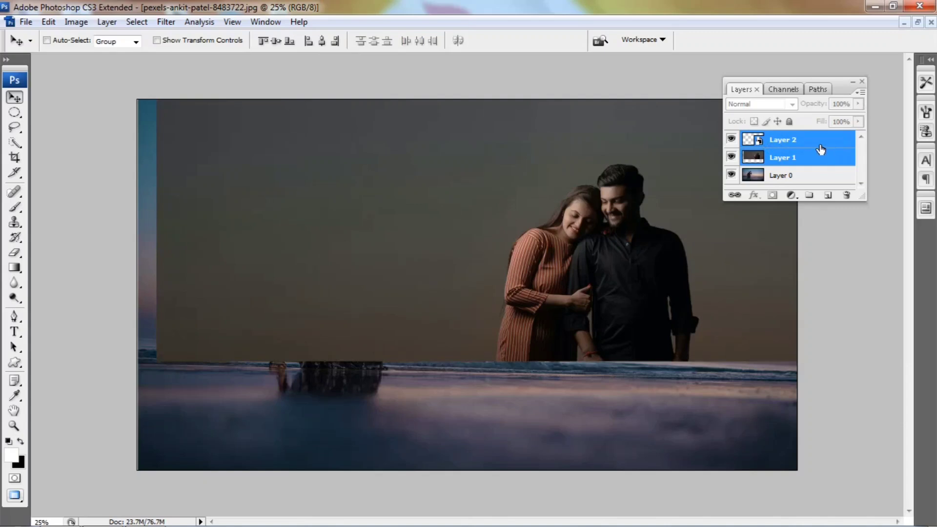
Lower the opacity of Layer 1 to about 49%.
click(820, 142)
click(820, 157)
click(858, 103)
drag(824, 118, 812, 121)
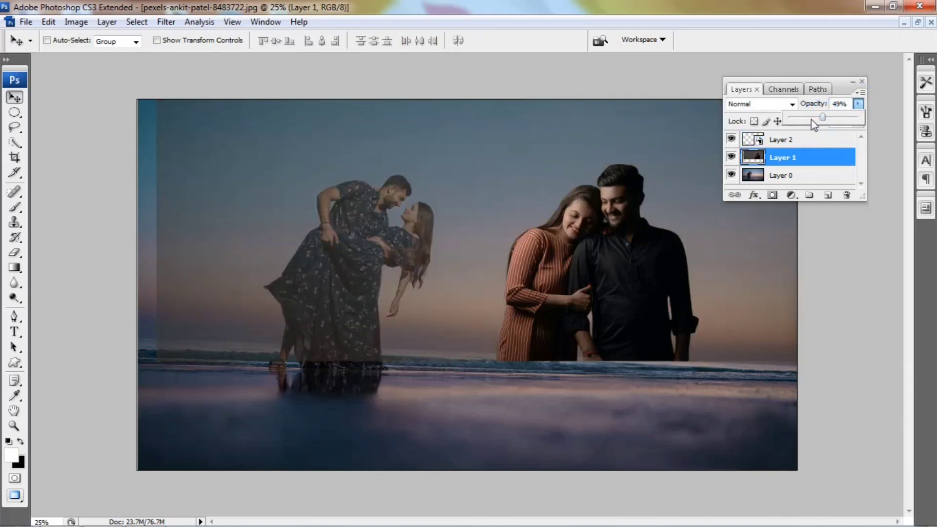
Scale Layer 1 and Layer 2 to about 129%, rotate them about 0.5°, and reposition them to align with the beach horizon.
shift+click(800, 140)
key(ctrl+t)
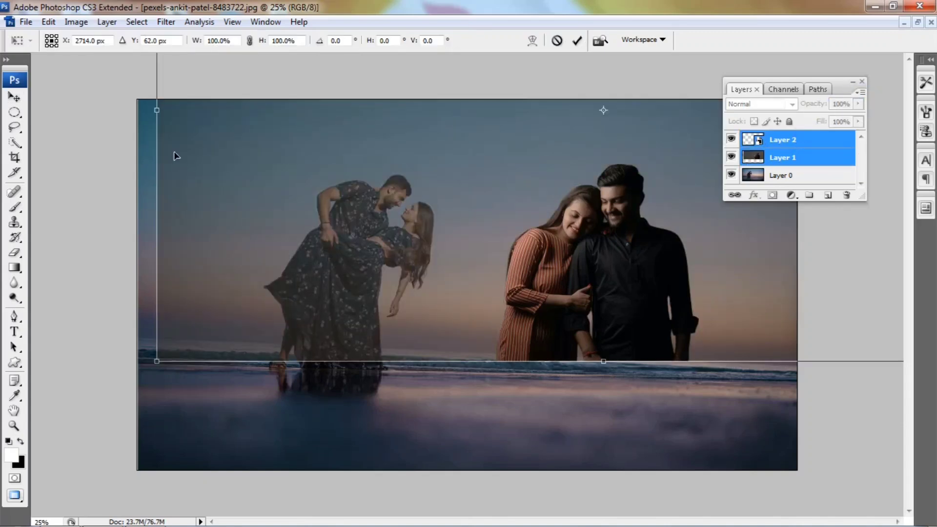
drag(159, 365, 32, 483)
drag(451, 326, 459, 284)
drag(100, 391, 96, 385)
mouse_move(572, 279)
mouse_down()
mouse_move(604, 275)
mouse_move(442, 275)
mouse_move(300, 251)
mouse_move(592, 293)
mouse_move(603, 277)
mouse_move(584, 267)
mouse_move(586, 274)
mouse_up()
key(Return)
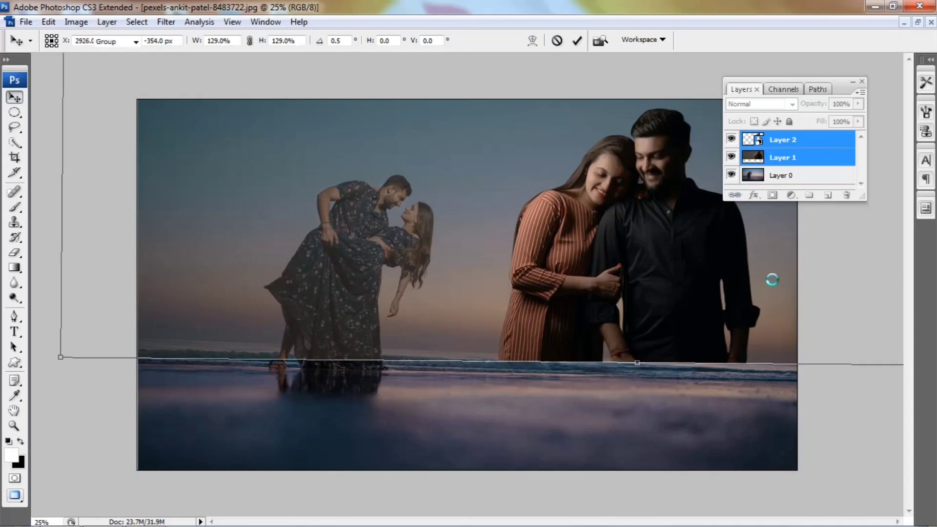
Select the man's face and the woman's face and neck on Layer 2 with the Quick Selection tool.
click(796, 158)
click(789, 140)
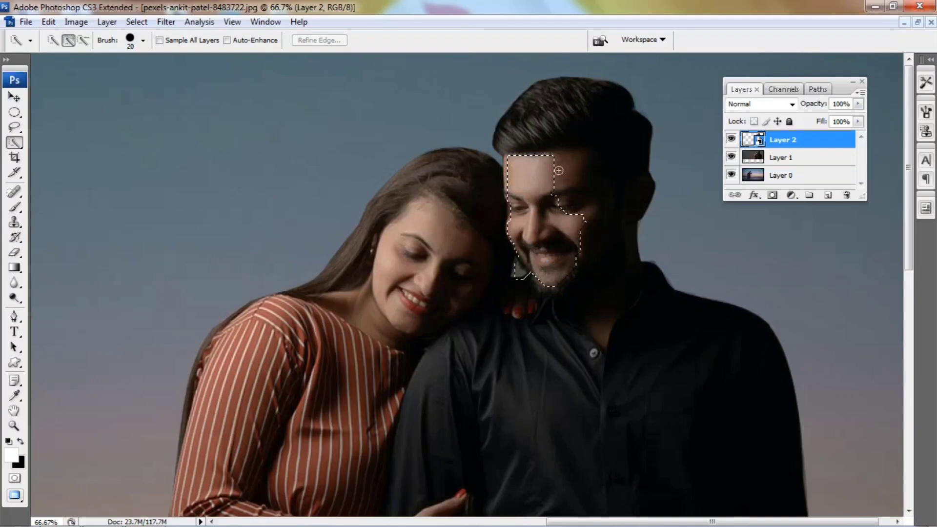
mouse_move(565, 177)
mouse_down()
mouse_move(589, 209)
mouse_move(564, 263)
mouse_up()
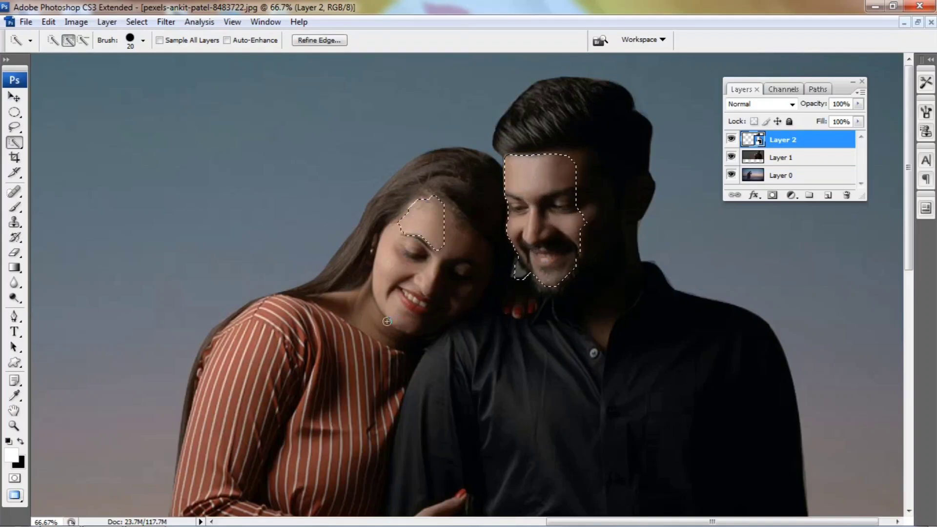
key(bracketright)
key(bracketright)
key(bracketright)
key(bracketright)
key(bracketright)
mouse_move(399, 314)
mouse_down()
mouse_move(345, 305)
mouse_move(508, 292)
mouse_up()
key(bracketleft)
key(bracketleft)
key(bracketleft)
click(566, 162)
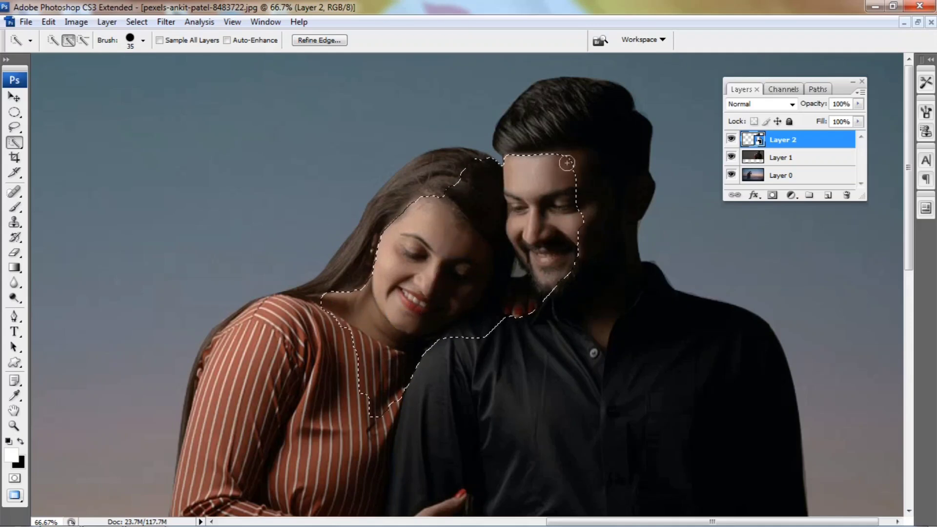
Subtract the woman's hair, her dress and the man's shoulder from the skin selection.
click(84, 40)
key(bracketright)
click(472, 162)
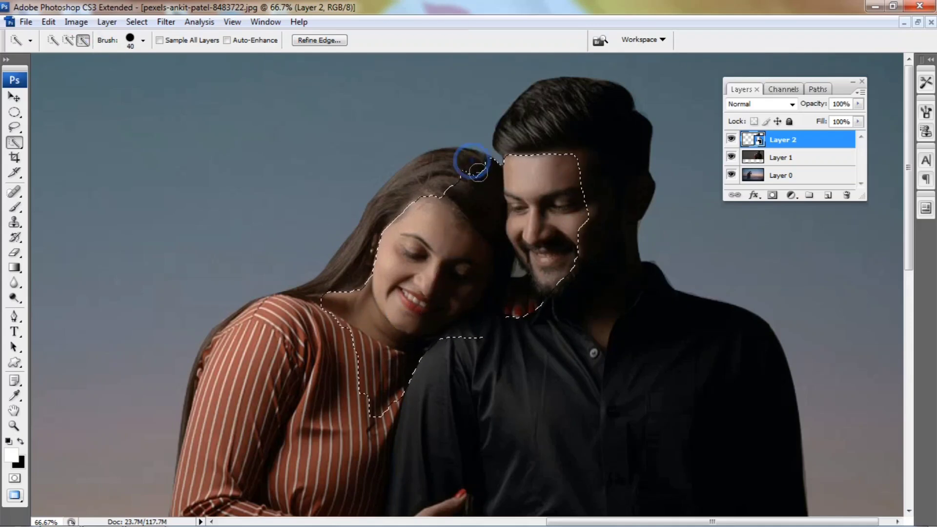
mouse_move(457, 341)
mouse_down()
mouse_move(516, 267)
mouse_move(452, 188)
mouse_move(413, 282)
mouse_up()
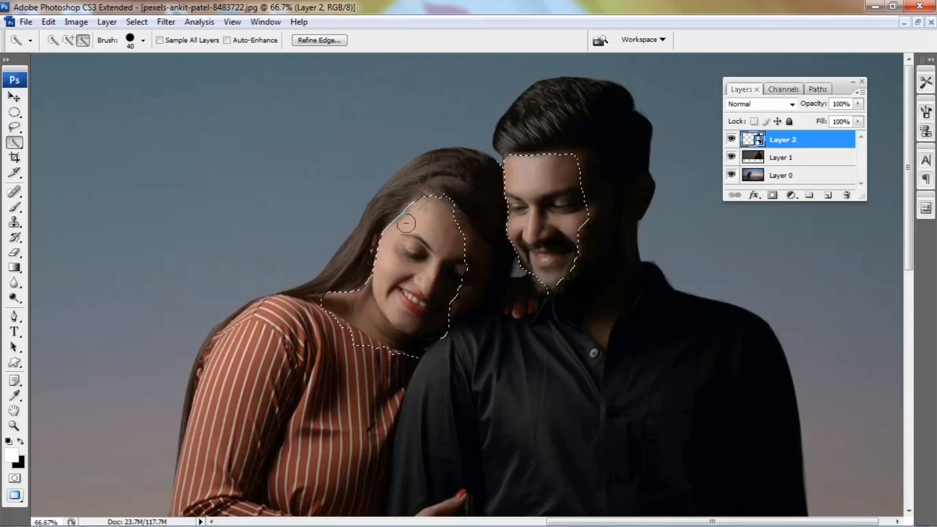
Feather the skin selection by 3 pixels.
right_click(429, 224)
click(453, 267)
key(BackSpace)
text(3)
key(Return)
click(488, 207)
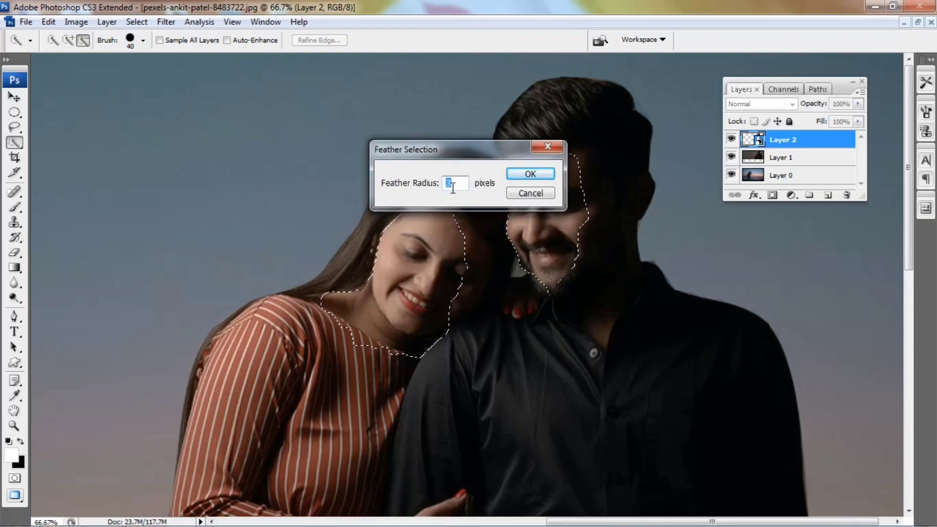
key(Return)
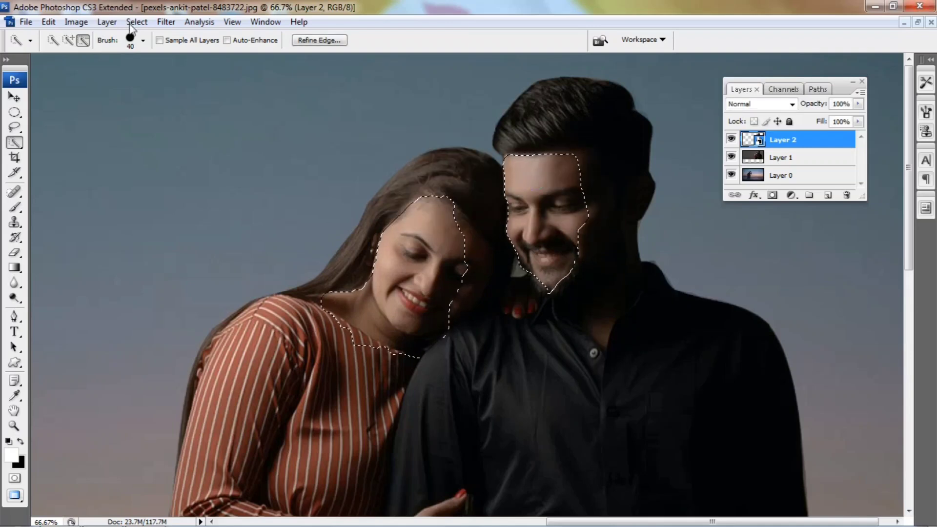
Smooth the selected skin with Noiseware Professional, setting luminance noise reduction to 76% and high-frequency noise level to +2.
click(166, 22)
click(190, 336)
click(342, 335)
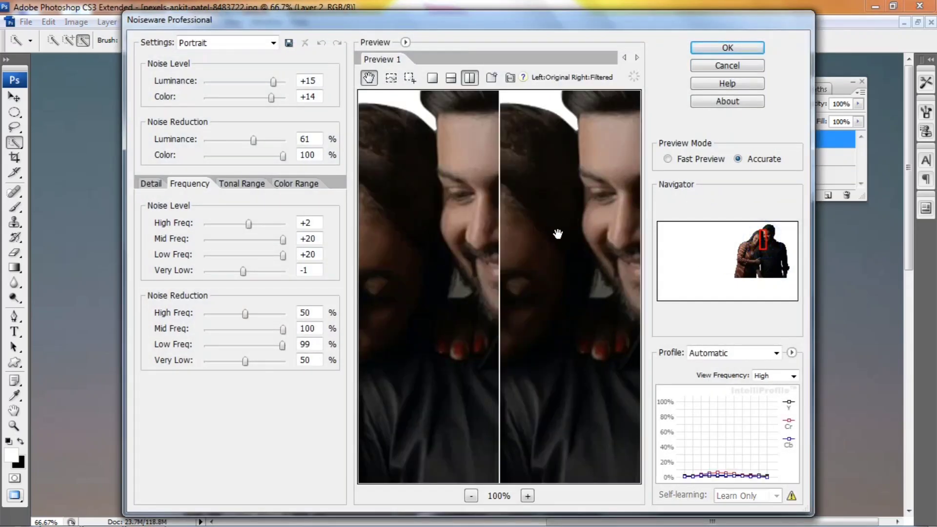
scroll(558, 234, down, 1)
drag(257, 144, 264, 144)
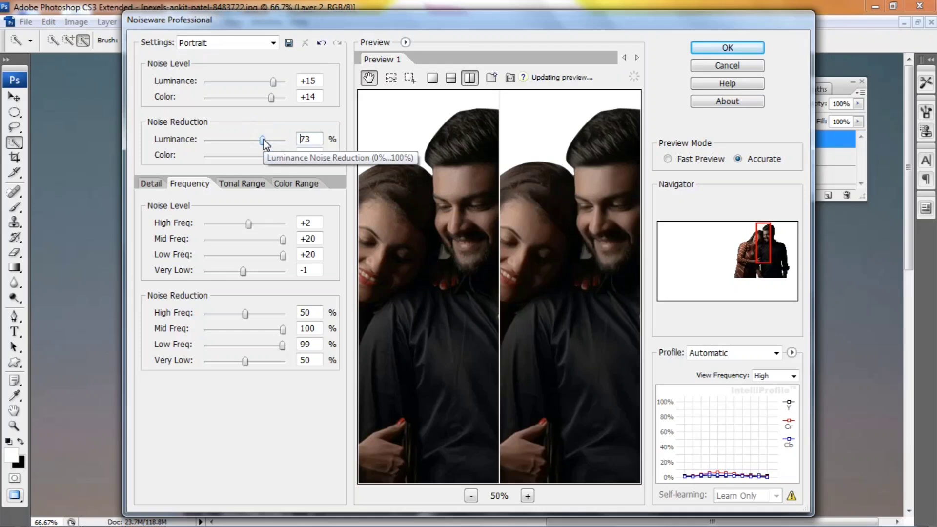
mouse_move(249, 224)
mouse_down()
mouse_move(274, 225)
mouse_move(225, 225)
mouse_move(248, 224)
mouse_up()
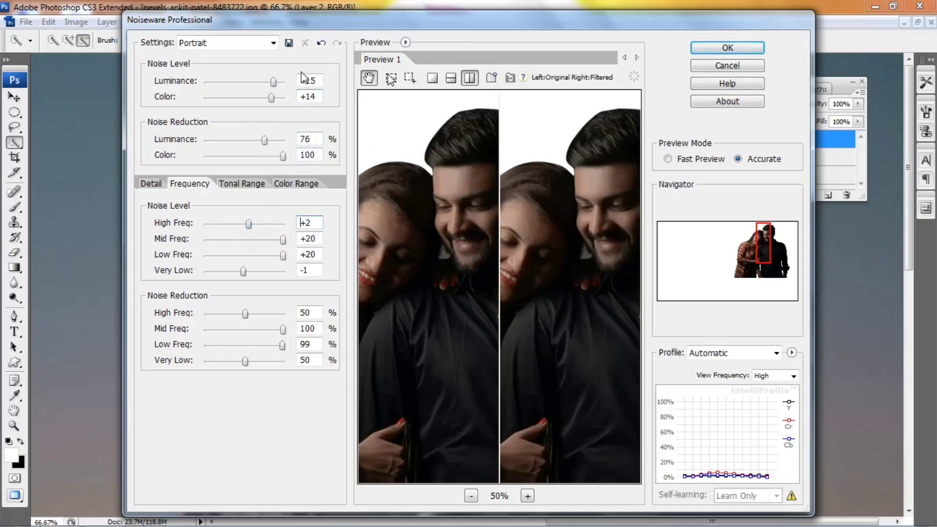
click(727, 49)
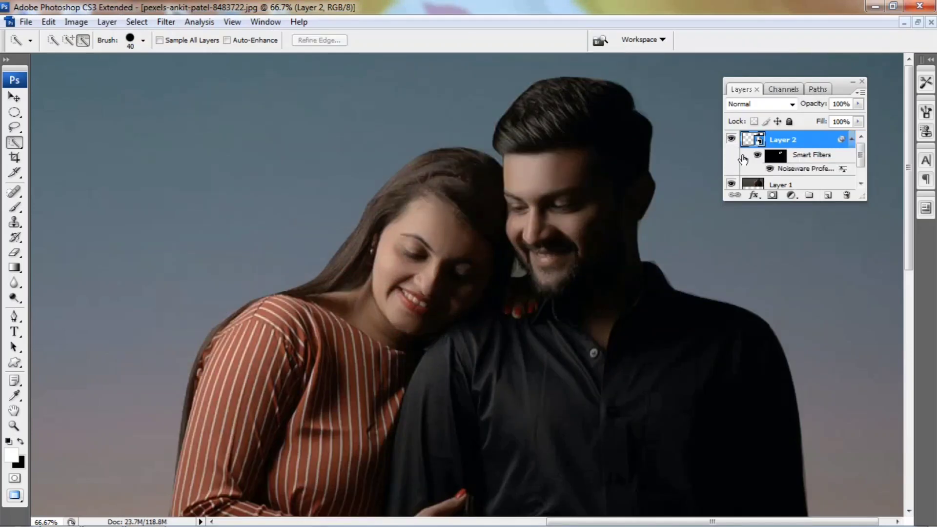
Sharpen Layer 0, the beach couple photo, with the Unsharp Mask filter.
scroll(747, 158, down, 1)
click(768, 180)
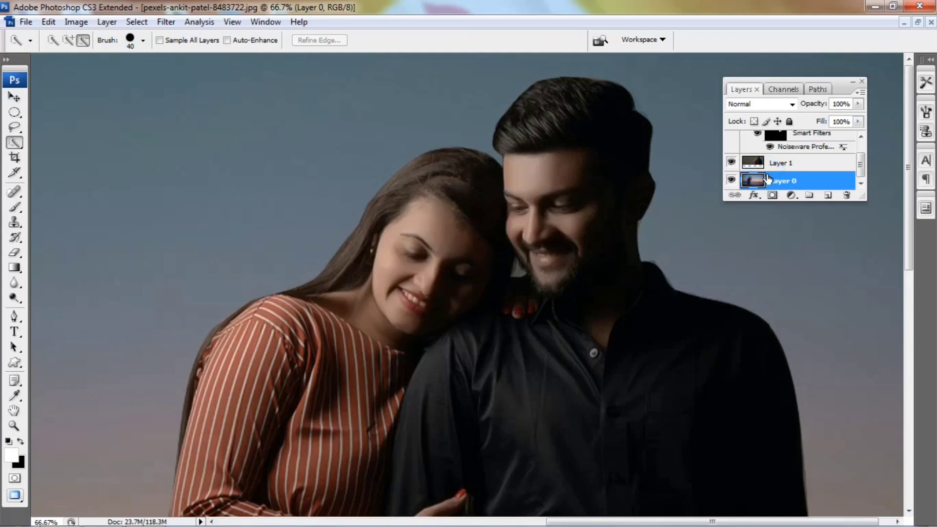
key(ctrl+minus)
key(ctrl+minus)
key(ctrl+minus)
key(ctrl+plus)
key(ctrl+plus)
drag(381, 161, 496, 224)
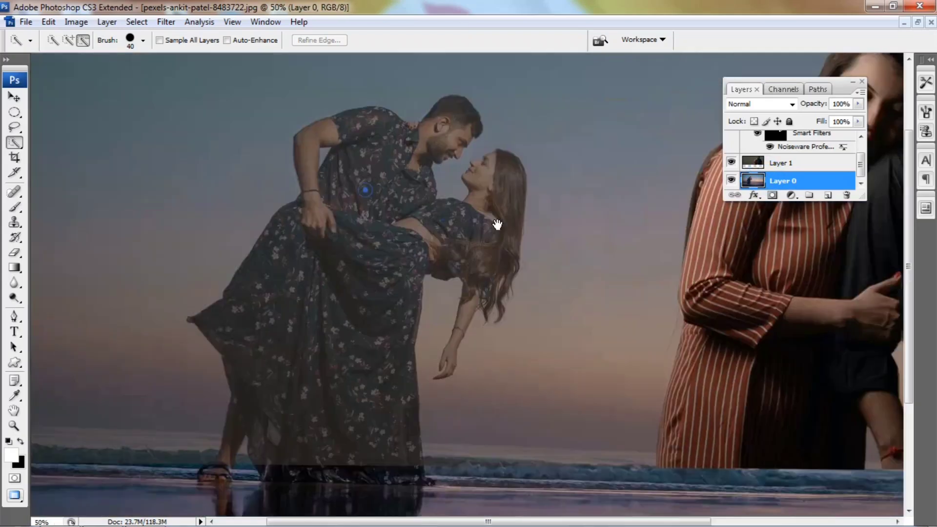
key(ctrl+plus)
drag(447, 146, 504, 208)
key(ctrl+plus)
key(ctrl+plus)
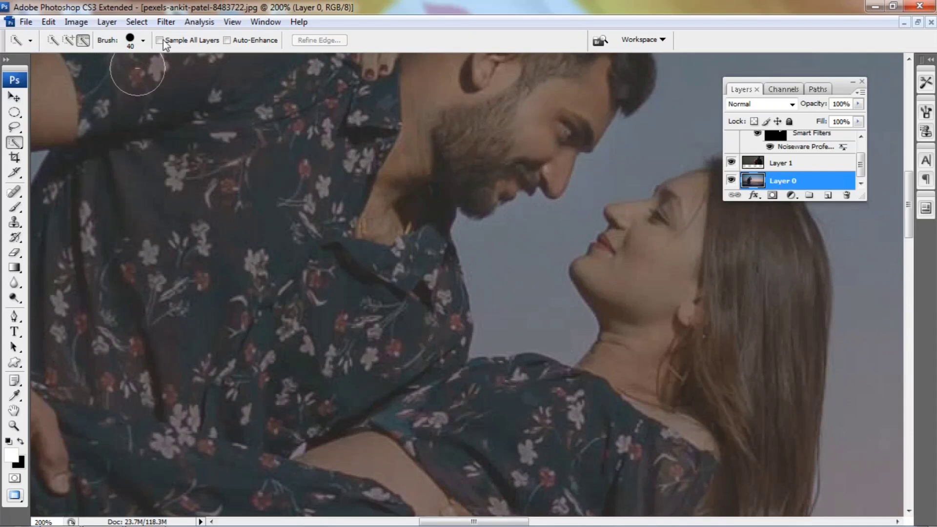
click(166, 21)
mouse_move(309, 238)
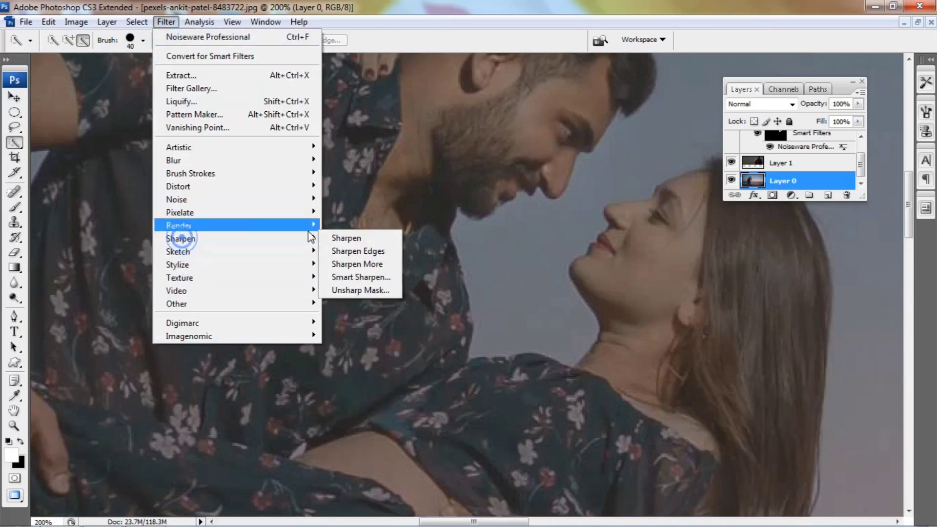
click(349, 293)
click(461, 272)
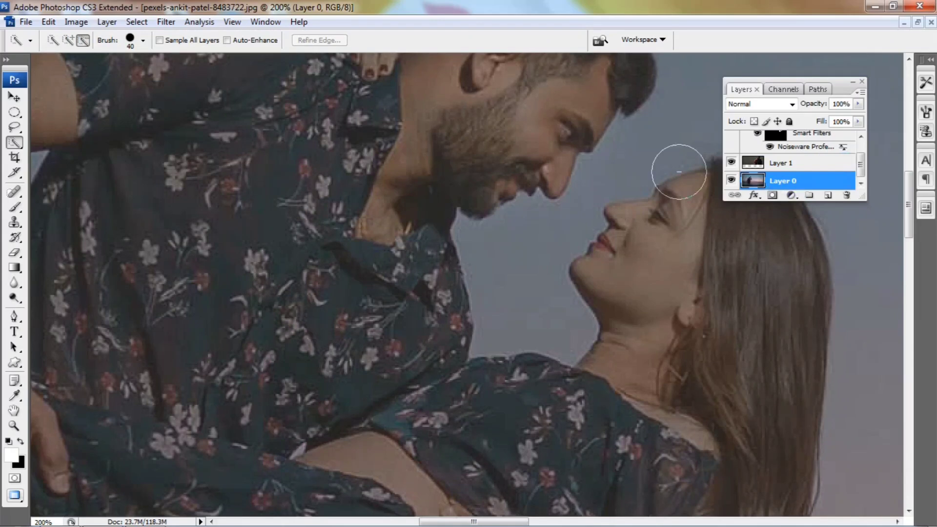
Apply Noiseware Professional to Layer 0 with stronger luminance noise reduction and a slightly higher high-frequency noise level.
click(157, 24)
mouse_move(230, 335)
click(386, 335)
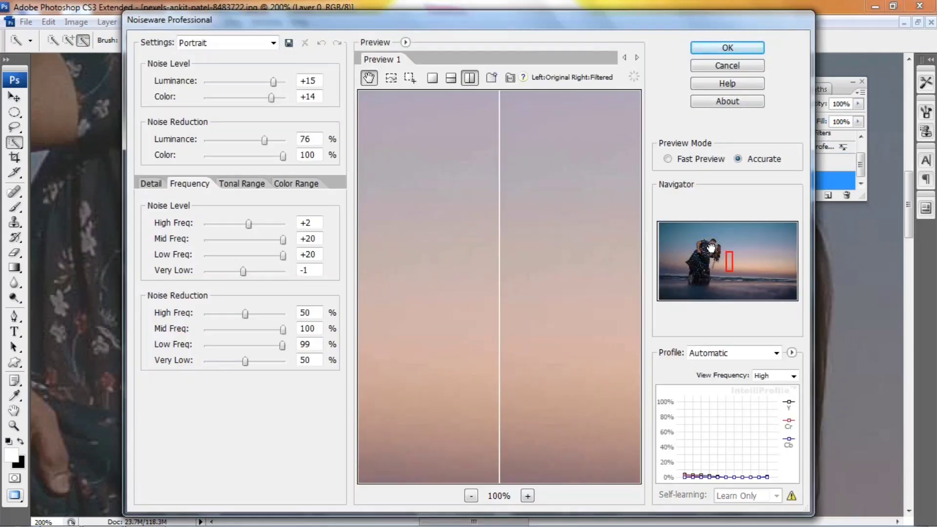
click(710, 249)
click(278, 140)
drag(249, 223, 252, 223)
click(718, 49)
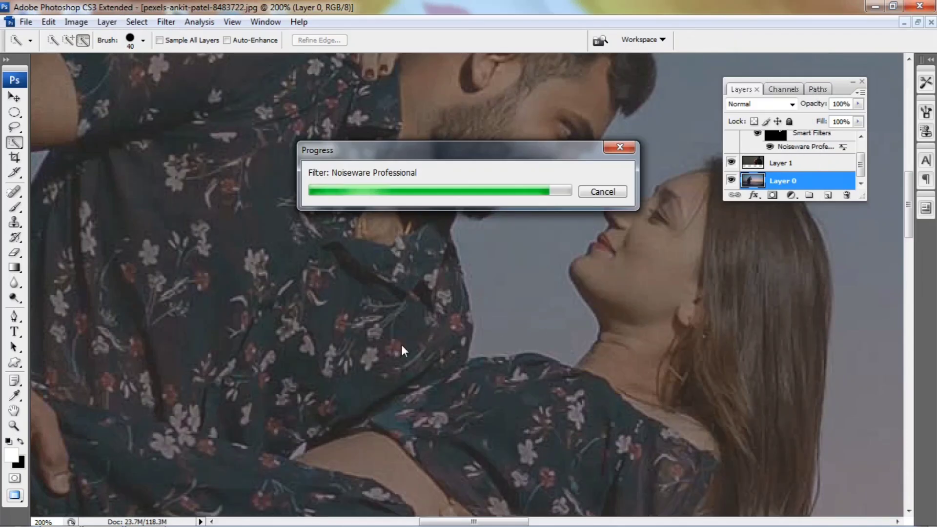
Hide Layer 1 and make Layer 2 the active layer, keeping its blend mode at Normal.
key(ctrl+0)
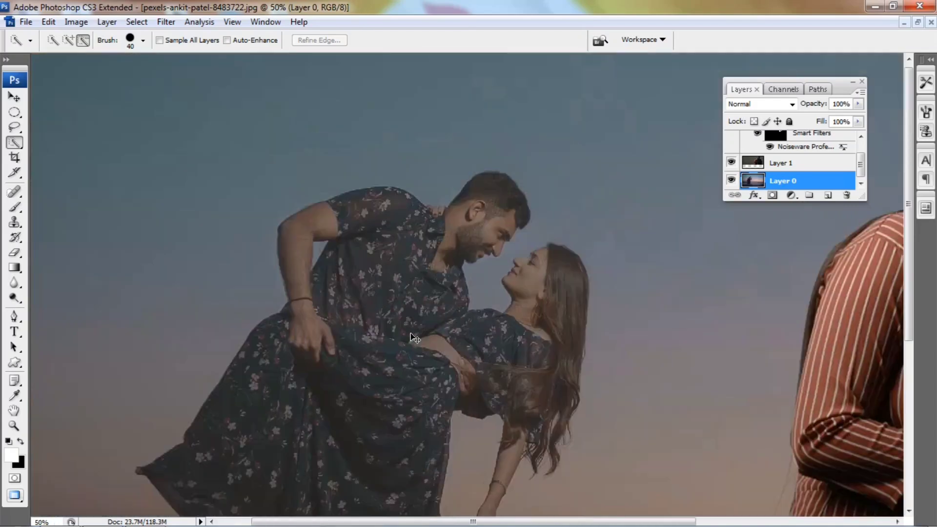
click(805, 170)
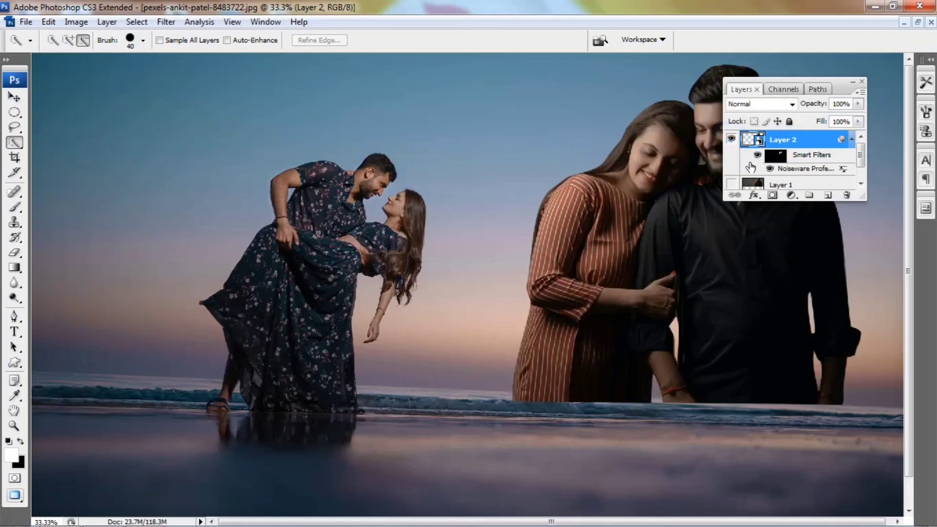
click(757, 108)
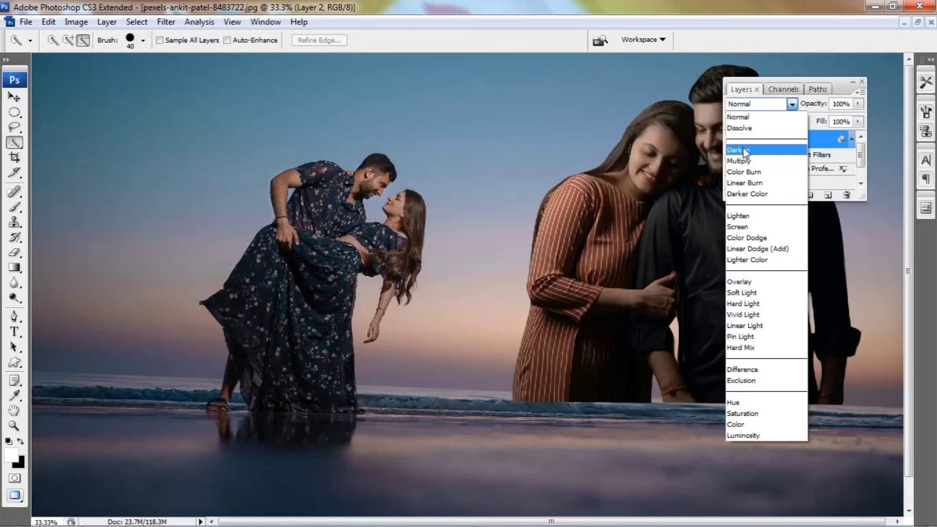
click(750, 106)
scroll(553, 146, up, 3)
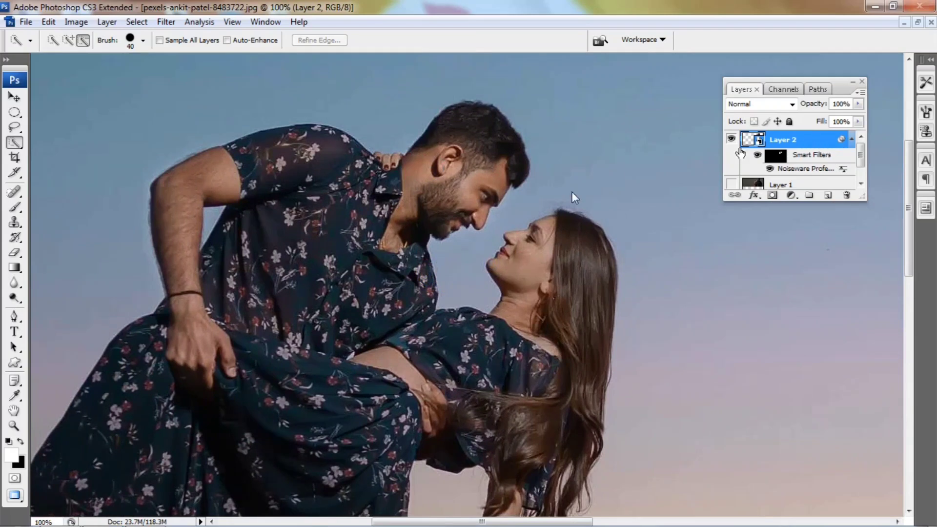
Create a new layer above Layer 2 in Vivid Light mode, filled with the neutral 50% gray.
key(ctrl+shift+n)
click(415, 198)
click(415, 190)
click(429, 216)
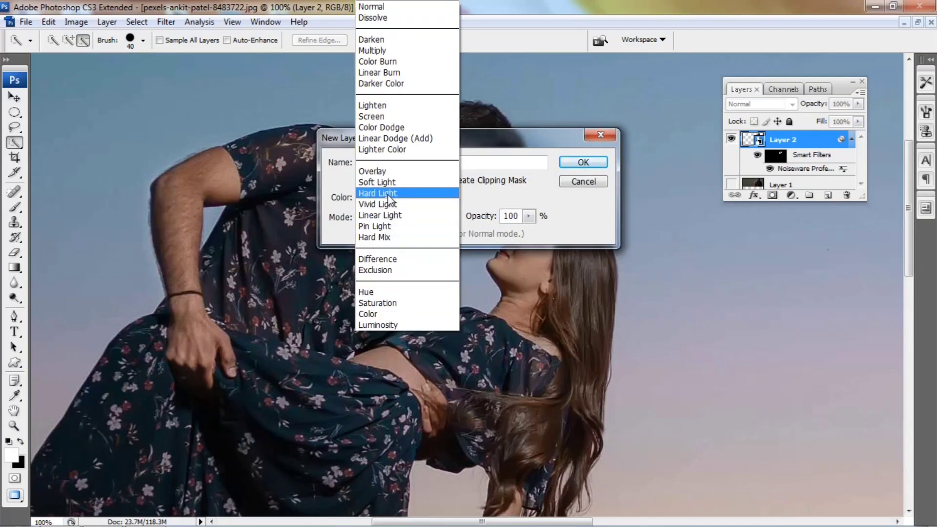
click(420, 204)
click(371, 234)
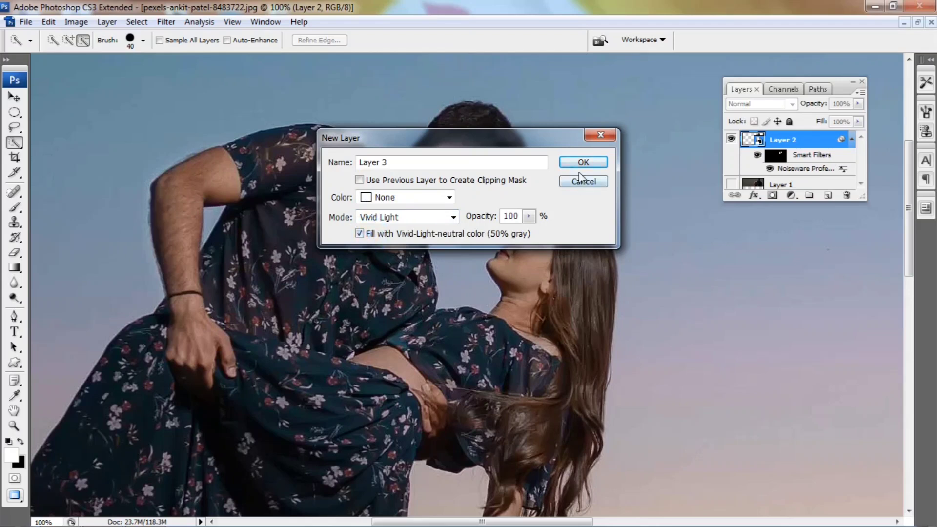
click(579, 169)
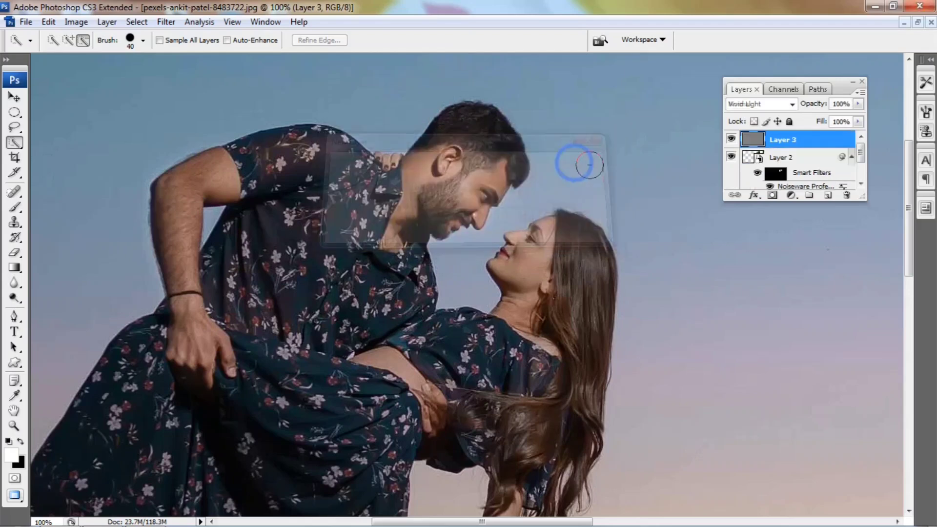
Dodge the midtones at 50% exposure along the dancing man's arm, hand, neck and face on Layer 3.
click(14, 296)
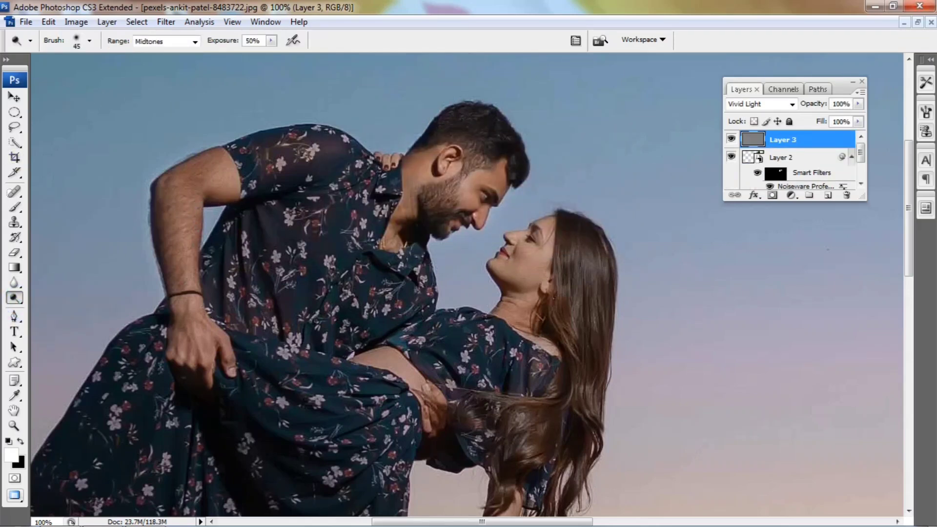
mouse_move(219, 199)
mouse_down()
mouse_move(207, 258)
mouse_move(183, 283)
mouse_move(197, 325)
mouse_up()
mouse_move(185, 276)
mouse_down()
mouse_move(187, 216)
mouse_move(226, 187)
mouse_up()
drag(421, 171, 439, 159)
drag(497, 168, 480, 192)
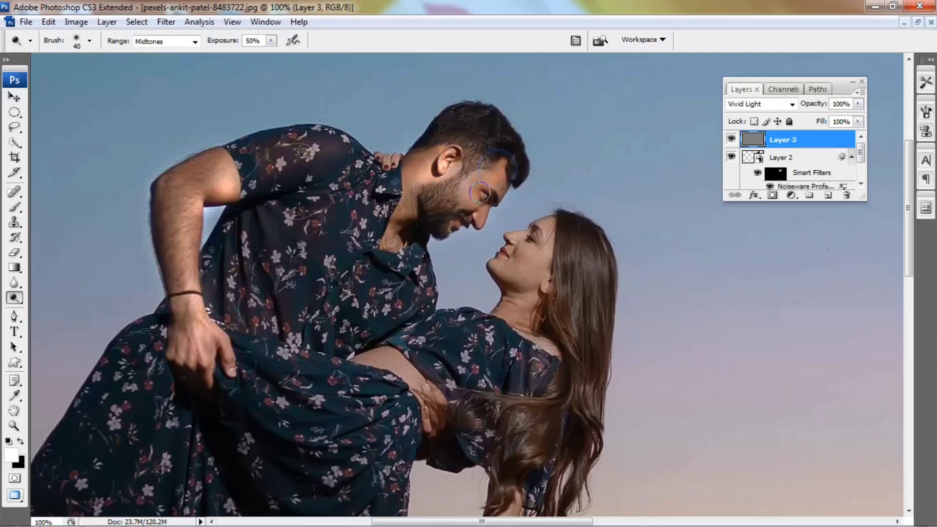
Dodge the dancing man's open collar area and the dancing woman's face and hanging arm.
scroll(475, 225, down, 1)
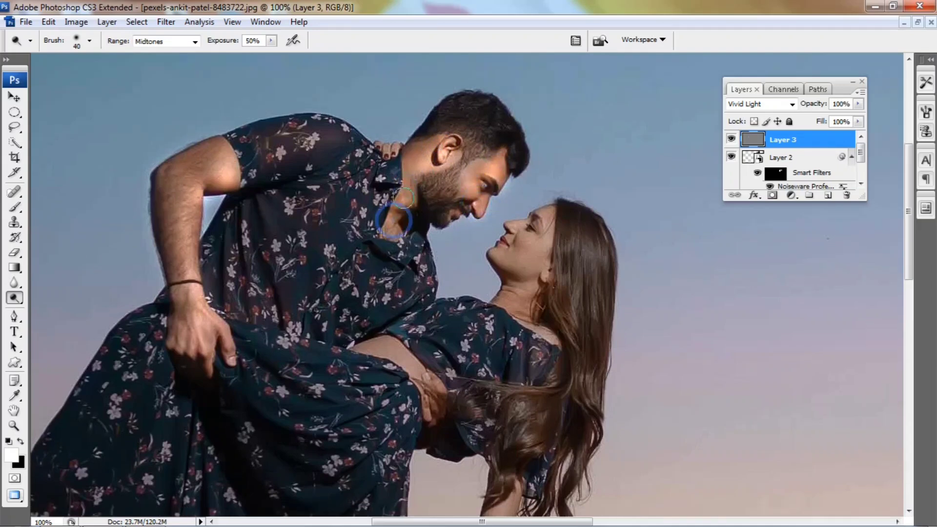
click(398, 199)
drag(513, 243, 435, 165)
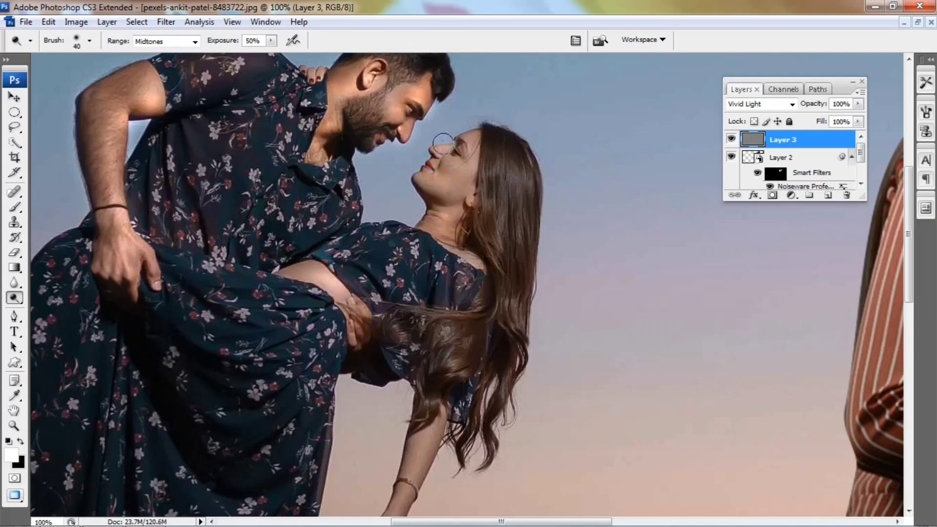
scroll(447, 236, down, 5)
scroll(459, 204, down, 9)
mouse_move(432, 275)
mouse_down()
mouse_move(400, 361)
mouse_move(410, 359)
mouse_up()
Dodge the skin highlights on the portrait couple's faces, clasped hand and the man's forearm.
key(ctrl+minus)
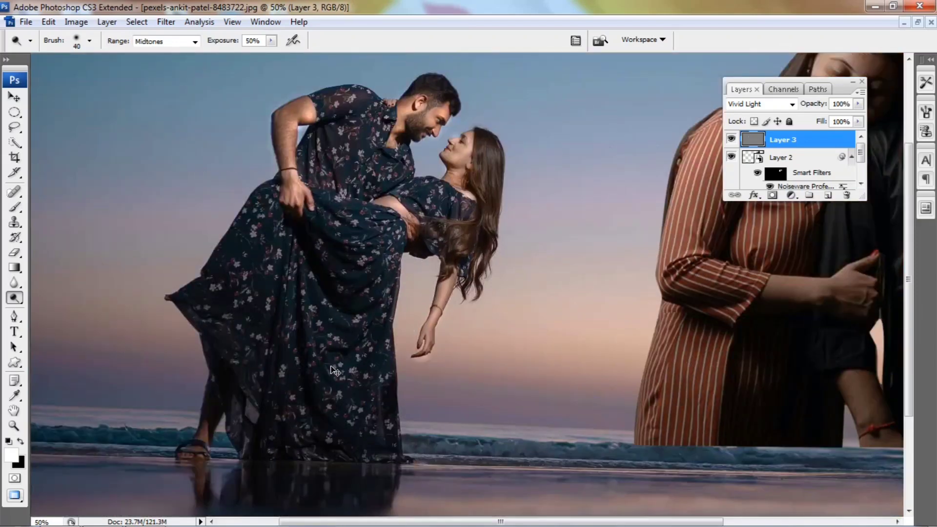
mouse_move(790, 307)
mouse_down()
mouse_move(449, 328)
mouse_move(479, 397)
mouse_move(497, 404)
mouse_up()
key(ctrl+plus)
mouse_move(460, 409)
mouse_down()
mouse_move(511, 403)
mouse_move(484, 423)
mouse_up()
mouse_move(493, 251)
mouse_down()
mouse_move(488, 235)
mouse_move(451, 298)
mouse_up()
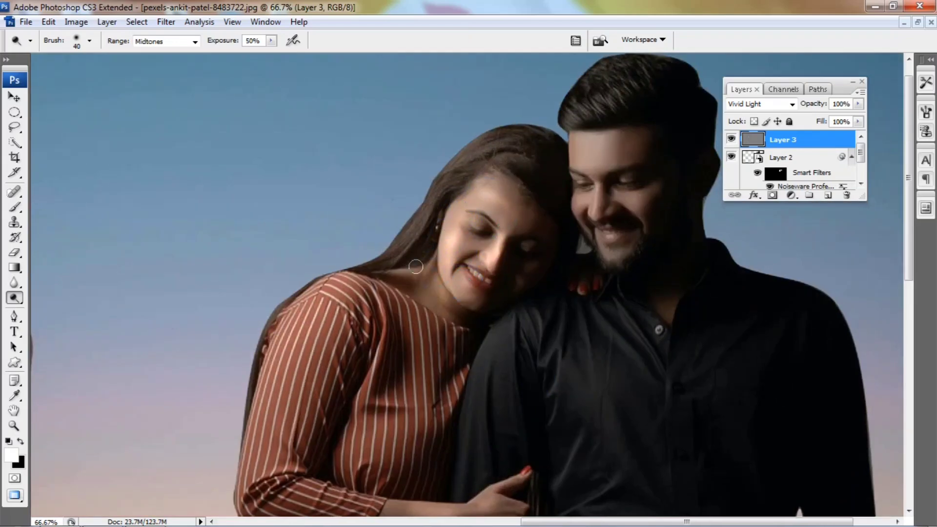
drag(491, 394, 453, 318)
mouse_move(481, 384)
mouse_down()
mouse_move(449, 429)
mouse_move(444, 489)
mouse_up()
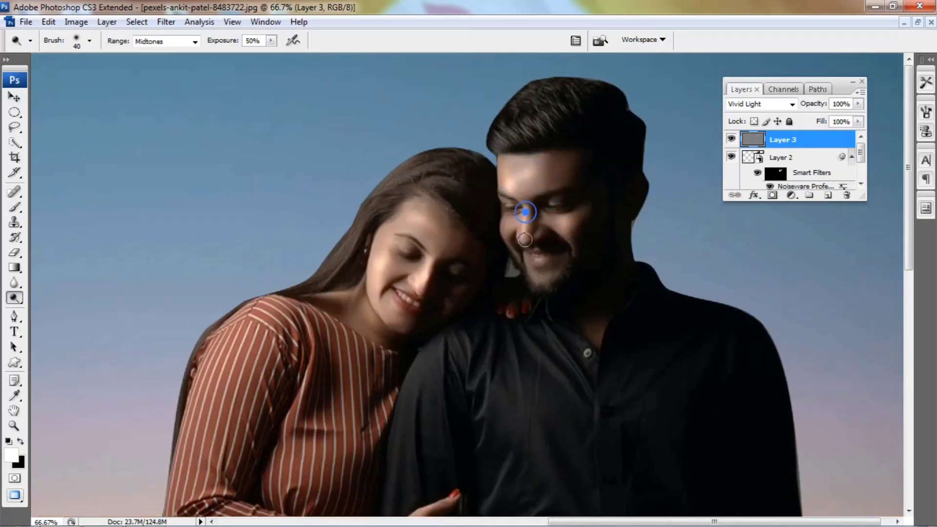
drag(512, 385, 542, 165)
drag(722, 441, 670, 282)
drag(423, 306, 411, 321)
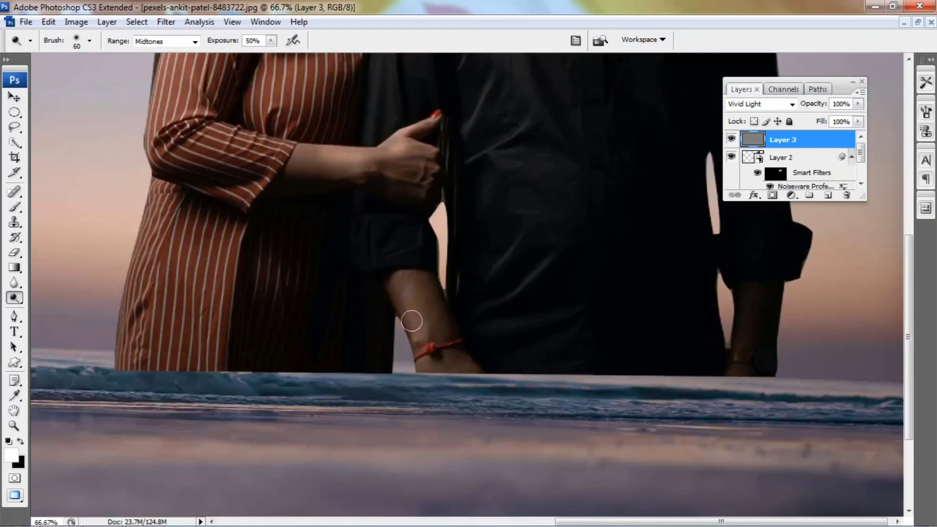
key(ctrl+minus)
key(ctrl+minus)
key(ctrl+minus)
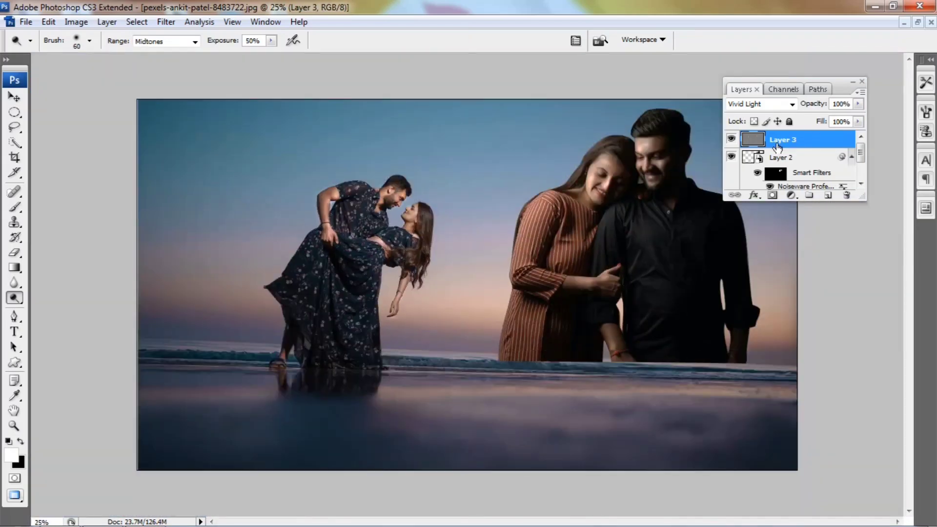
Soften the dodging on Layer 3 with a Gaussian Blur, checking its effect on the dancing couple.
click(811, 145)
click(166, 22)
mouse_move(293, 160)
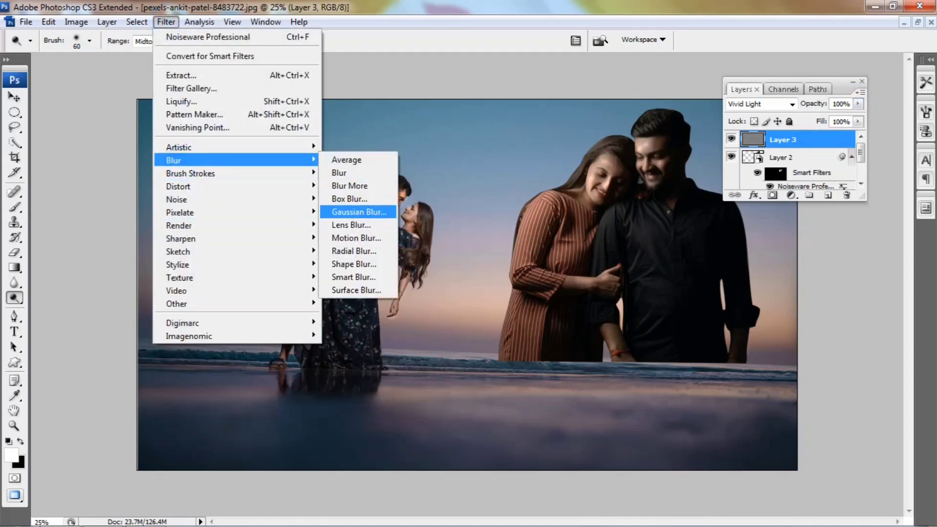
click(358, 212)
click(447, 347)
click(446, 347)
drag(535, 183, 623, 209)
mouse_move(519, 414)
mouse_down()
mouse_move(508, 418)
mouse_move(534, 417)
mouse_up()
drag(607, 213, 645, 240)
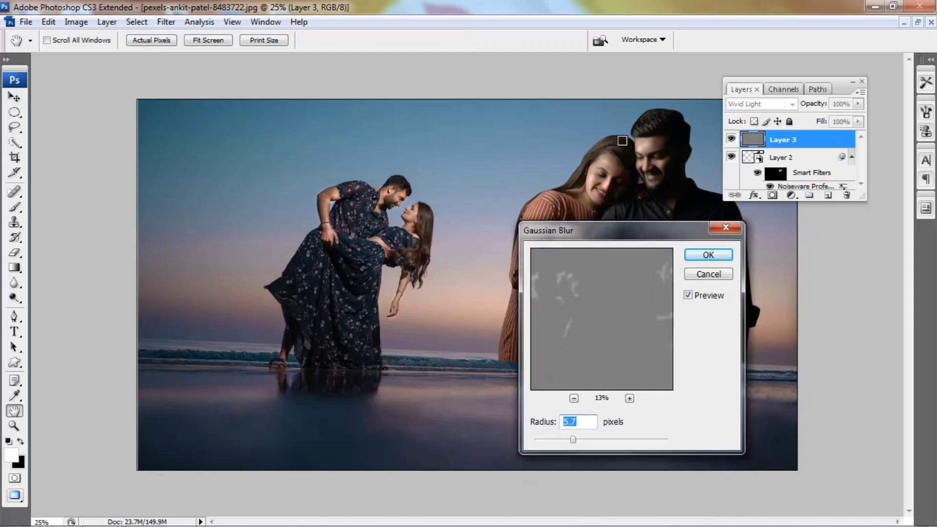
ctrl+click(619, 151)
ctrl+click(468, 181)
ctrl+click(322, 212)
ctrl+click(274, 151)
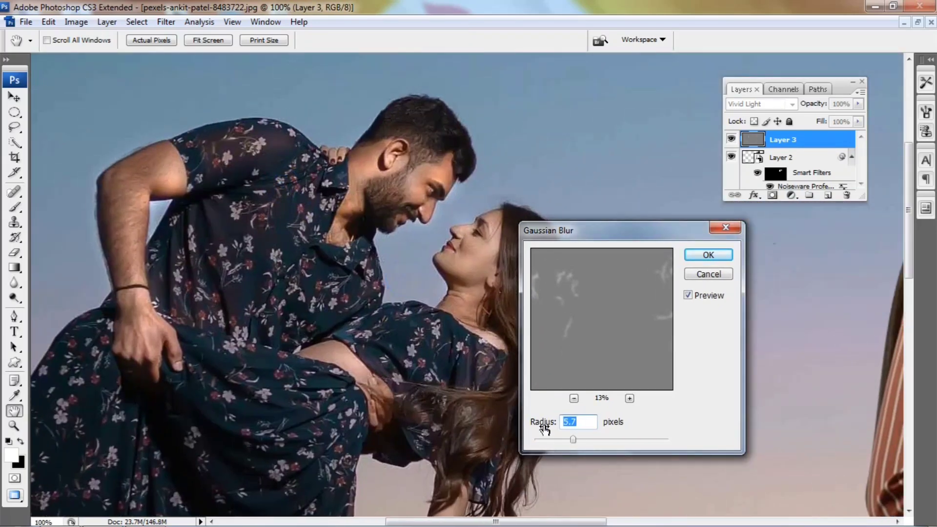
mouse_move(584, 439)
mouse_down()
mouse_move(596, 440)
mouse_move(587, 441)
mouse_up()
click(696, 255)
Set Layer 3's opacity to 75% and toggle its visibility to compare the image with and without the dodging.
click(858, 103)
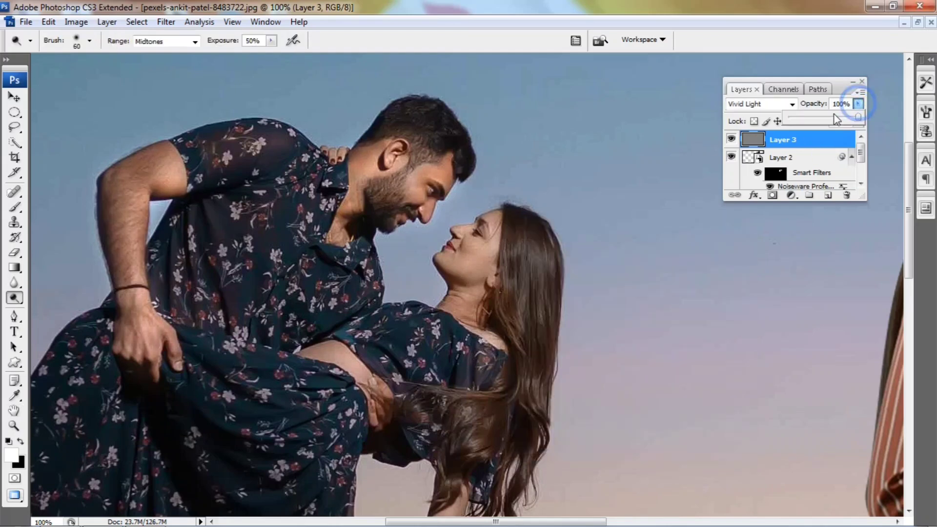
click(820, 142)
click(730, 139)
click(730, 139)
click(731, 139)
click(730, 139)
key(ctrl+minus)
key(ctrl+minus)
key(ctrl+minus)
key(ctrl+minus)
key(ctrl+plus)
key(ctrl+minus)
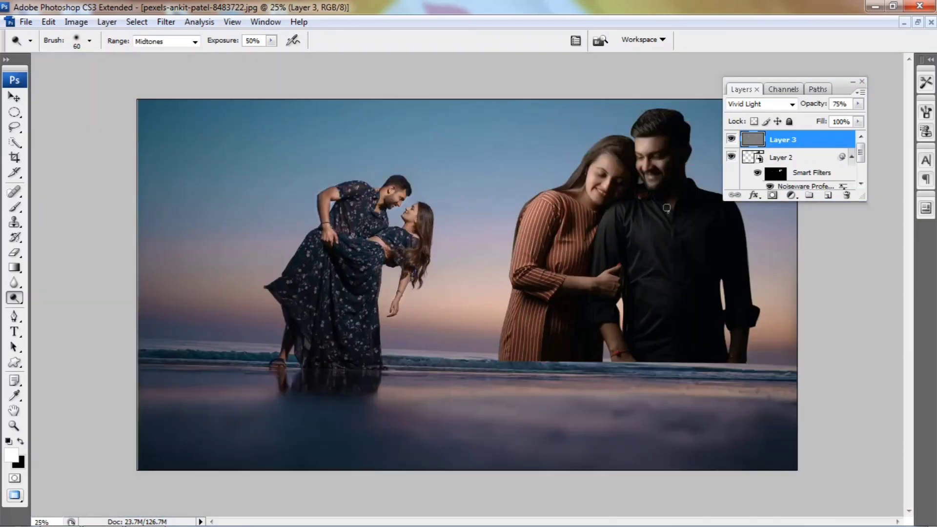
Add a black layer mask to Layer 2 so the portrait couple is fully hidden.
click(795, 162)
click(858, 101)
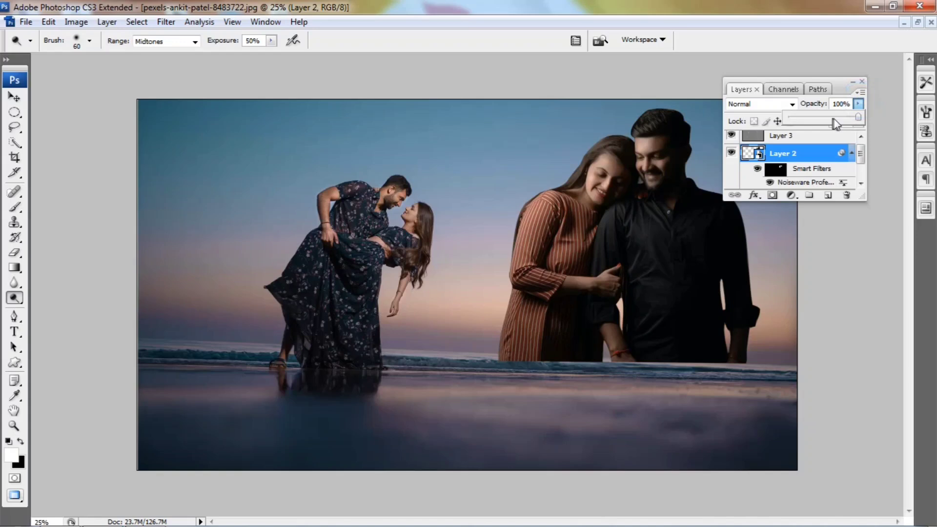
click(842, 117)
click(852, 118)
click(835, 116)
click(758, 106)
click(761, 117)
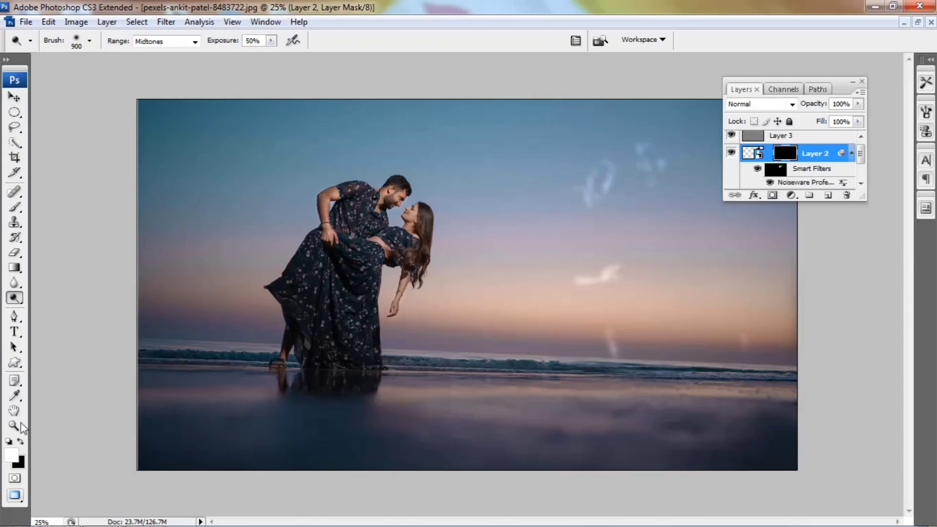
Reveal the portrait couple's upper bodies on Layer 2's mask with a soft white brush at 92% opacity, enlarged to 1400.
click(14, 209)
click(21, 442)
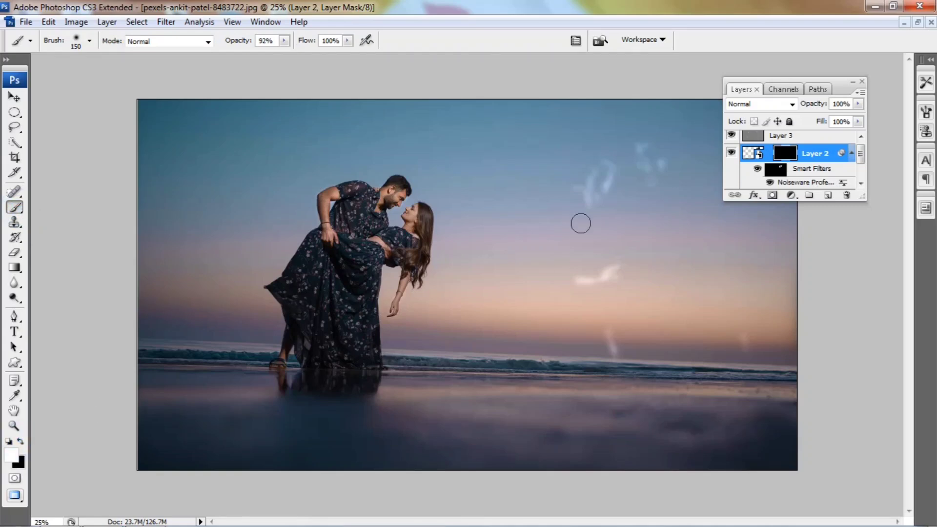
key(])
key(])
key(])
key(])
key(])
key(])
key(])
key(])
key(])
key(])
key(])
key(])
mouse_move(620, 180)
mouse_down()
mouse_move(614, 232)
mouse_move(642, 199)
mouse_move(574, 240)
mouse_move(592, 227)
mouse_move(594, 194)
mouse_move(631, 218)
mouse_up()
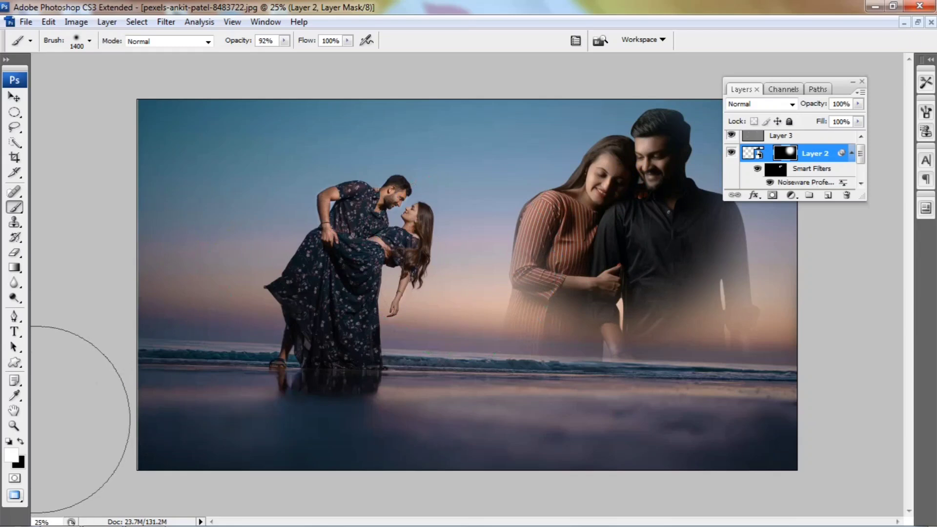
Fade the portrait couple's lower bodies on the mask with a black brush at 22% opacity, size 500.
click(21, 442)
mouse_move(729, 452)
mouse_down()
mouse_move(693, 415)
mouse_move(570, 443)
mouse_up()
key(bracketright)
key(bracketleft)
key(bracketleft)
key(bracketleft)
key(bracketleft)
key(bracketleft)
key(bracketleft)
key(bracketleft)
key(bracketleft)
key(bracketleft)
key(bracketleft)
mouse_move(537, 292)
mouse_down()
mouse_move(630, 295)
mouse_move(740, 264)
mouse_move(768, 295)
mouse_up()
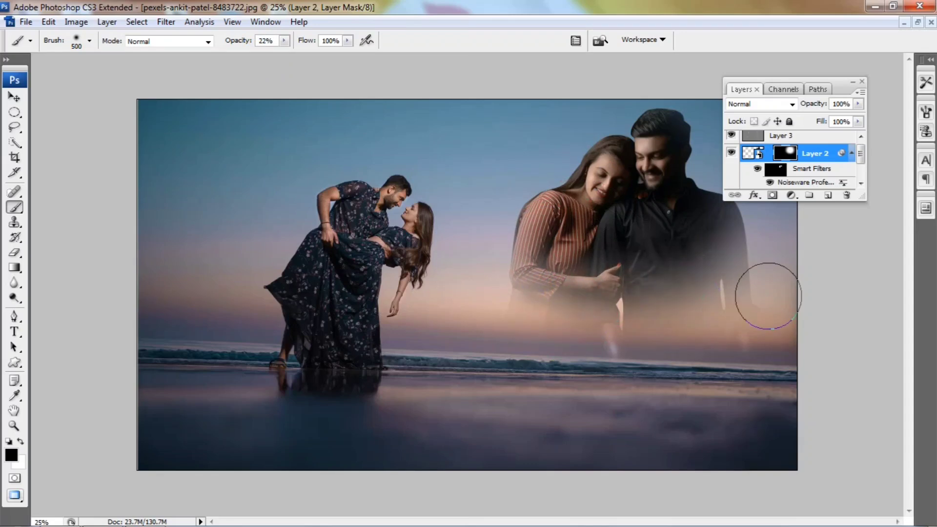
Partly bring back the portrait couple's lower bodies above the waterline by painting white on the mask at 22% opacity.
click(21, 440)
mouse_move(523, 285)
mouse_down()
mouse_move(598, 299)
mouse_move(688, 295)
mouse_move(734, 315)
mouse_move(758, 304)
mouse_up()
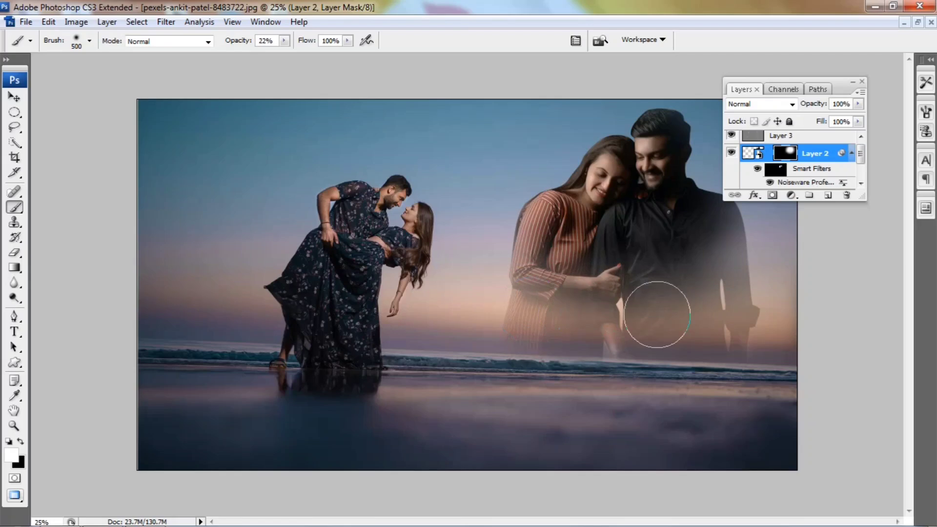
drag(540, 328, 721, 322)
key(x)
key(bracketright)
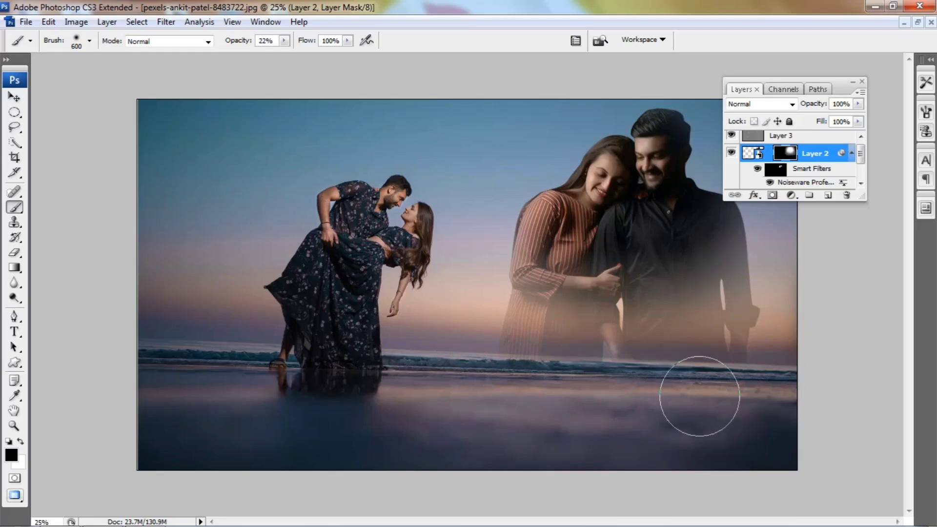
Try other blend modes such as Linear Light on Layer 2 and return it to Normal.
click(760, 104)
click(746, 304)
scroll(762, 115, down, 10)
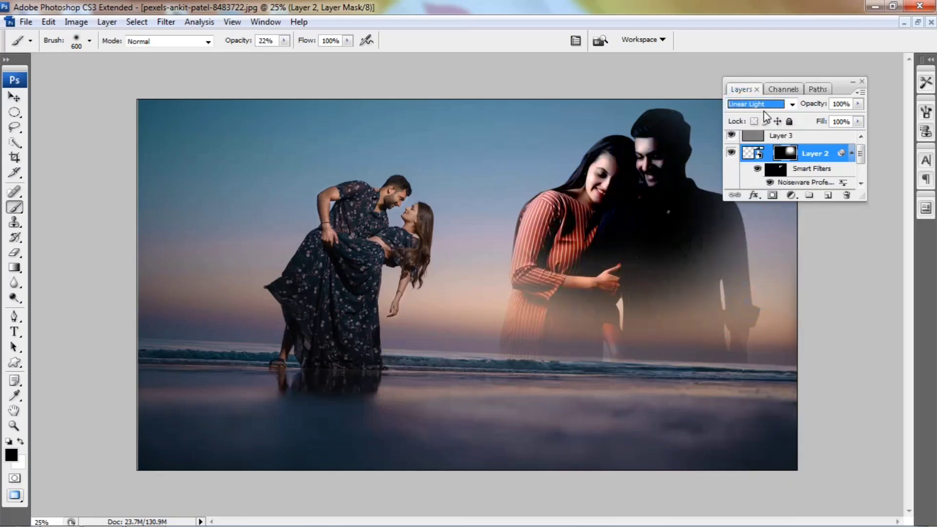
click(760, 104)
click(747, 87)
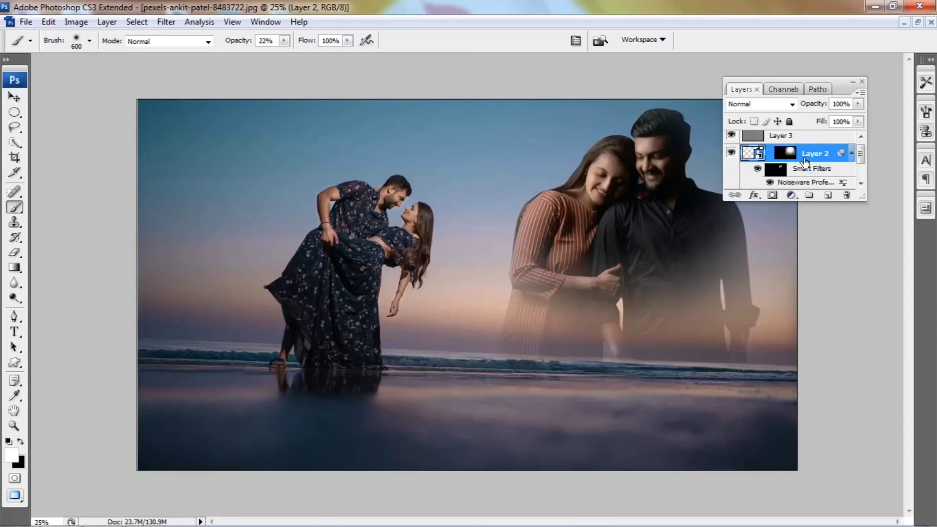
Rasterize the Layer 2 smart object and brighten it with Levels, using a black point of 10 and midtones of 1.81.
click(785, 153)
click(752, 153)
click(549, 211)
key(Return)
key(ctrl+l)
mouse_move(198, 252)
mouse_down()
mouse_move(120, 257)
mouse_move(168, 256)
mouse_up()
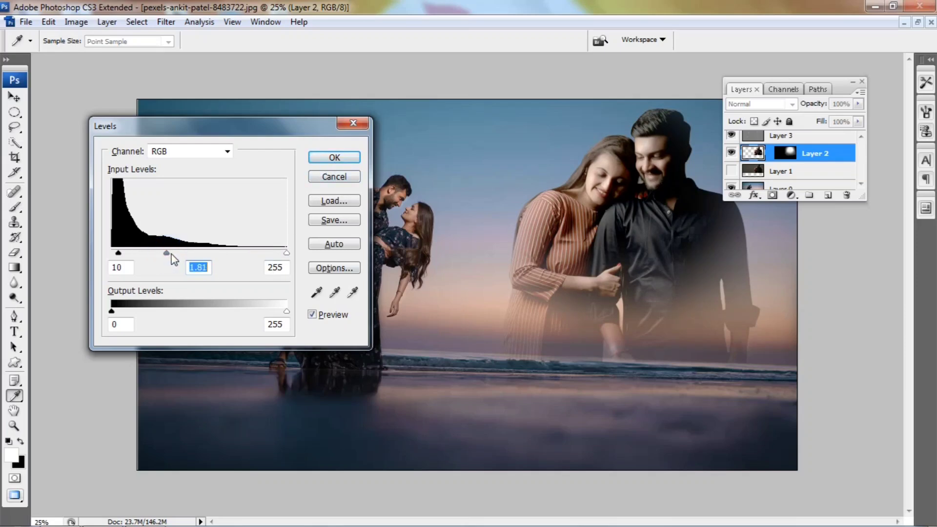
click(340, 156)
Brighten Layer 0 with Levels, setting the midtones to 1.20 and raising the black point slightly.
scroll(772, 178, down, 1)
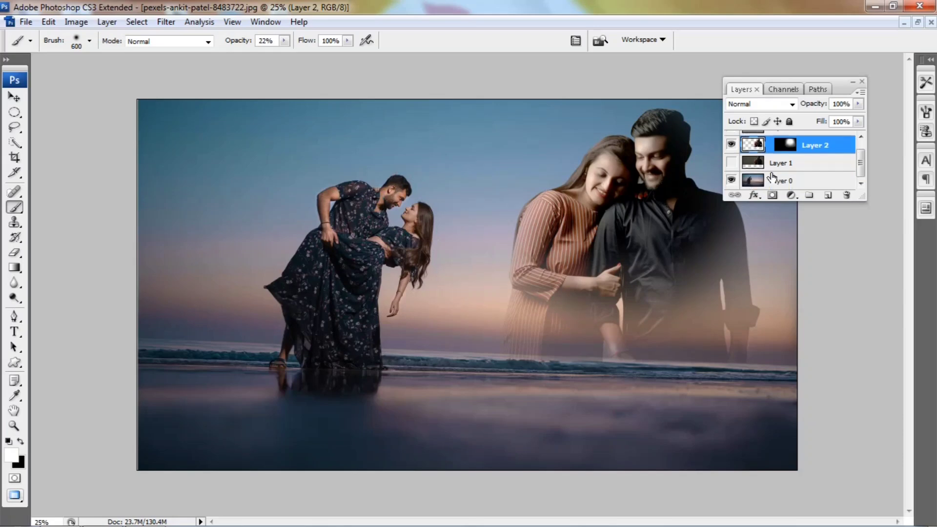
click(776, 182)
key(ctrl+l)
drag(313, 117, 668, 201)
drag(549, 335, 538, 337)
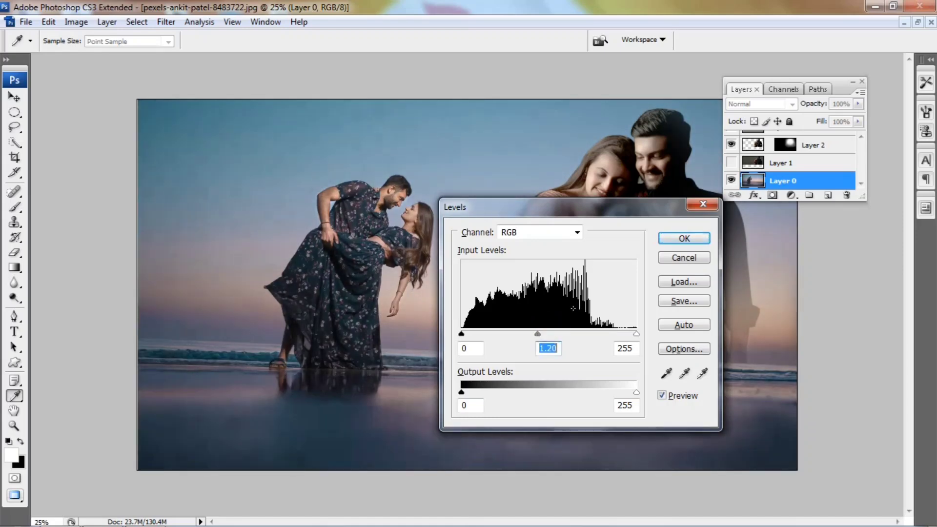
drag(462, 336, 465, 337)
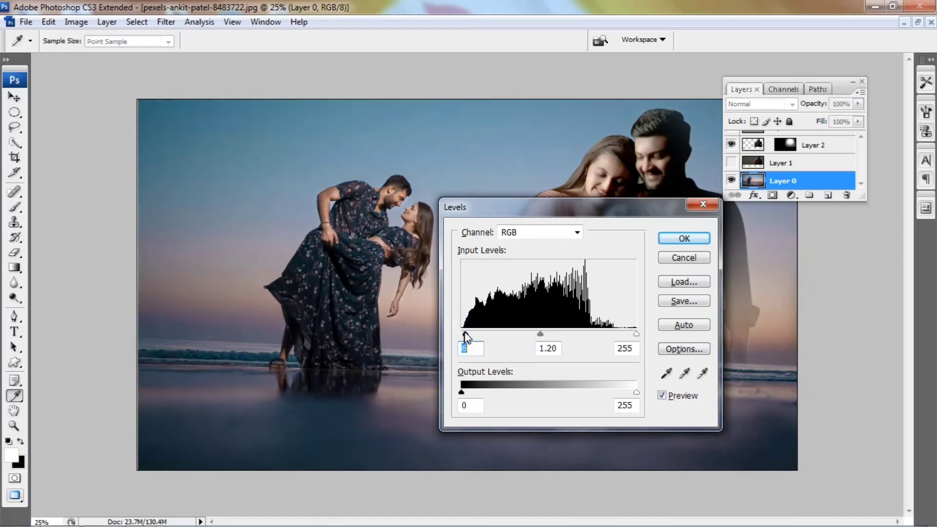
click(684, 238)
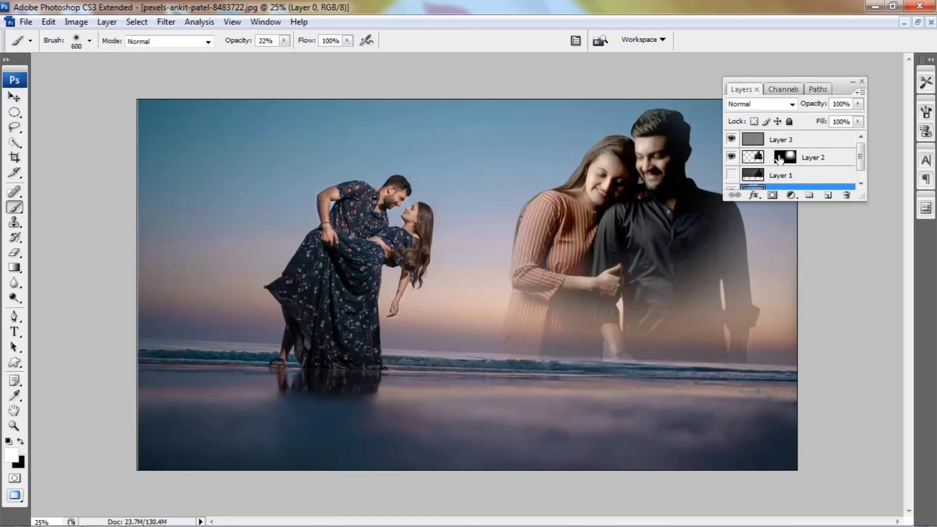
Add a Levels adjustment layer above Layer 3 with a black point of 5 and midtones of 1.25.
click(791, 196)
click(825, 260)
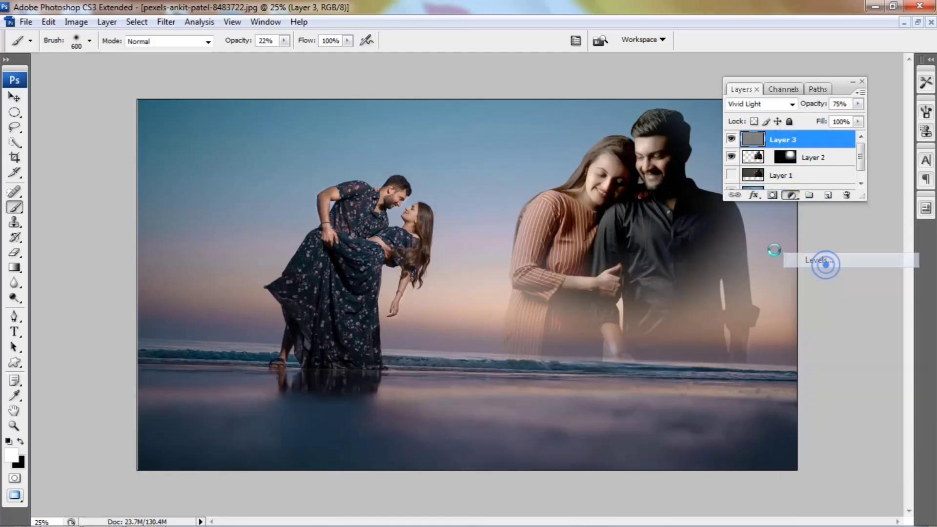
drag(418, 349, 405, 349)
drag(332, 349, 333, 349)
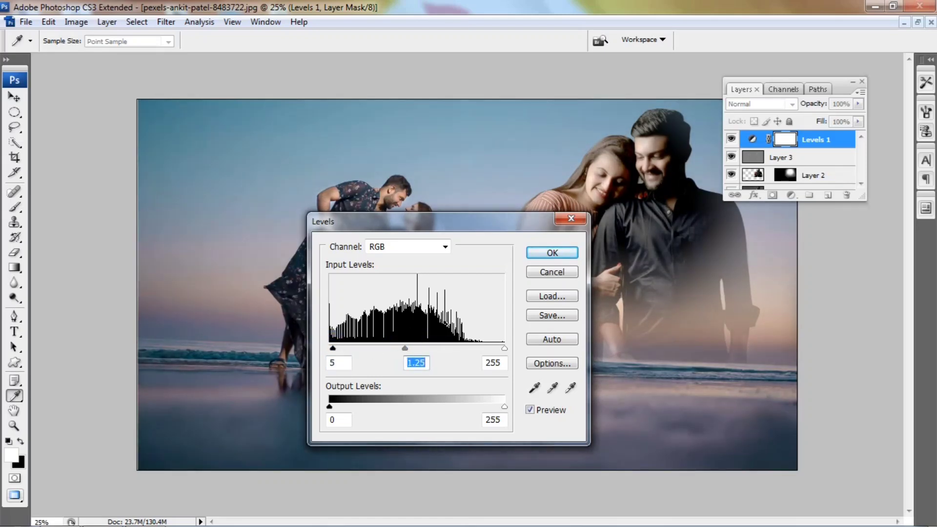
click(551, 252)
Reduce Layer 2's opacity to 71% and switch its blend mode to Luminosity.
key(b)
click(801, 176)
key(x)
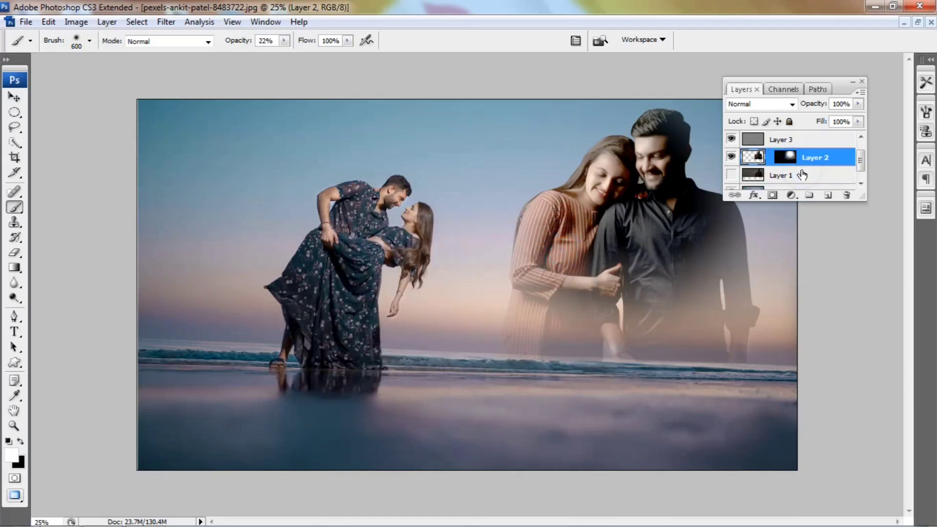
drag(857, 103, 837, 117)
click(756, 104)
click(759, 425)
key(Down)
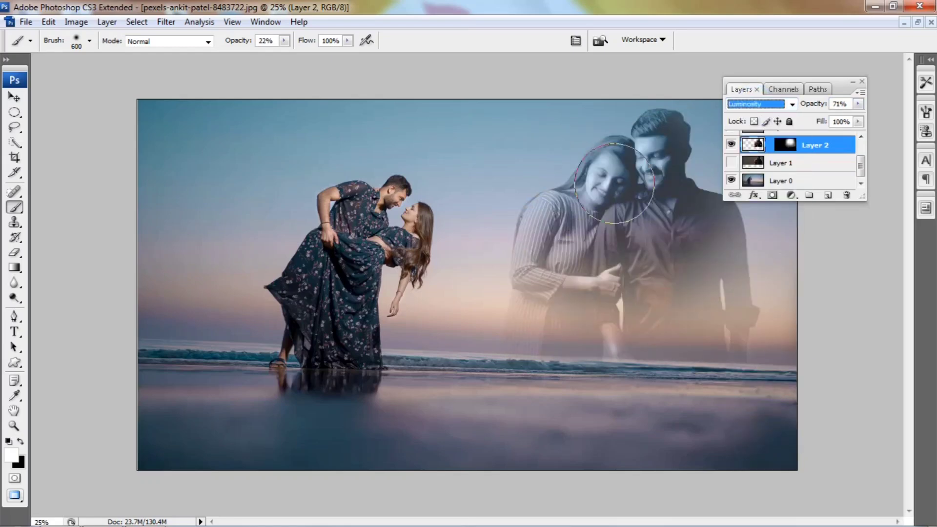
Add a new layer directly above Layer 2 and raise the brush opacity to 100%.
scroll(808, 141, up, 2)
click(807, 142)
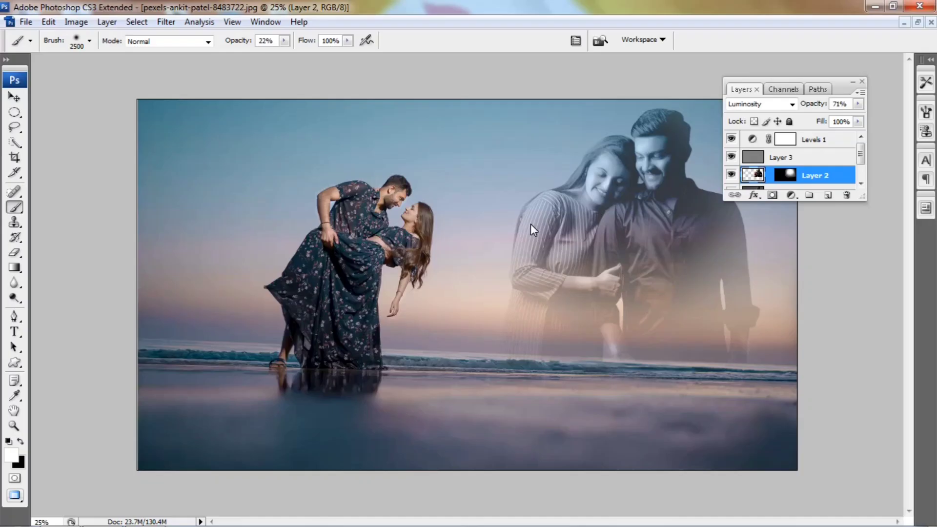
key(ctrl+shift+n)
key(Return)
click(314, 305)
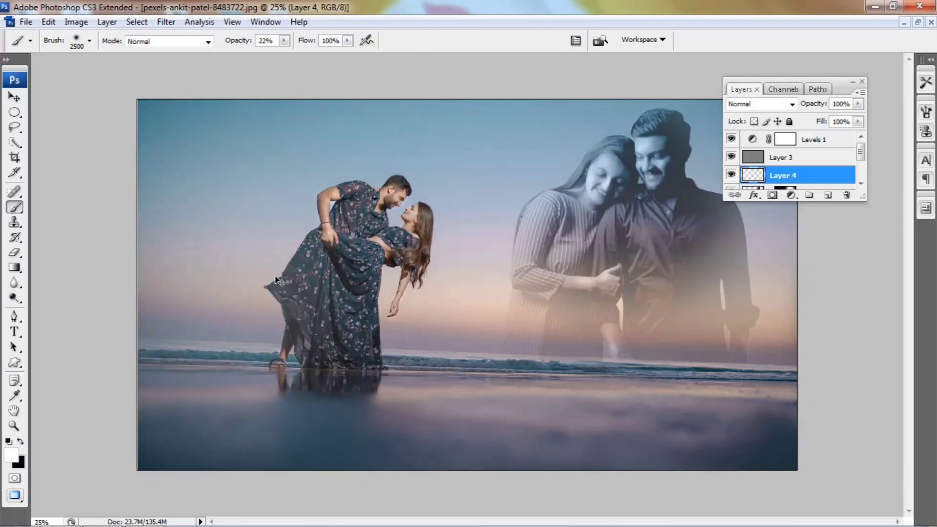
key(ctrl+z)
drag(284, 41, 340, 54)
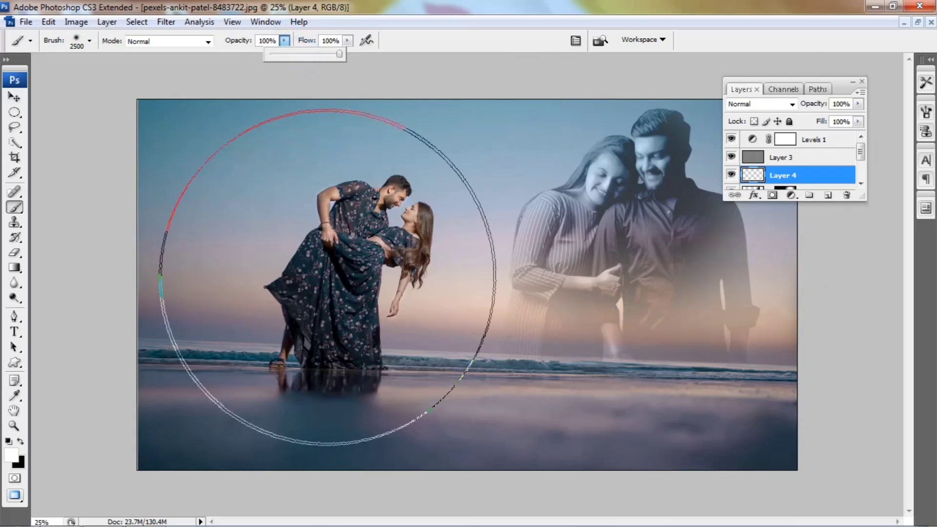
Choose a light salmon-pink foreground colour and paint one large soft glow over the dancing couple on Layer 4.
click(325, 277)
key(ctrl+z)
click(17, 452)
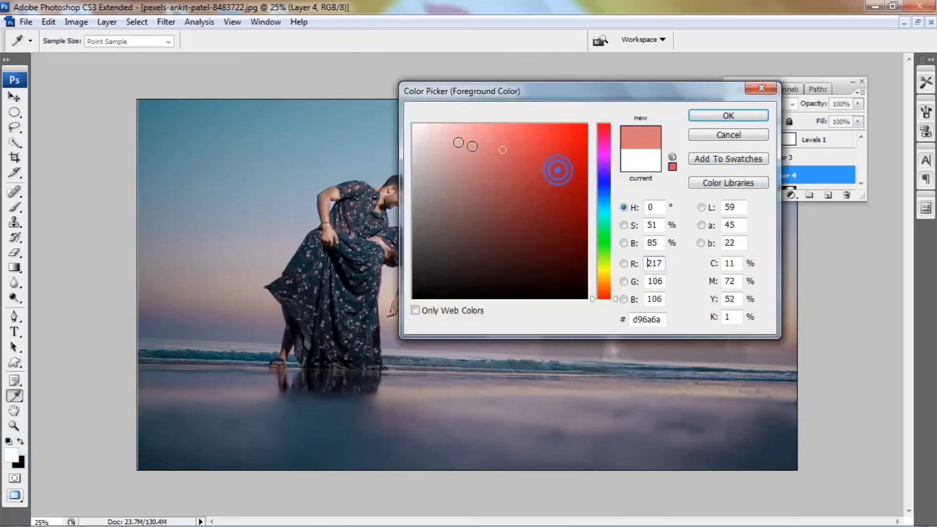
mouse_move(483, 139)
mouse_down()
mouse_move(498, 138)
mouse_move(468, 140)
mouse_move(478, 138)
mouse_up()
click(728, 115)
click(331, 274)
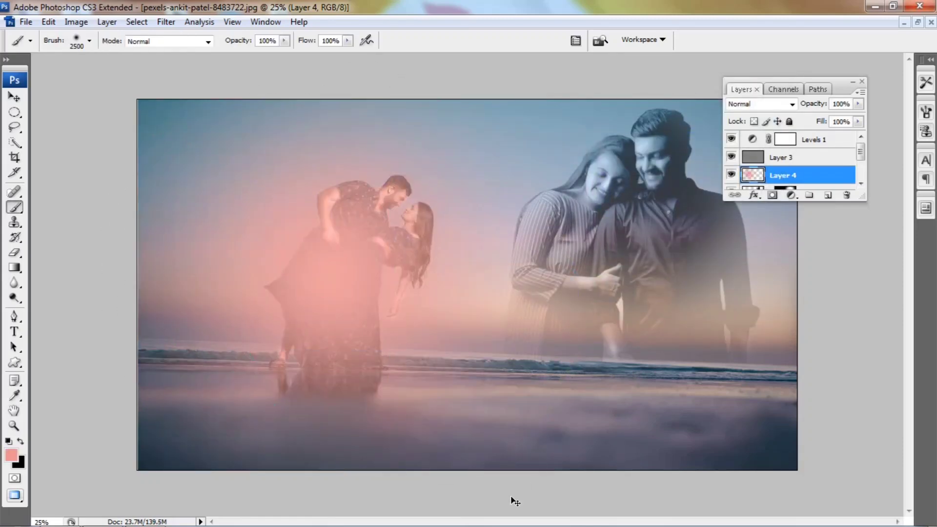
Enlarge the pink glow on Layer 4 well beyond the canvas and shift it toward the photo's lower left.
key(ctrl+t)
drag(684, 97, 872, 4)
drag(435, 358, 277, 302)
key(ctrl+minus)
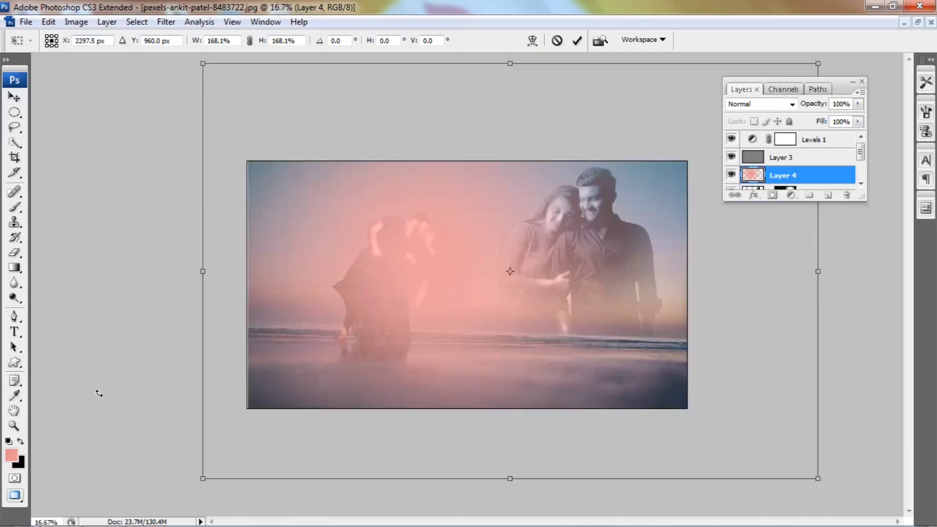
drag(202, 478, 98, 517)
drag(313, 433, 295, 440)
key(b)
Try several blend modes on Layer 4, settle on Hard Light and reduce the layer's opacity to 47%.
click(757, 103)
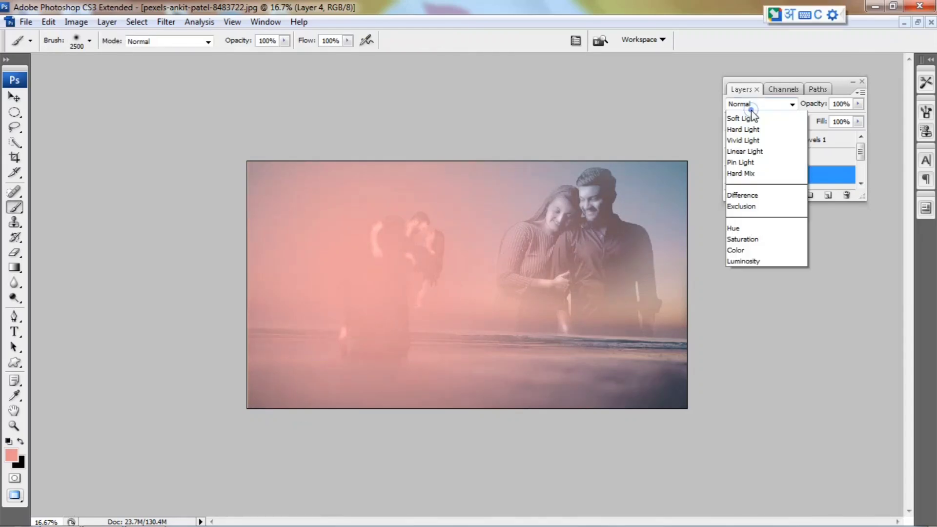
click(756, 103)
scroll(756, 103, down, 13)
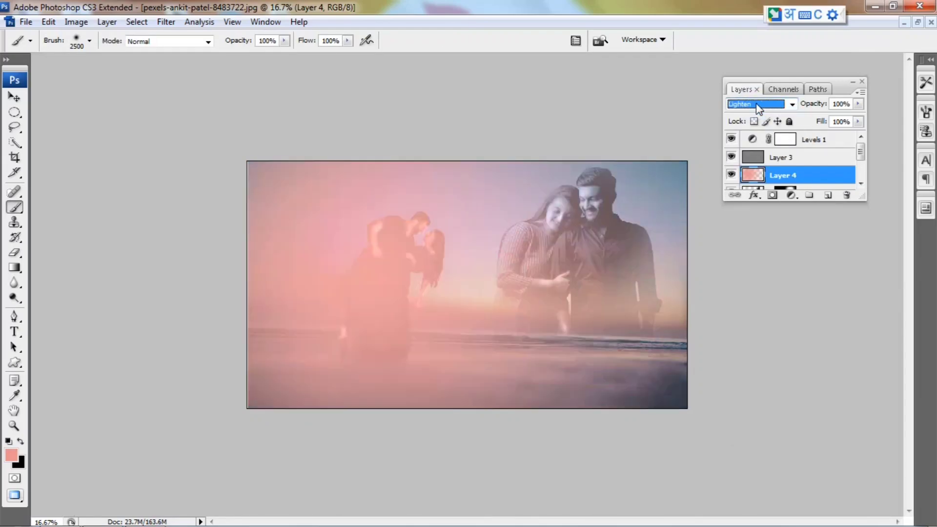
scroll(758, 108, down, 11)
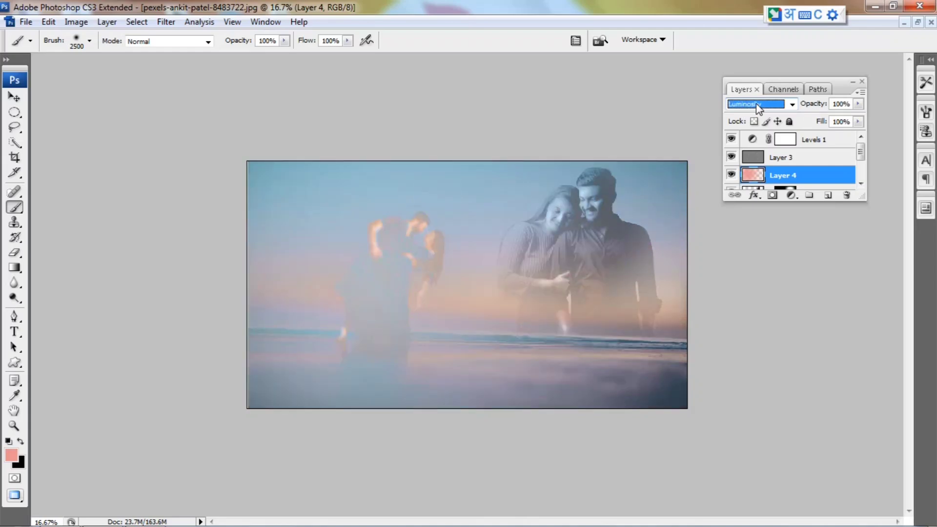
scroll(758, 108, up, 3)
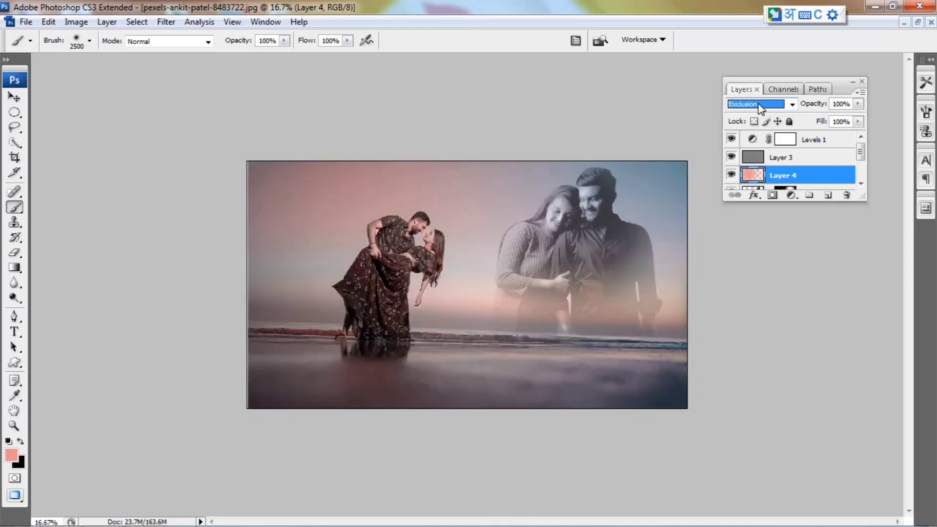
scroll(759, 108, up, 4)
scroll(759, 108, up, 1)
scroll(759, 107, down, 1)
drag(860, 105, 819, 122)
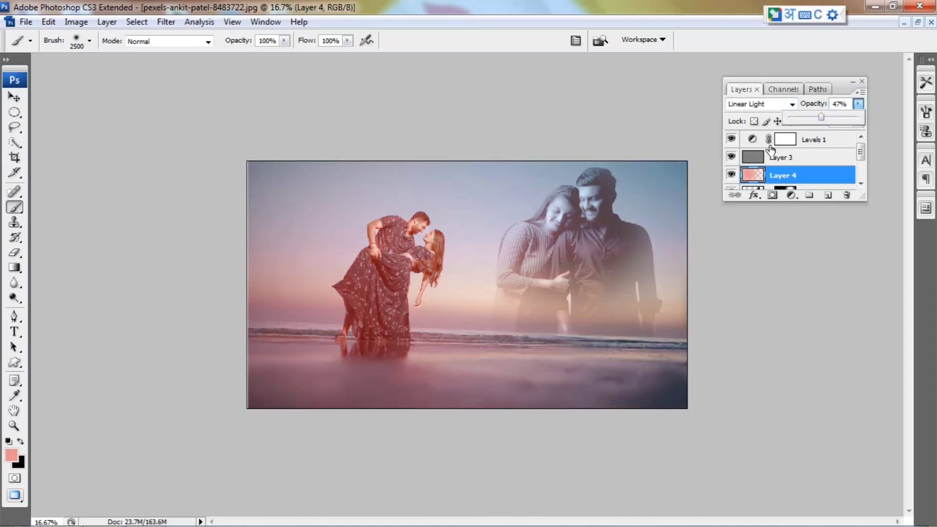
scroll(751, 110, up, 2)
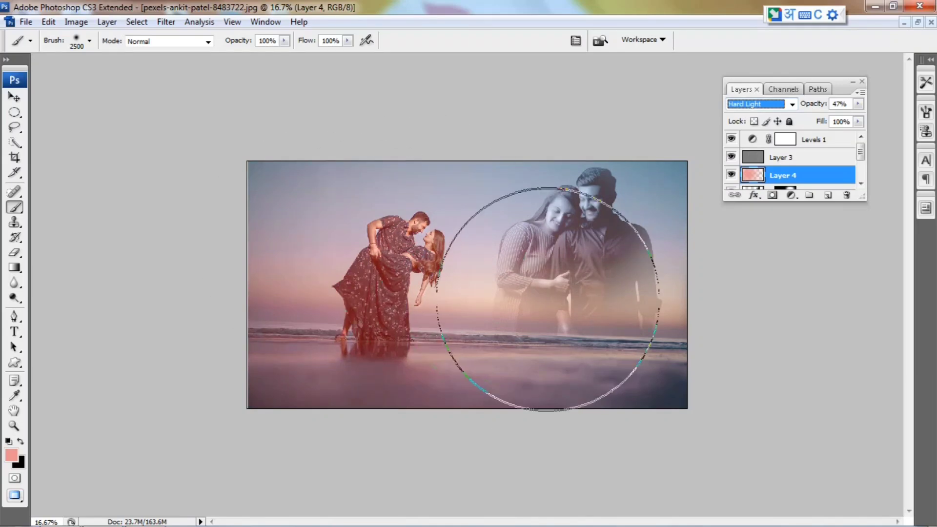
Check the pink tint on the dancing couple up close and reduce Layer 4's opacity to 33%.
key(ctrl+plus)
key(ctrl+plus)
key(ctrl+plus)
key(ctrl+plus)
key(ctrl+minus)
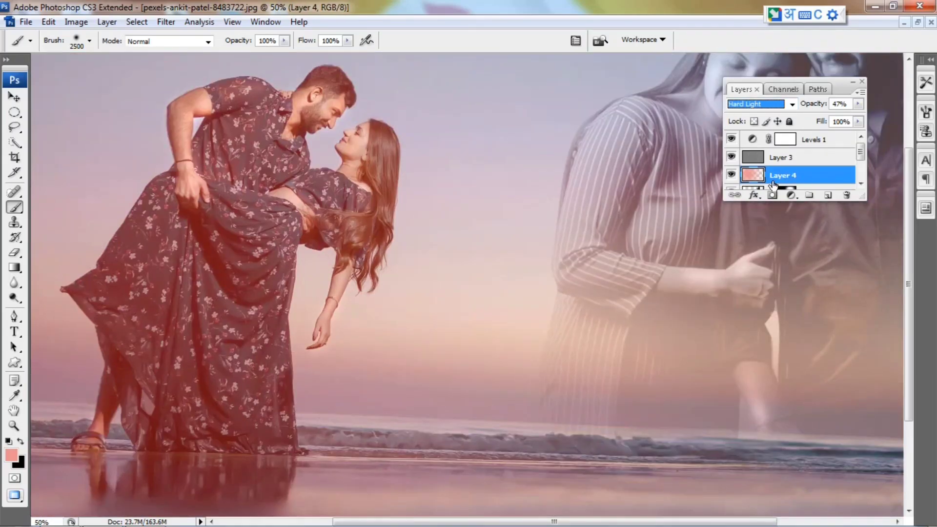
key(ctrl+minus)
click(859, 107)
click(813, 116)
key(ctrl+minus)
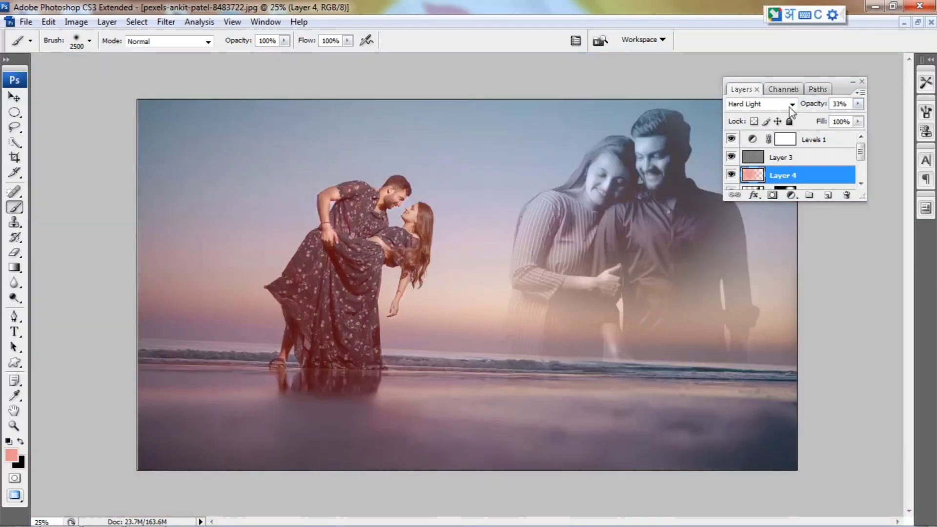
Toggle the visibility of Levels 1 and the layers below it to examine what each contributes to the composite.
click(816, 161)
click(816, 141)
click(731, 140)
click(730, 140)
scroll(734, 155, down, 1)
click(731, 157)
scroll(732, 161, down, 1)
click(731, 163)
click(731, 163)
click(781, 163)
click(780, 182)
scroll(781, 159, up, 3)
scroll(781, 158, down, 1)
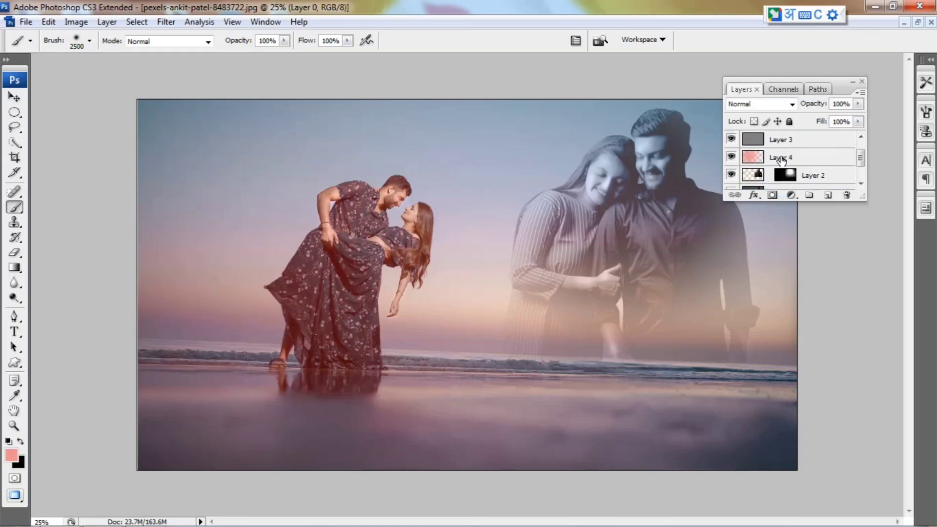
Compare blend modes on Layer 2, return it to Normal and set its opacity to 75%.
click(815, 176)
click(791, 104)
click(740, 120)
scroll(753, 106, down, 5)
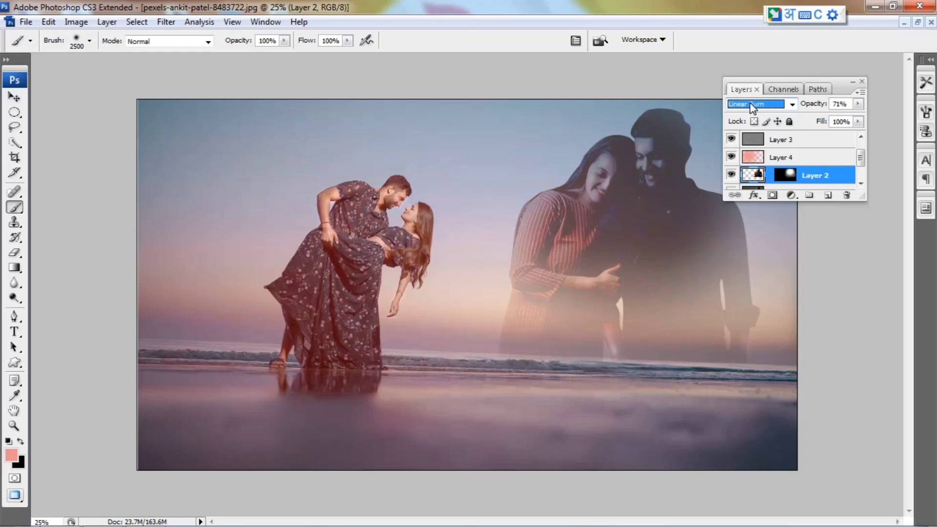
scroll(753, 105, down, 9)
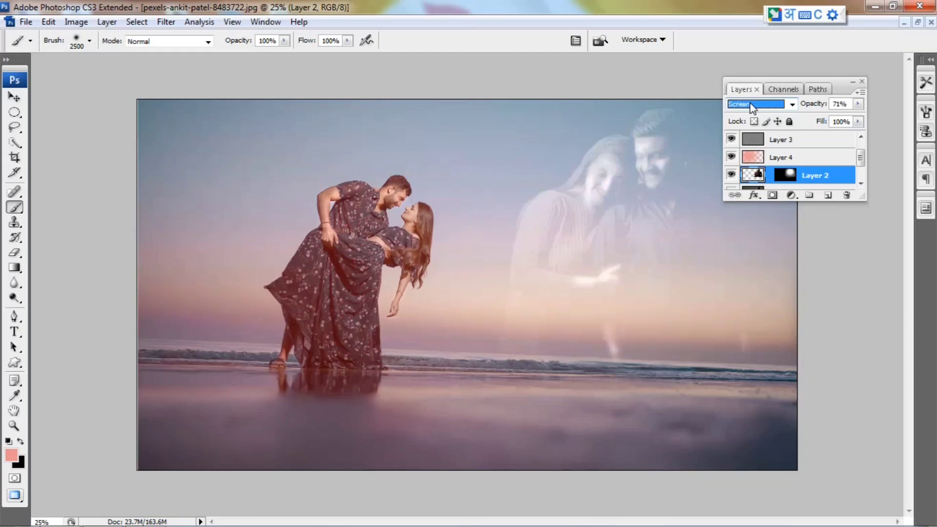
scroll(752, 105, down, 10)
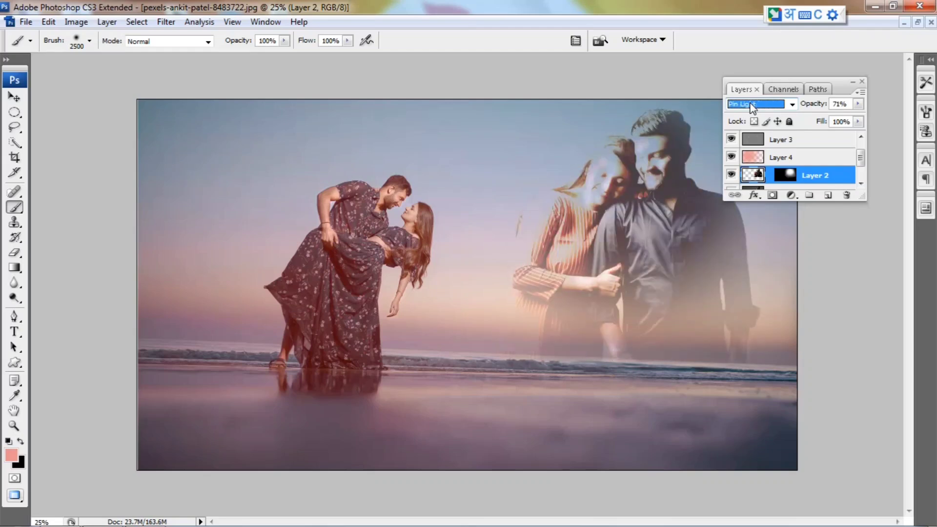
click(754, 105)
click(757, 118)
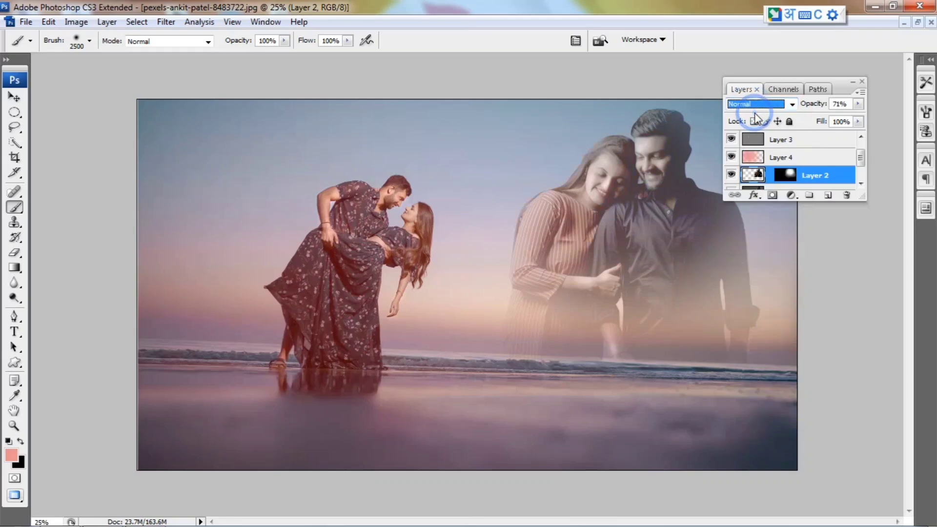
drag(857, 103, 840, 120)
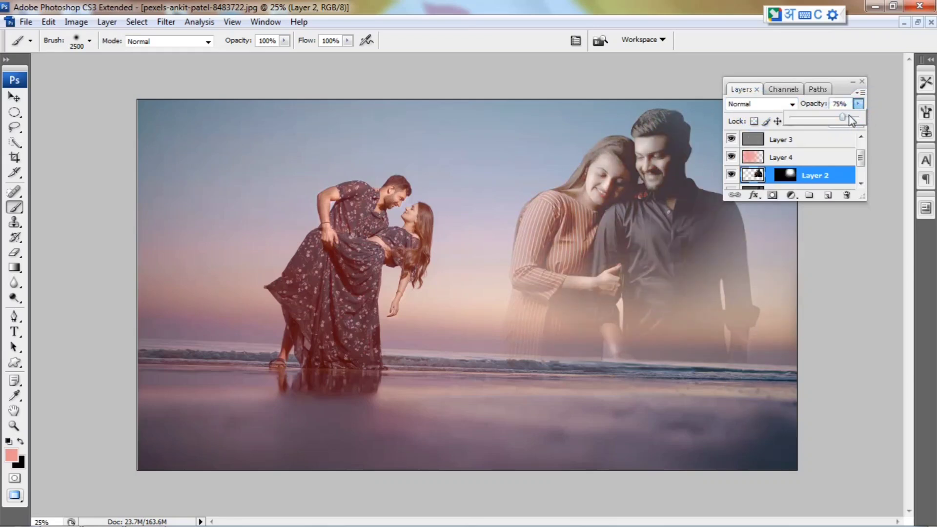
Add a Hue/Saturation adjustment layer above Layer 2 with saturation +10 and lightness +13.
click(791, 195)
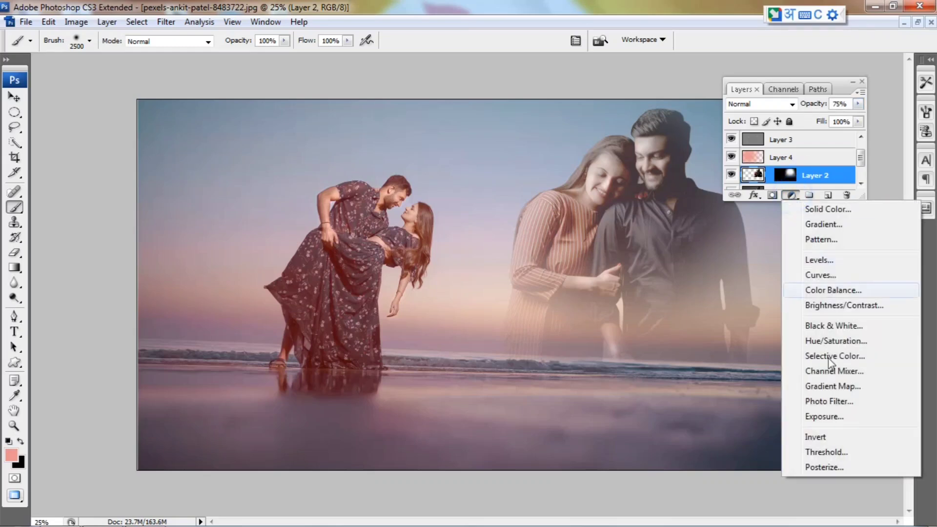
click(836, 340)
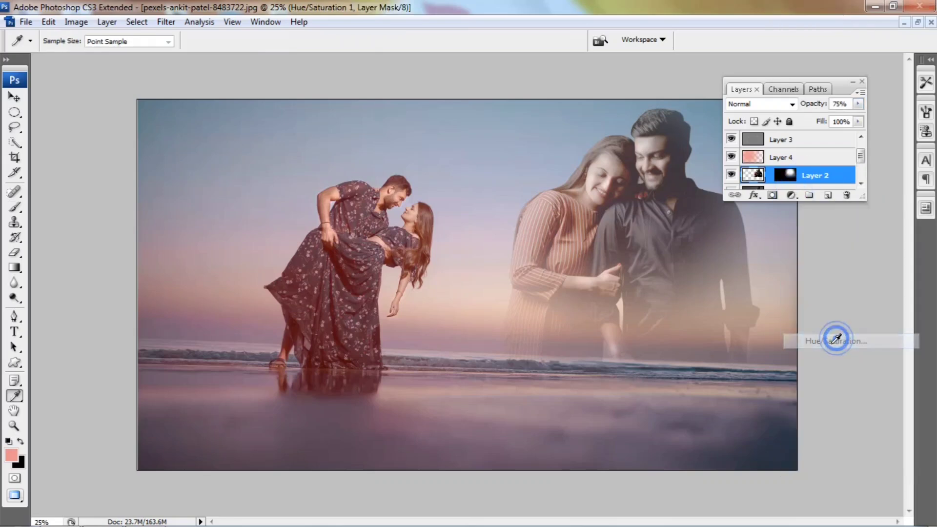
drag(496, 216, 785, 199)
drag(708, 302, 740, 305)
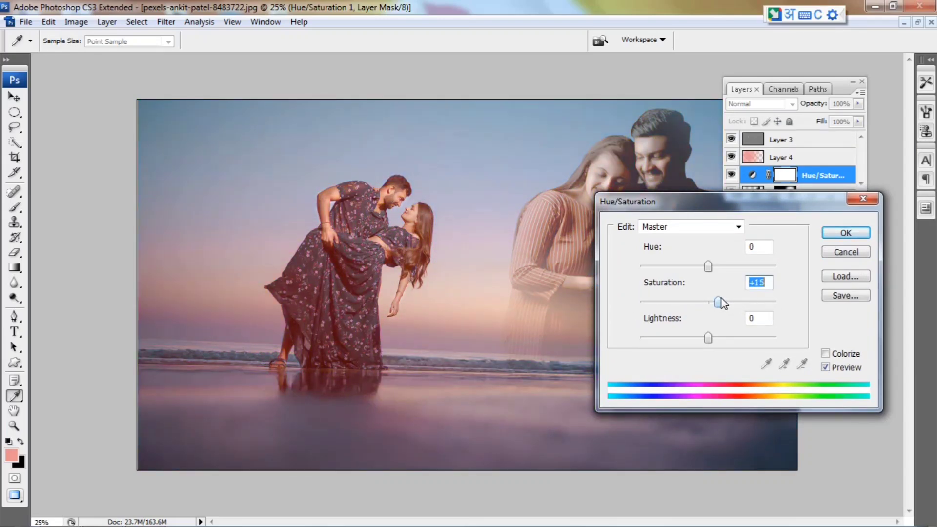
drag(708, 338, 719, 343)
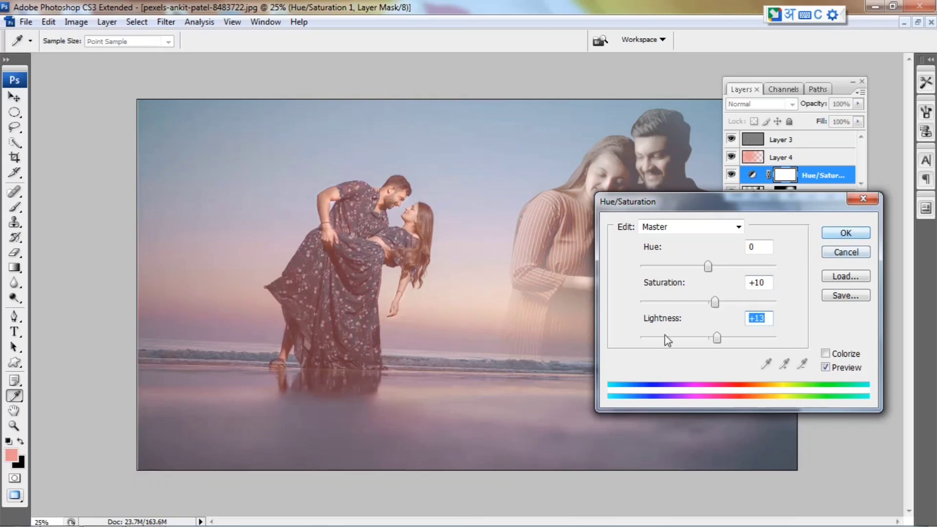
drag(713, 304, 715, 301)
click(845, 233)
Try blend modes through Luminosity on the Hue/Saturation layer and compare the image with the layer hidden and shown.
click(761, 104)
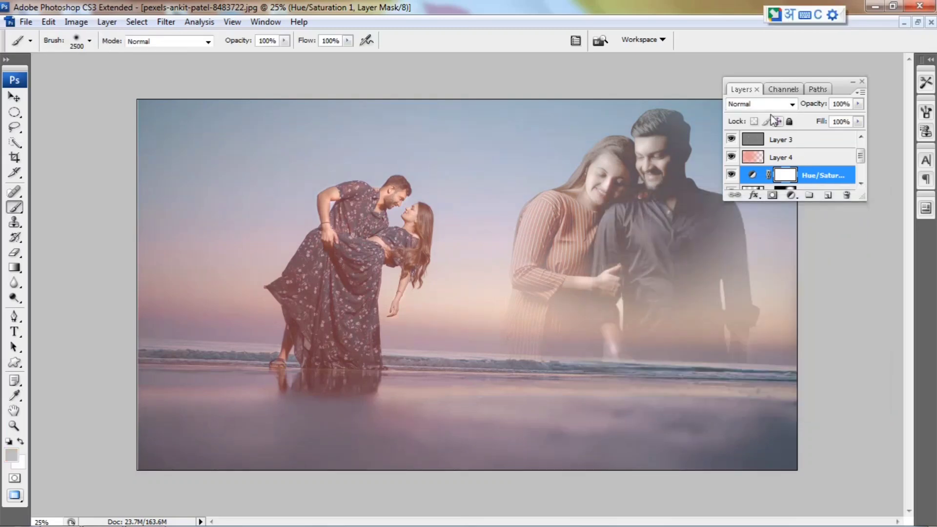
click(765, 128)
key(Down)
key(Down)
key(Down)
key(Down)
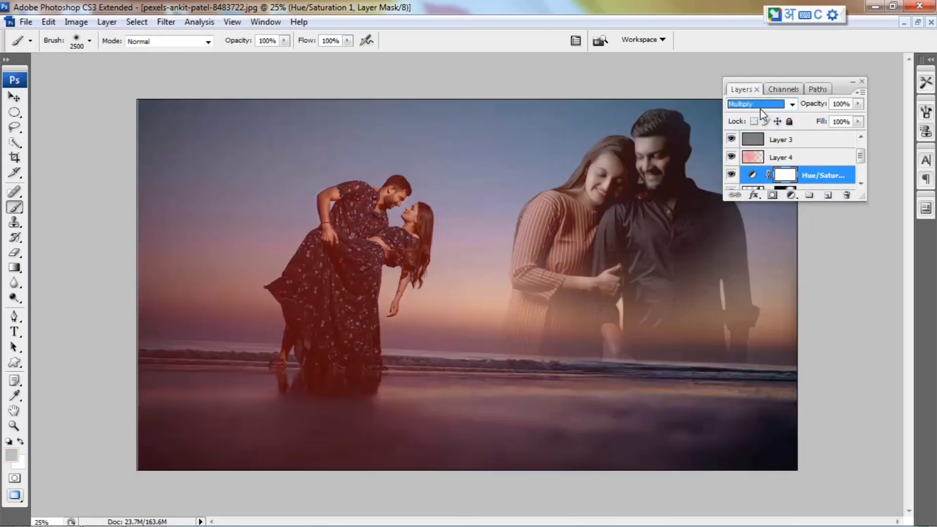
key(Down)
key(Down)
key(Down)
key(Down)
key(Down)
key(Down)
key(Down)
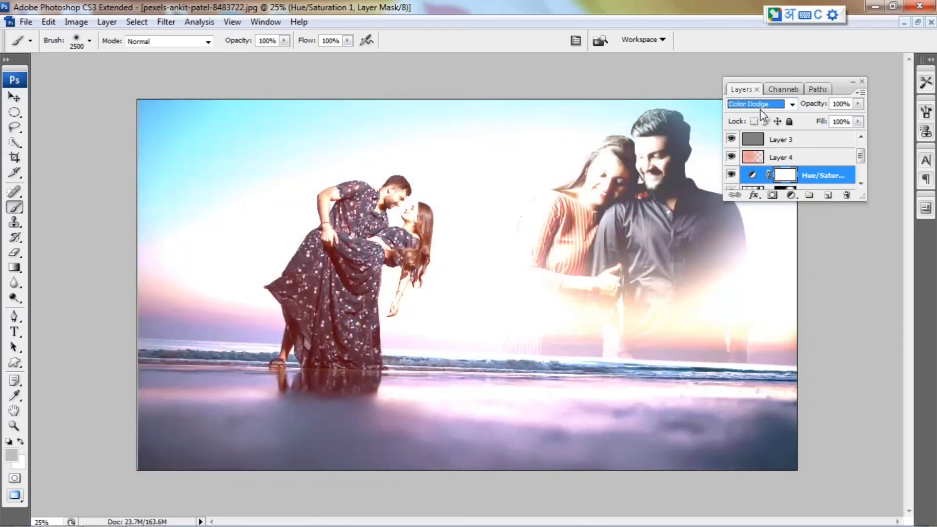
key(Down)
key(Down)
key(Down)
key(Down)
key(Down)
key(Down)
key(Down)
key(Down)
key(Down)
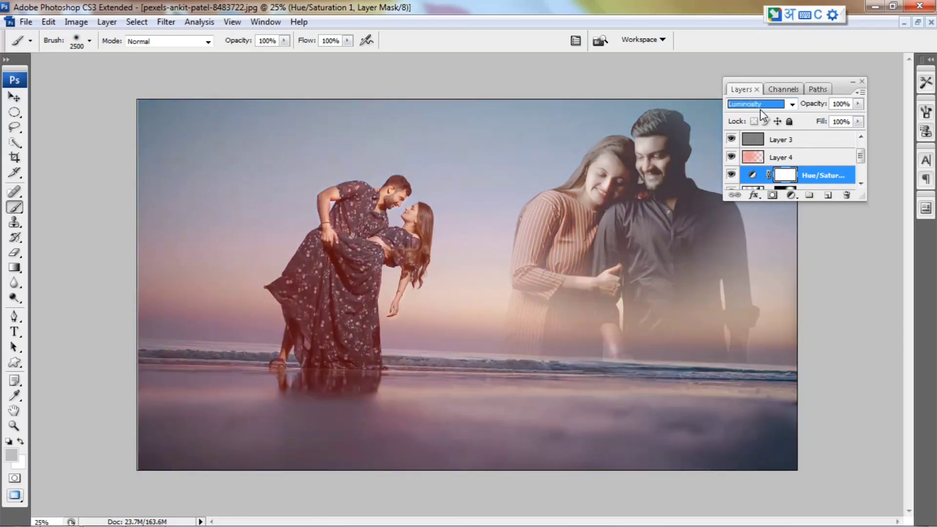
key(Up)
key(Down)
click(731, 175)
click(731, 175)
Set the Hue/Saturation layer's blend mode to Hard Light.
click(758, 109)
click(758, 109)
key(Up)
key(Up)
key(Up)
key(Up)
key(Up)
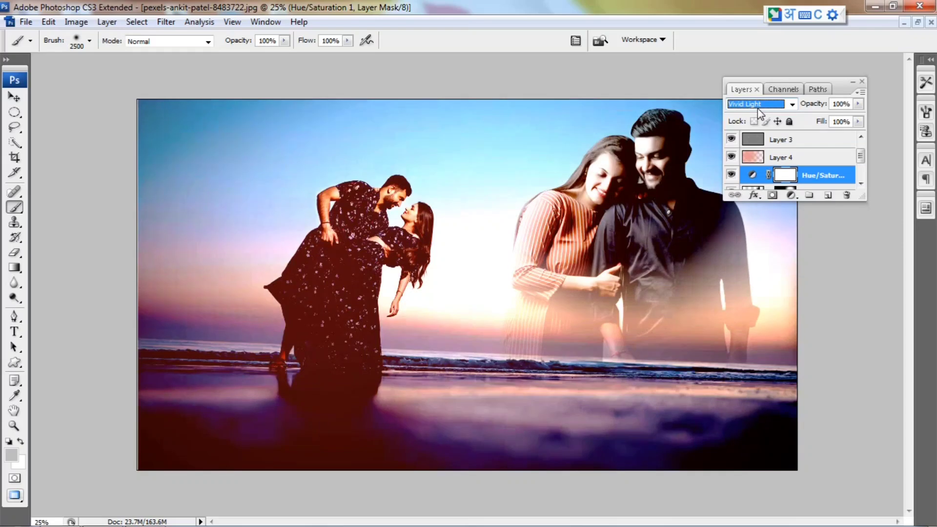
key(Up)
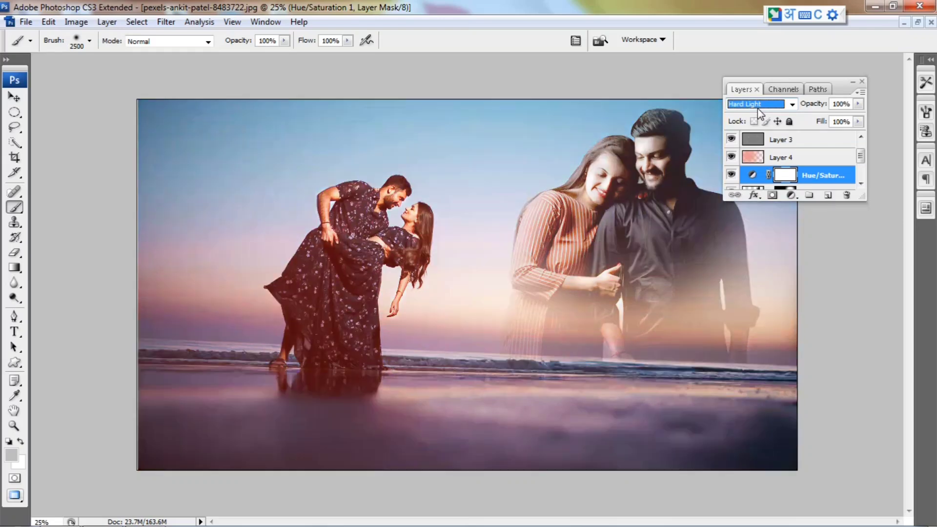
Reduce the Hue/Saturation layer's opacity to 85%.
click(858, 105)
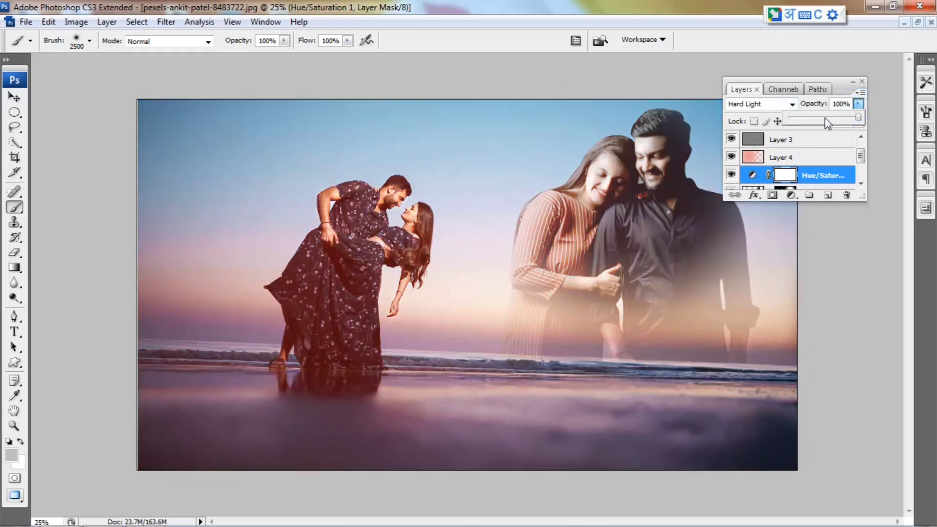
click(825, 118)
click(835, 118)
drag(847, 118, 860, 119)
click(828, 174)
click(857, 105)
drag(833, 118, 849, 121)
click(809, 195)
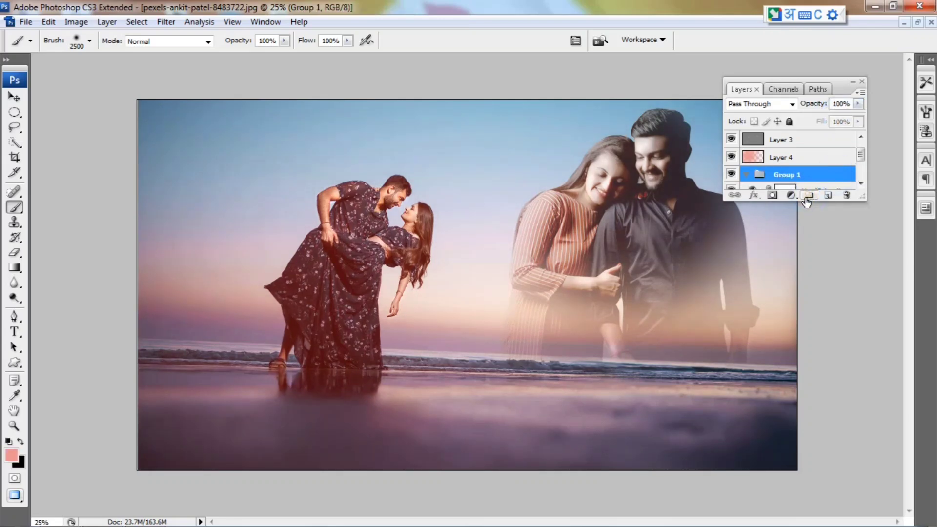
key(ctrl+z)
Add a Brightness/Contrast adjustment layer above the Hue/Saturation layer with brightness +5 and contrast +12.
click(790, 196)
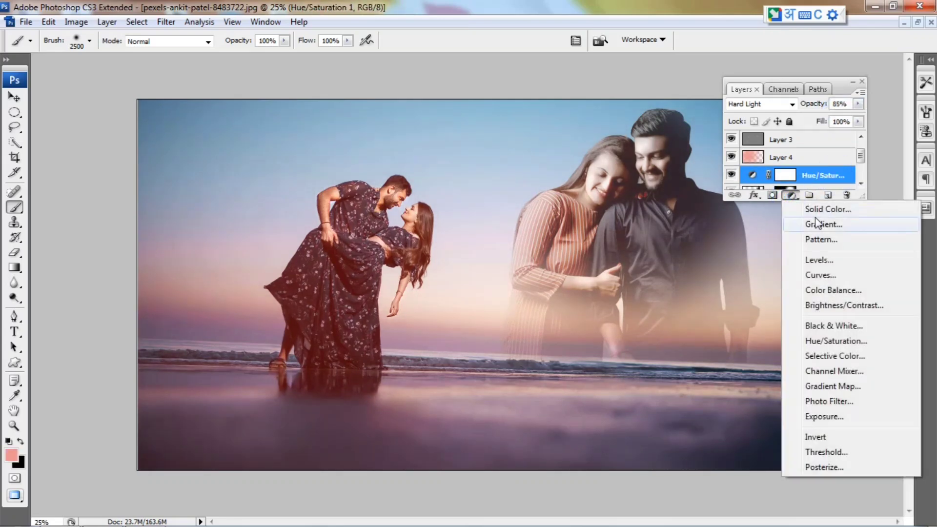
click(812, 306)
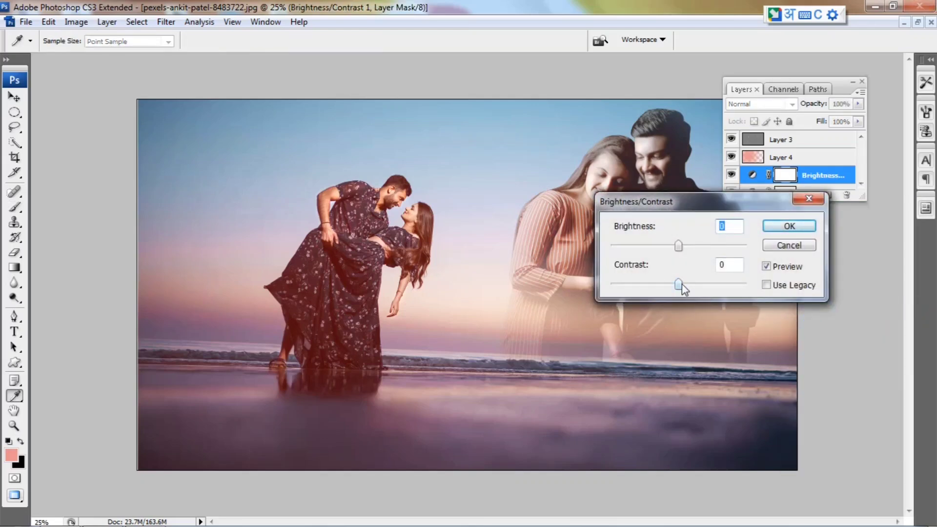
drag(685, 284, 685, 284)
drag(679, 246, 682, 245)
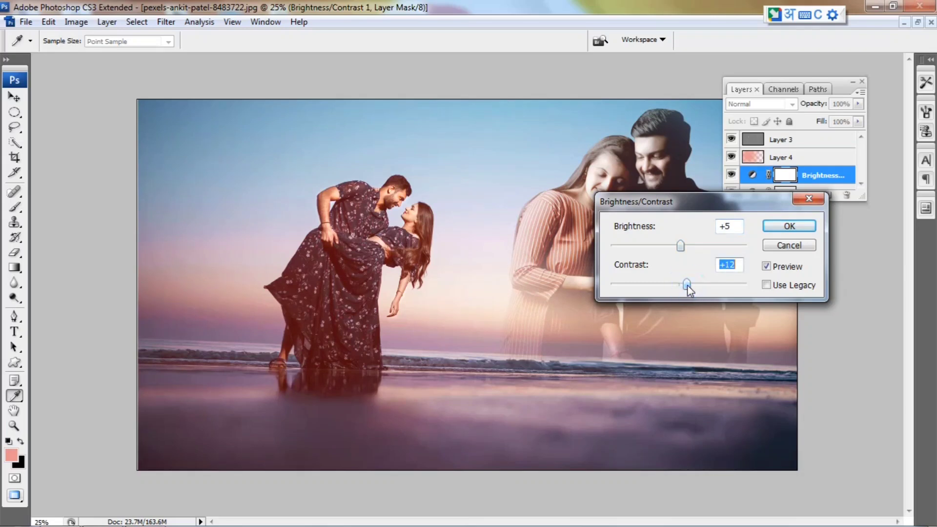
click(789, 226)
key(b)
Add a Selective Color adjustment layer and adjust the yellow and black amounts in the Reds.
click(787, 194)
click(820, 358)
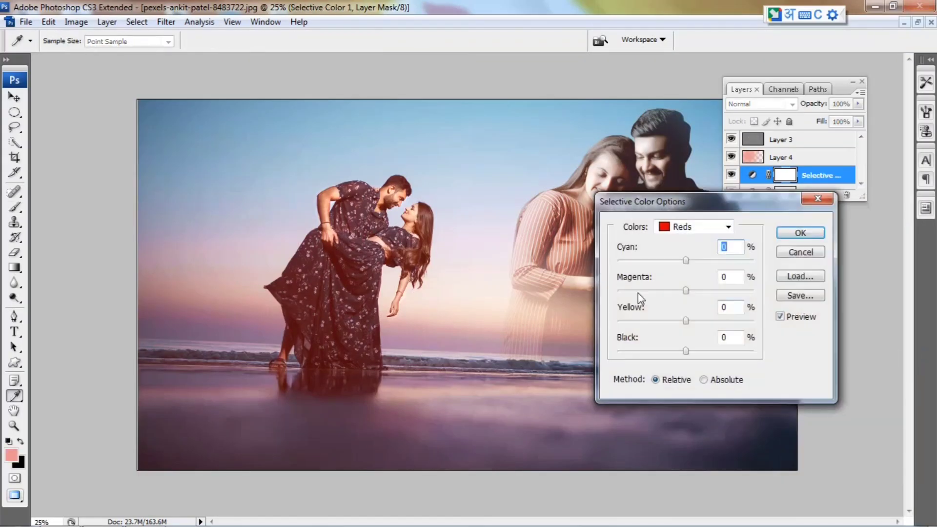
drag(686, 322, 708, 321)
drag(634, 320, 674, 319)
drag(685, 351, 715, 351)
click(671, 227)
click(669, 246)
click(800, 233)
key(b)
Add a Photo Filter adjustment layer using Warming Filter (85) at 31% density.
click(790, 195)
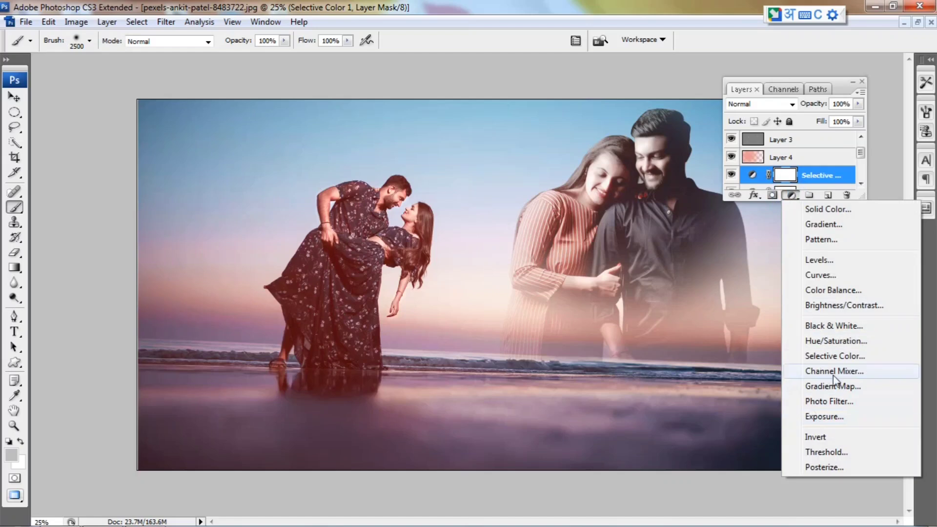
click(842, 402)
click(646, 320)
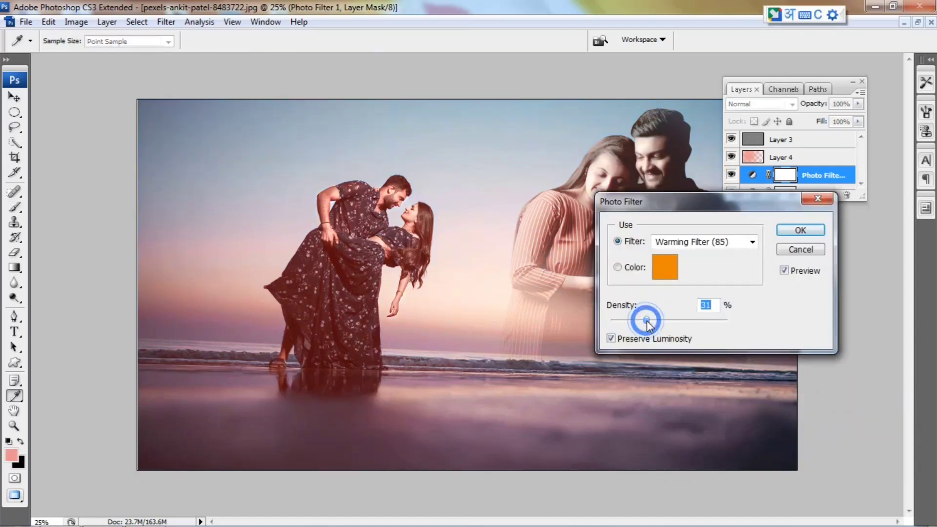
click(800, 238)
key(b)
Try several blend modes on the Photo Filter layer and settle on Lighten.
click(771, 104)
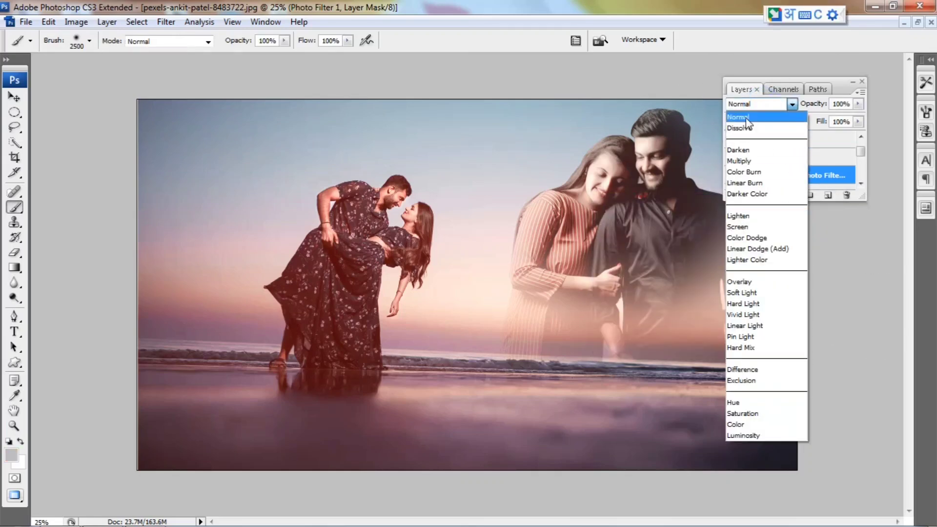
click(746, 119)
scroll(750, 110, down, 6)
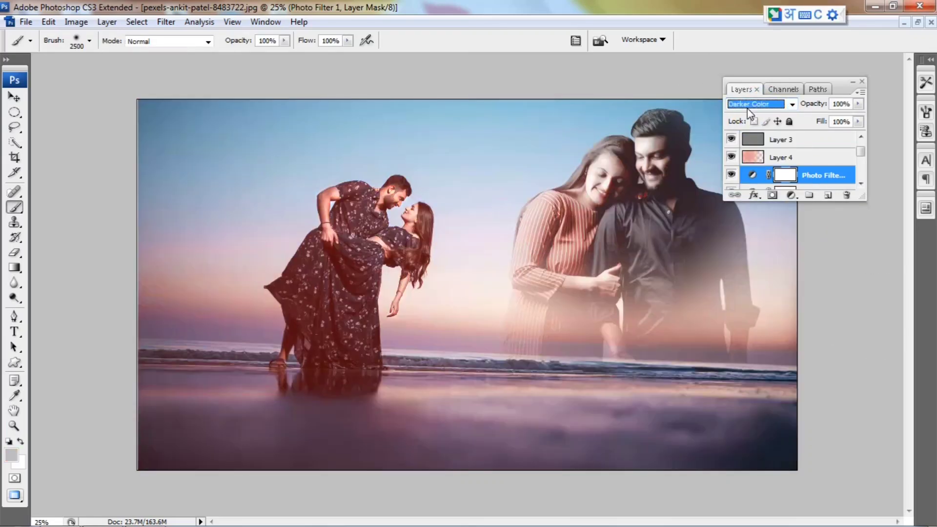
scroll(750, 111, down, 1)
scroll(749, 111, up, 1)
scroll(750, 111, down, 1)
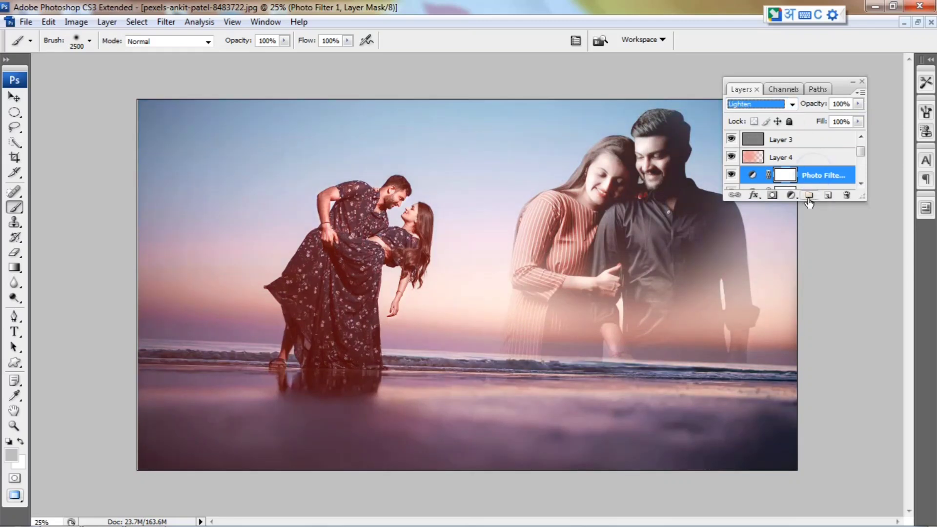
Add a Color Balance adjustment layer and shift its midtones toward yellow to about -21.
click(790, 195)
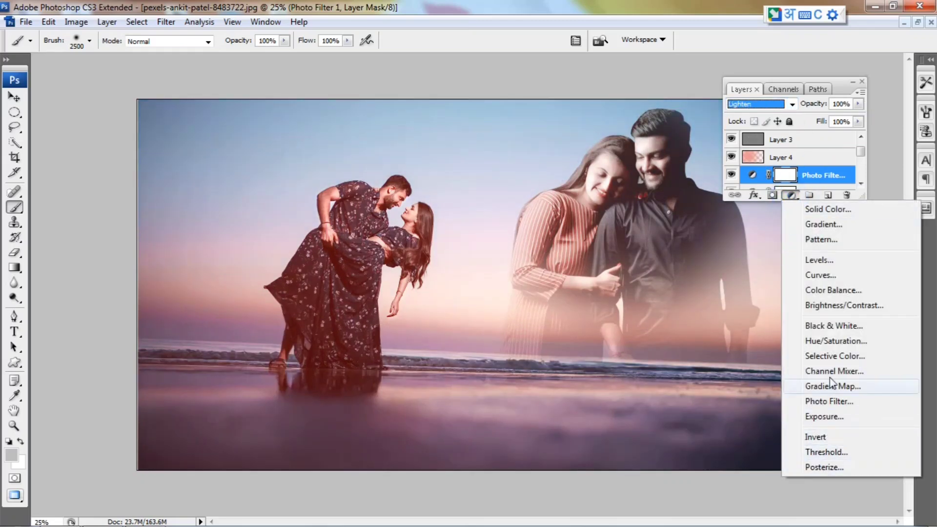
click(824, 290)
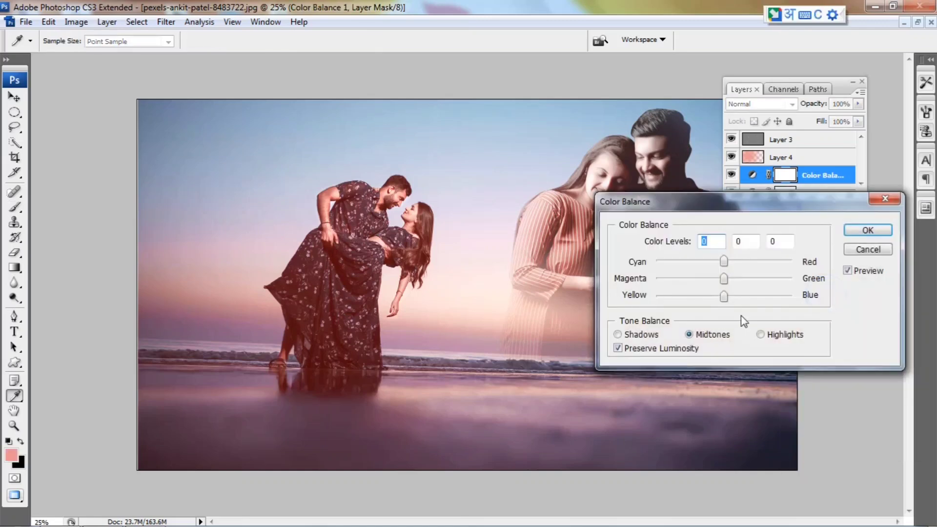
drag(729, 298, 705, 297)
key(Down)
key(Down)
key(Down)
key(Up)
key(Up)
key(Up)
key(Up)
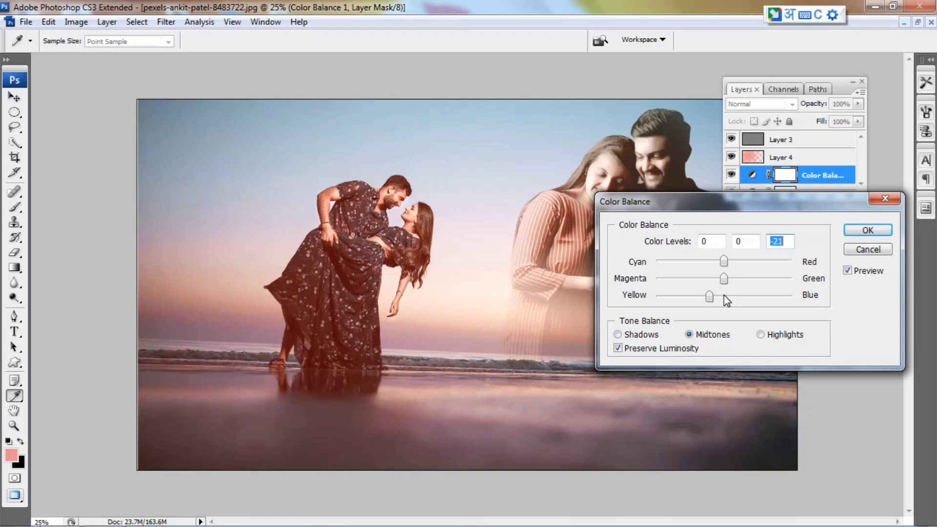
In the Color Balance, set highlights to red +9 and blue +22, and shift the shadows to yellow -5 and slightly toward red.
click(760, 334)
mouse_move(723, 296)
mouse_down()
mouse_move(742, 297)
mouse_move(719, 297)
mouse_move(727, 303)
mouse_up()
click(639, 335)
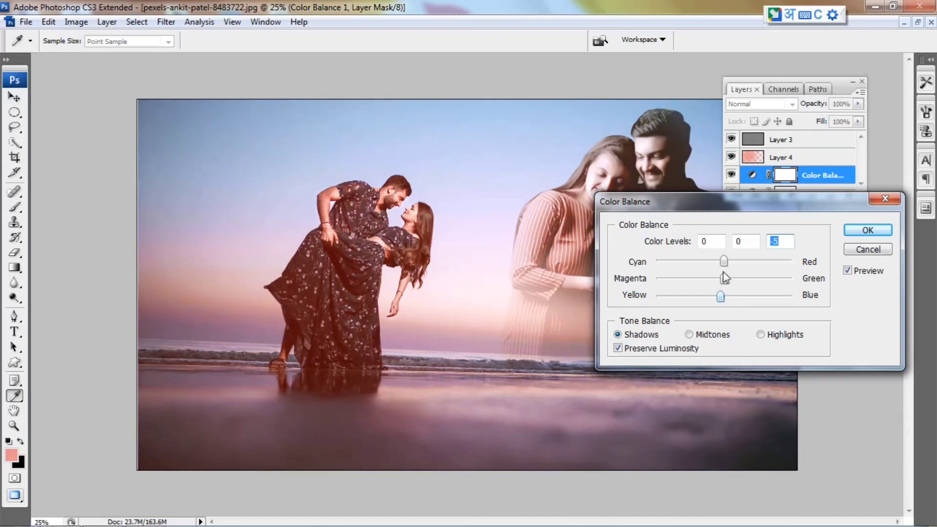
mouse_move(724, 266)
mouse_down()
mouse_move(740, 265)
mouse_move(725, 265)
mouse_move(734, 278)
mouse_move(716, 279)
mouse_move(726, 263)
mouse_move(742, 261)
mouse_move(733, 262)
mouse_up()
click(760, 334)
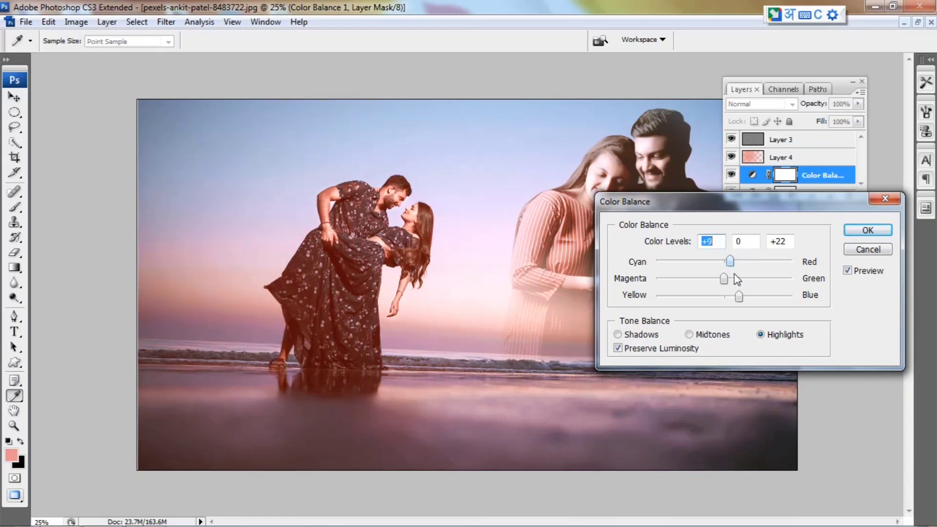
Shift the Color Balance midtones toward cyan to about -25 and apply the adjustment.
click(708, 334)
drag(724, 262, 709, 263)
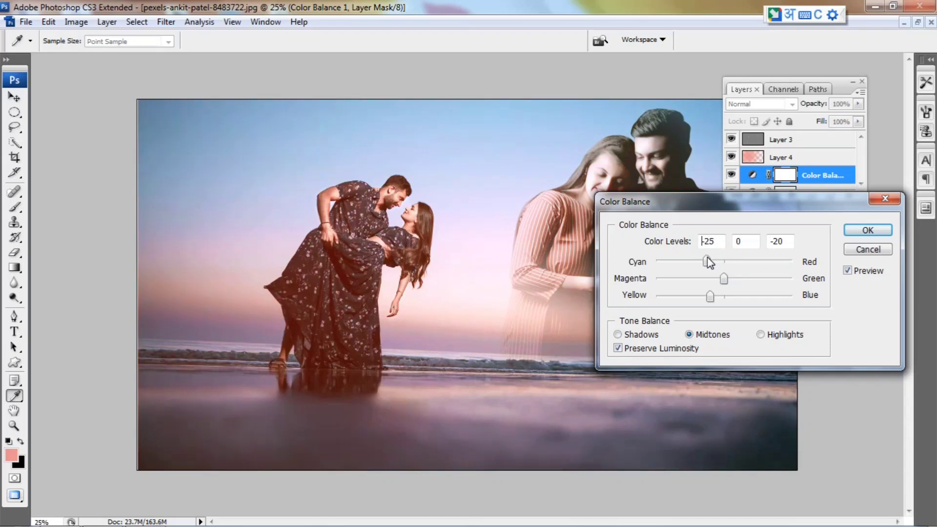
click(868, 230)
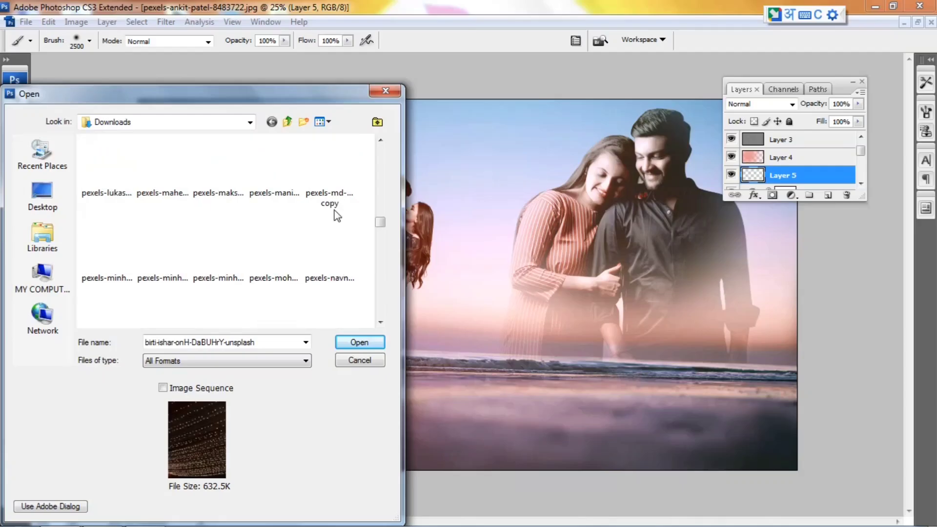
Open the orange sunset photo pexels-patel-graphics-10671035.jpg from the Downloads folder.
scroll(334, 210, down, 2)
click(334, 210)
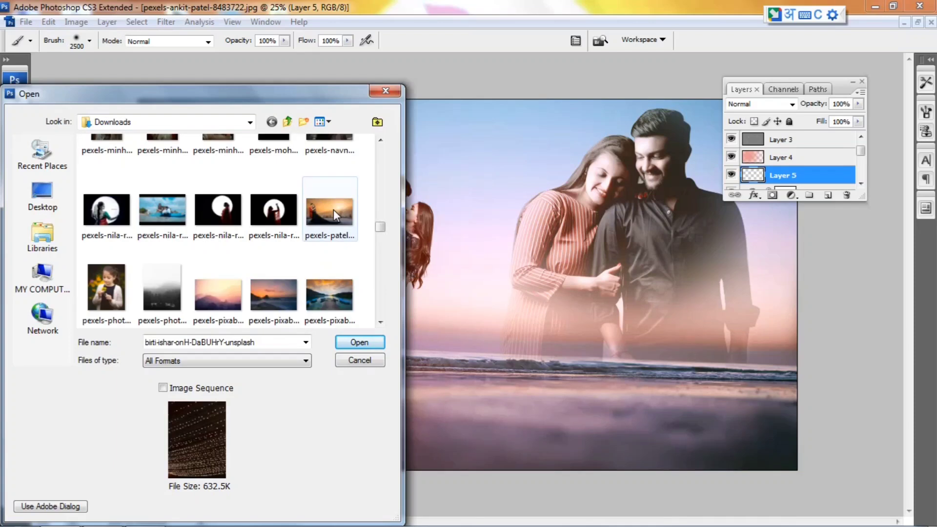
click(359, 343)
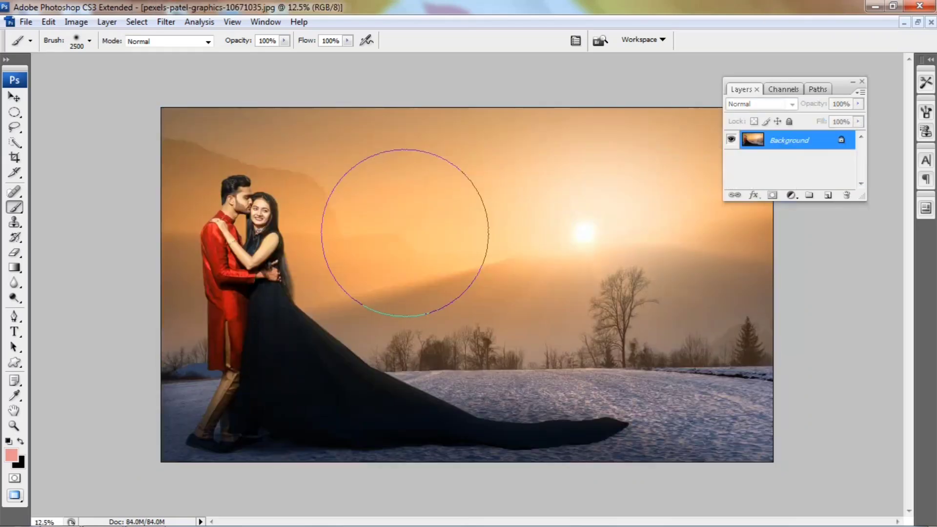
Select the sky area around the sun with the Rectangular Marquee tool.
click(15, 112)
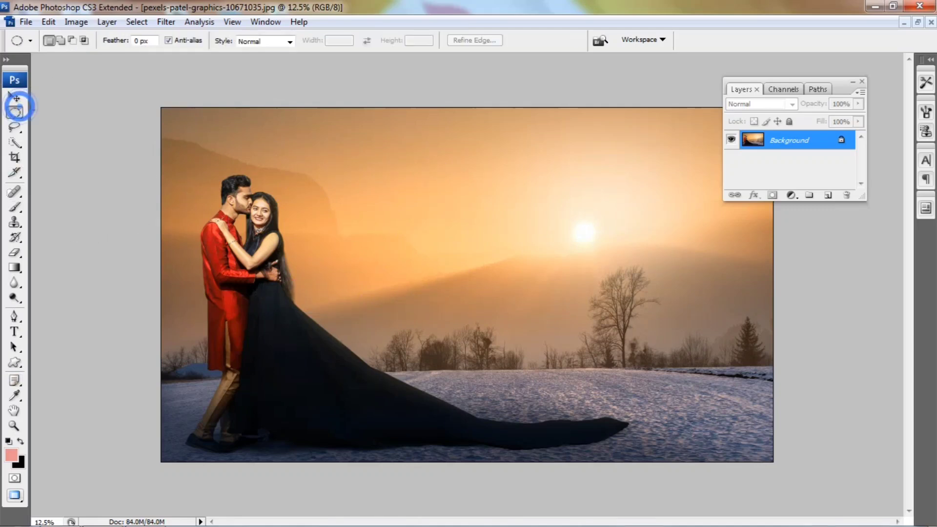
drag(15, 110, 64, 108)
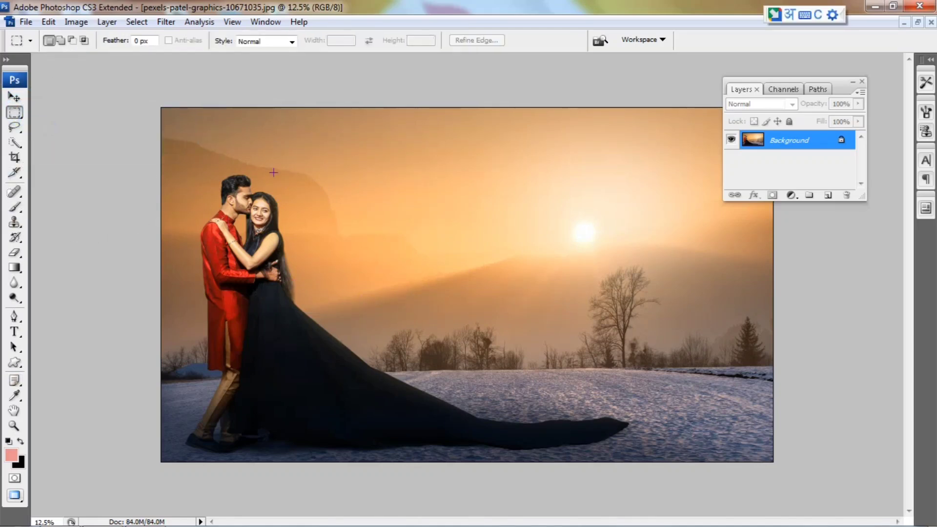
drag(453, 308, 772, 363)
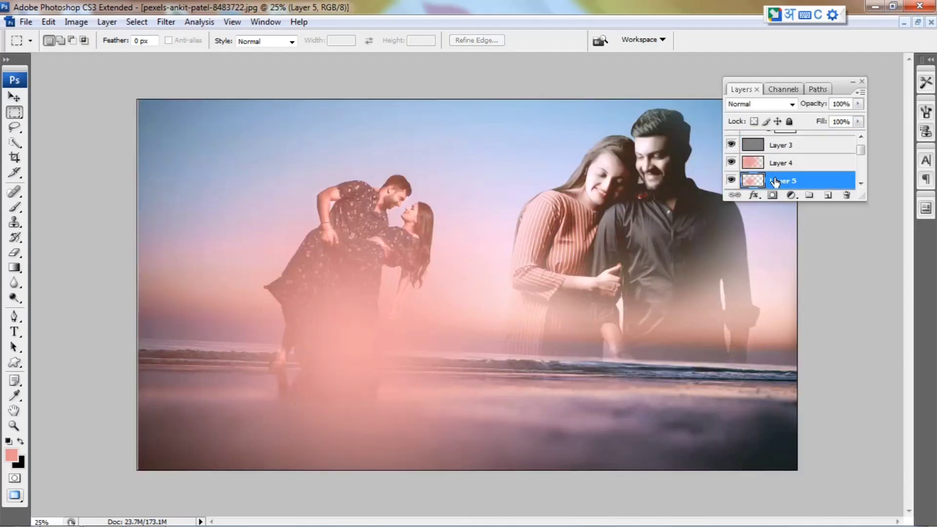
Hide the pink Layer 5, compare the beach image with Layer 4 hidden and shown, and select Layer 4.
click(730, 181)
click(730, 162)
click(730, 162)
click(784, 168)
click(858, 103)
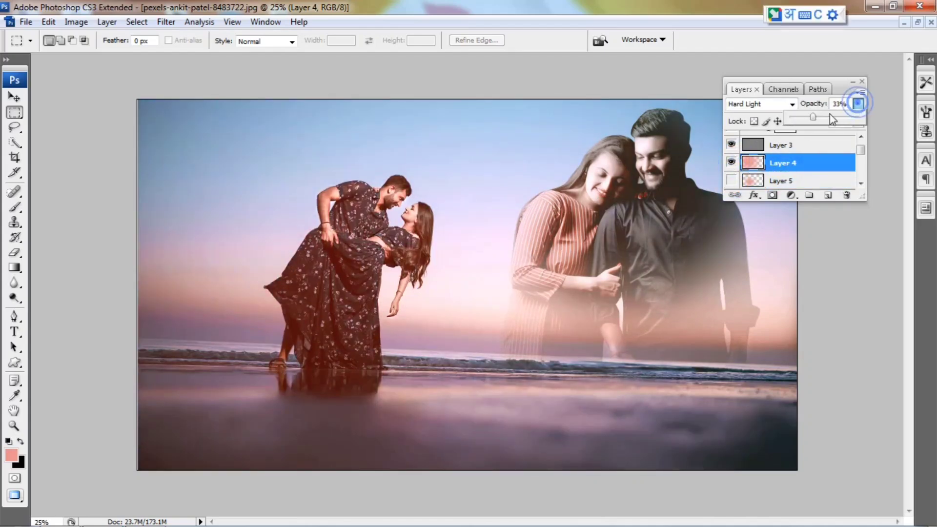
click(795, 165)
Paste the copied sunset sky into the beach composite and bring its layer to the top of the stack.
key(ctrl+v)
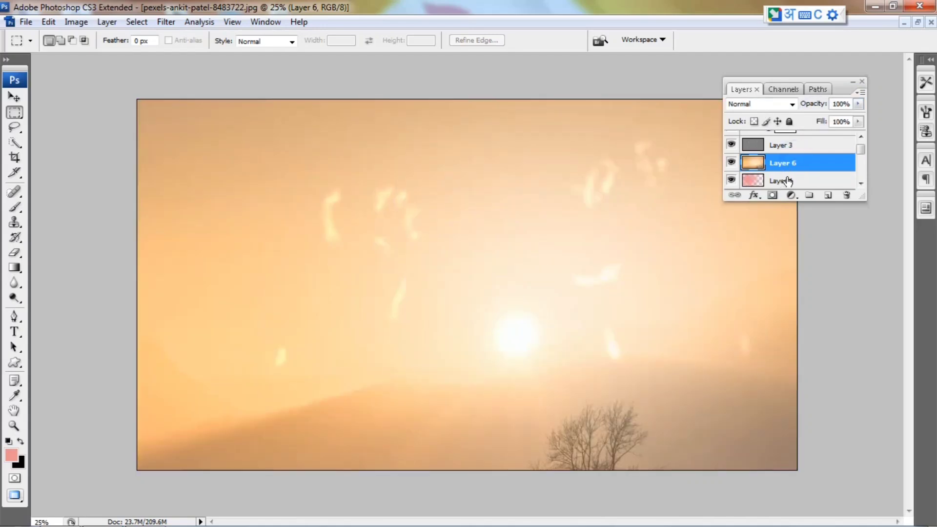
key(ctrl+minus)
key(ctrl+minus)
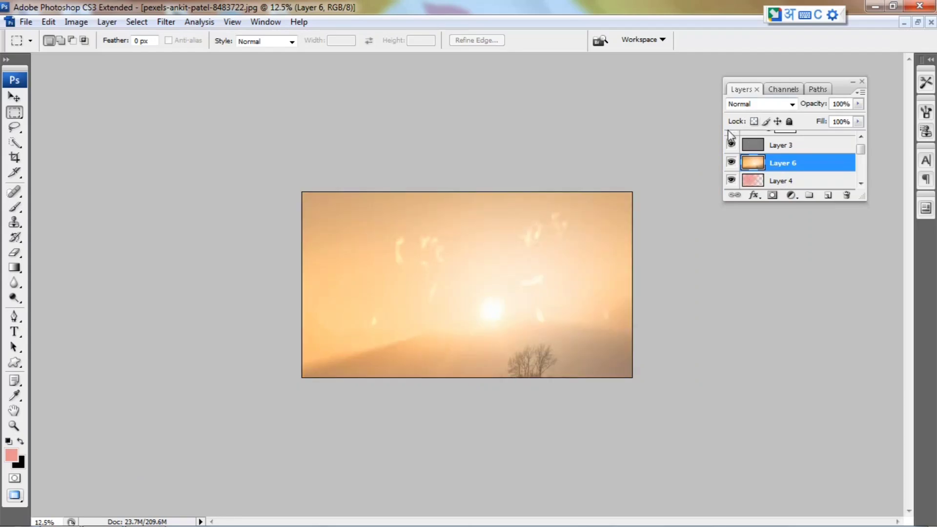
key(ctrl+shift+bracketright)
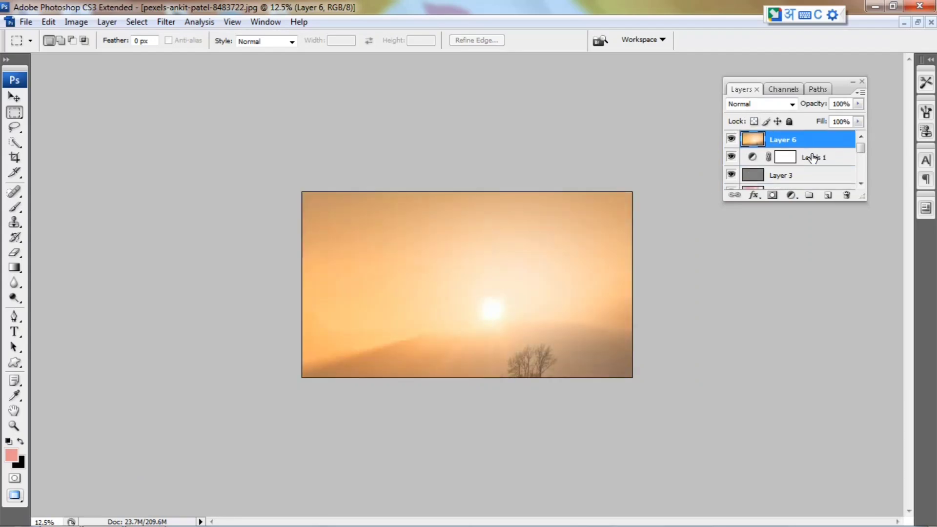
Set Layer 6's blend mode to Multiply and reposition it so the sun sits between the two couples.
click(786, 104)
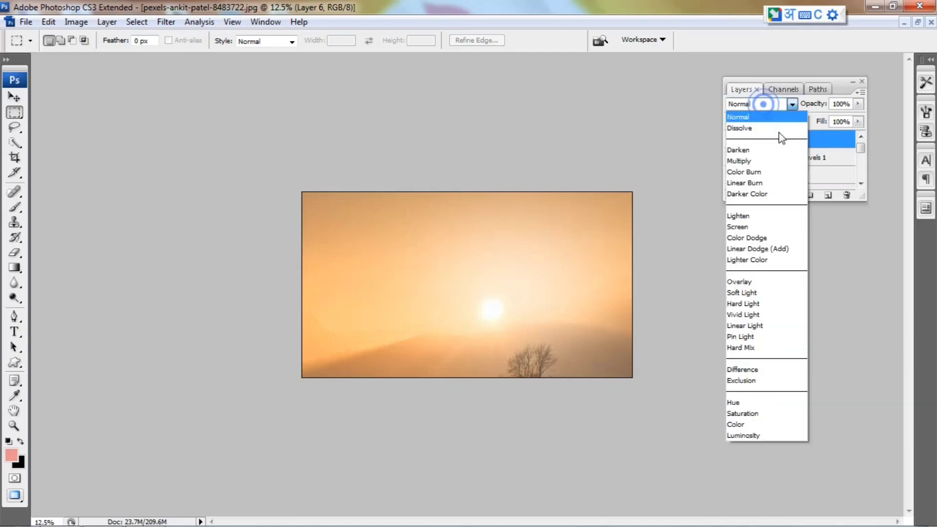
click(772, 166)
key(ctrl+t)
drag(526, 294, 483, 291)
key(Return)
key(m)
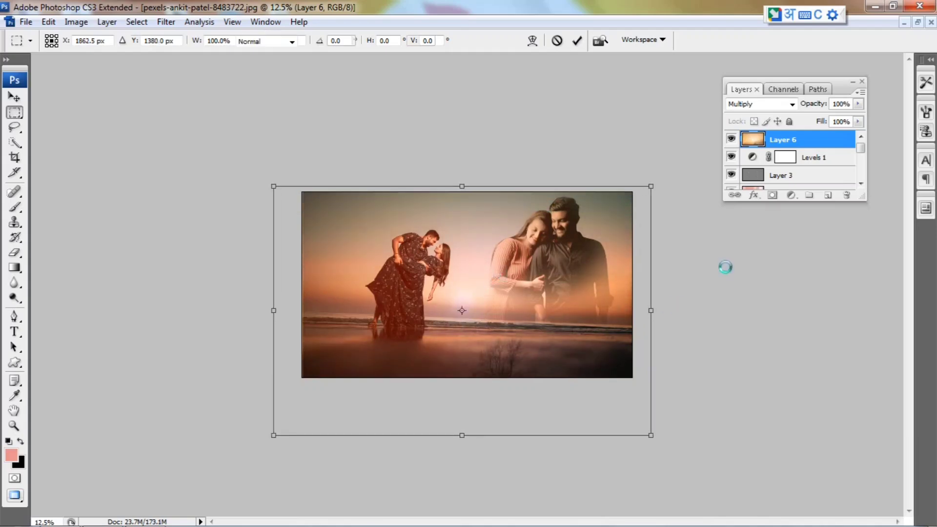
Add a layer mask to Layer 6 and paint black with the soft 2500 px brush across the beach.
click(772, 195)
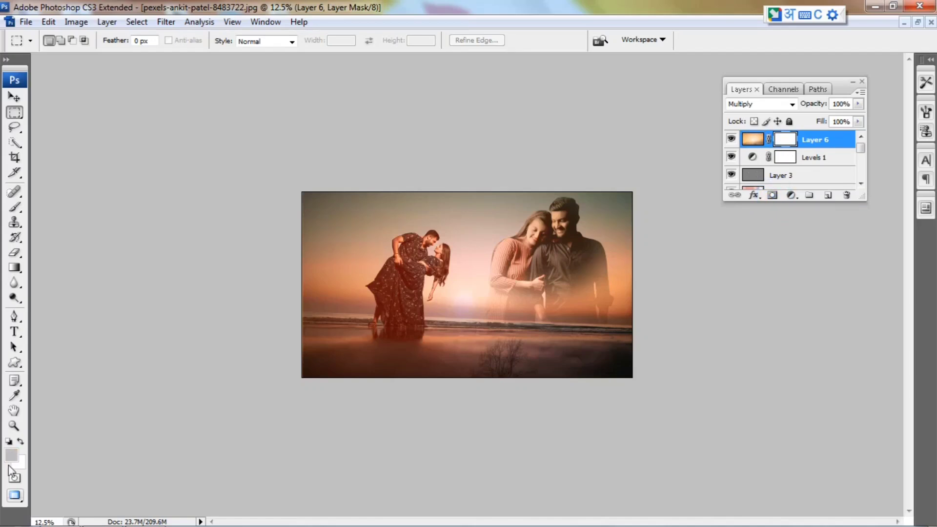
click(20, 439)
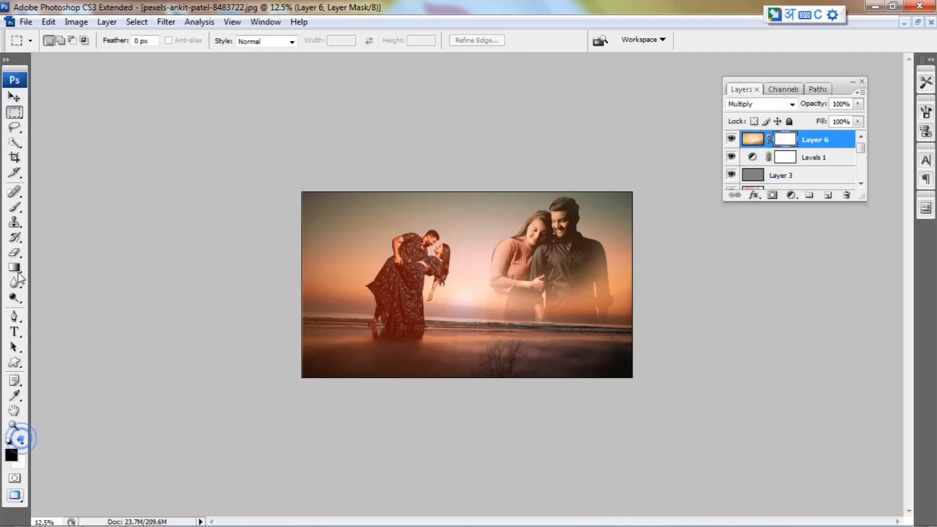
click(15, 213)
mouse_move(517, 408)
mouse_down()
mouse_move(571, 398)
mouse_move(442, 442)
mouse_move(587, 439)
mouse_move(542, 435)
mouse_move(585, 420)
mouse_move(534, 416)
mouse_move(560, 424)
mouse_move(349, 411)
mouse_move(340, 429)
mouse_move(503, 440)
mouse_move(598, 422)
mouse_up()
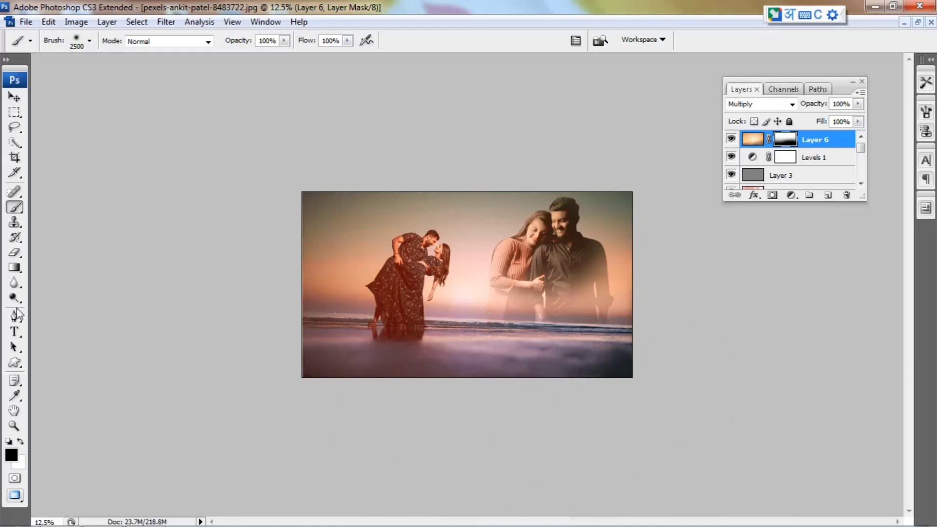
Paint white over the lower part of Layer 6's mask to restore the sunset tint on the beach.
click(20, 442)
mouse_move(293, 351)
mouse_down()
mouse_move(389, 324)
mouse_move(426, 398)
mouse_move(250, 409)
mouse_up()
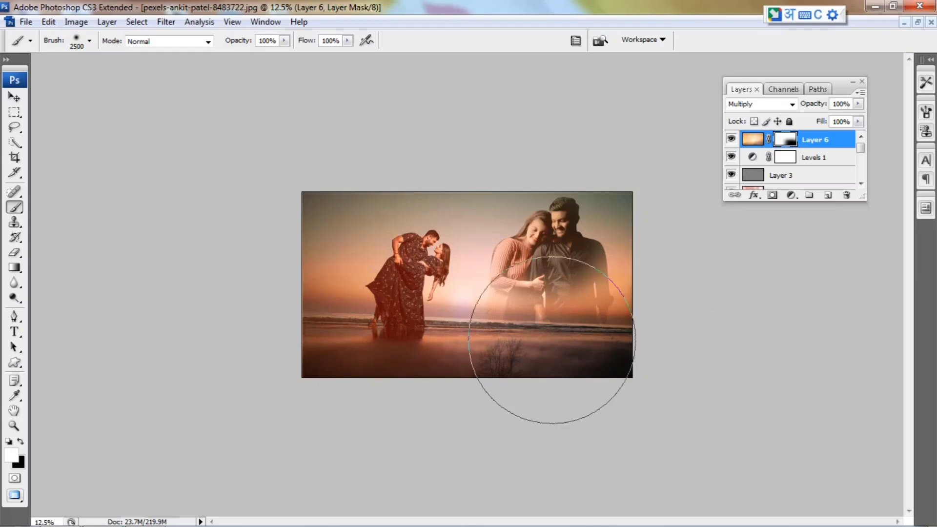
key(ctrl+plus)
key(ctrl+plus)
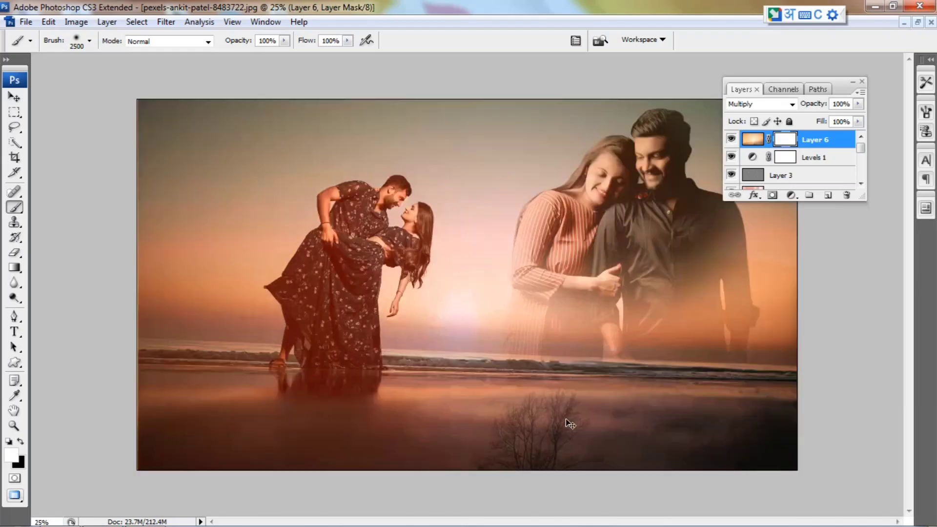
key(bracketleft)
key(bracketleft)
Remove the bare tree from the beach on Layer 6 with the Patch tool, sampling clean sand beside it.
click(753, 141)
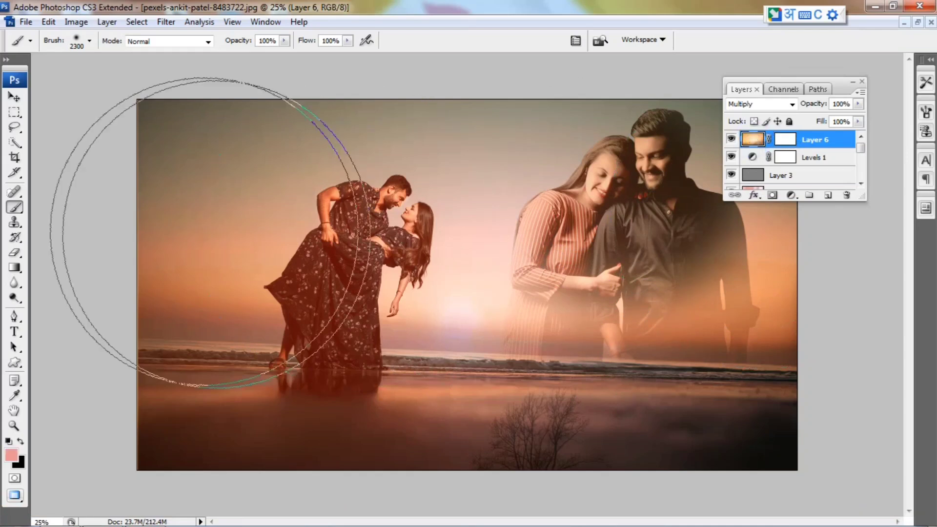
right_click(15, 191)
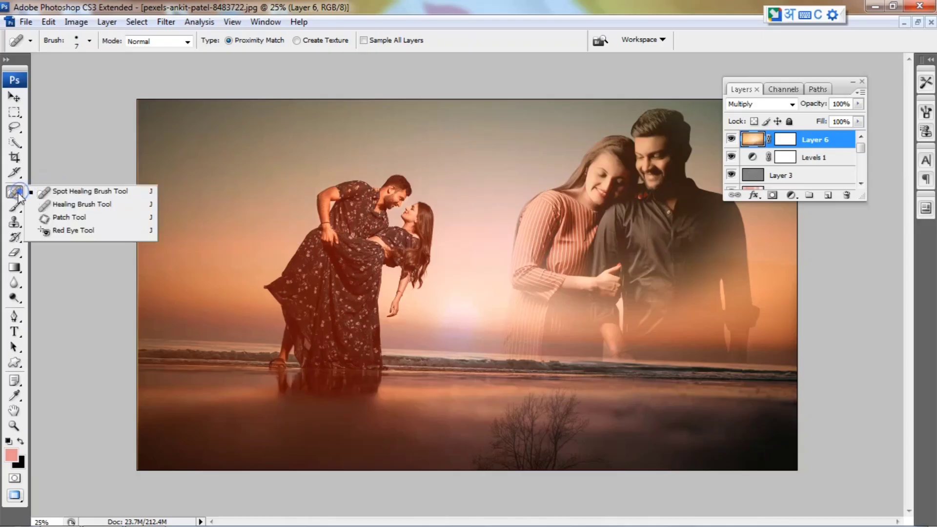
click(53, 213)
mouse_move(453, 429)
mouse_down()
mouse_move(456, 444)
mouse_move(609, 423)
mouse_up()
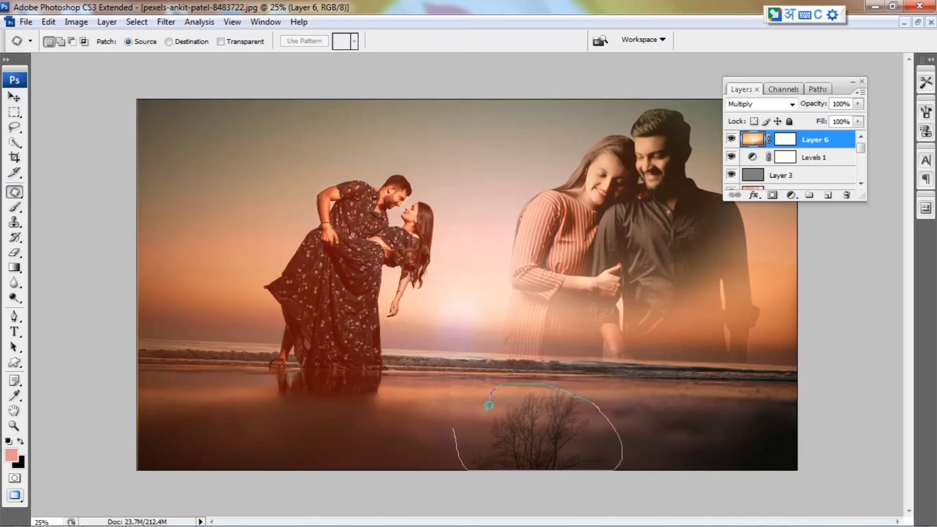
drag(489, 405, 342, 445)
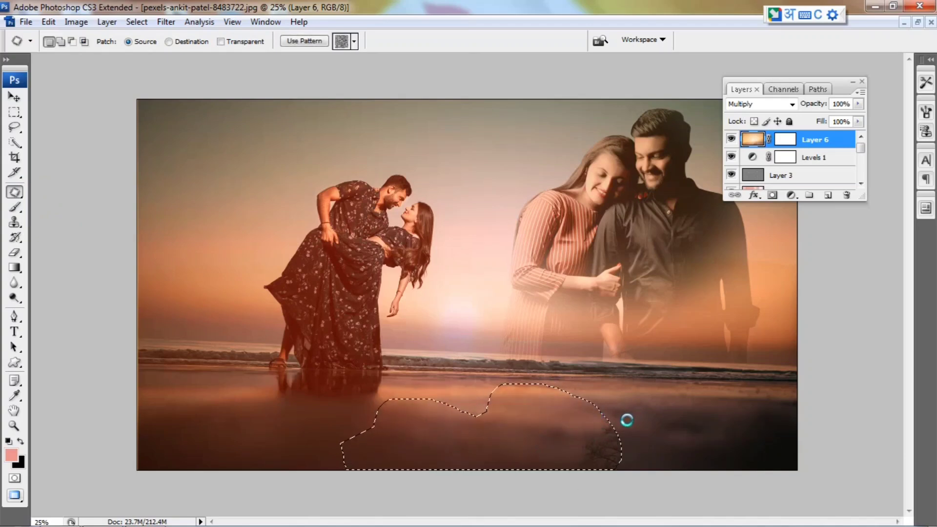
drag(548, 439, 729, 446)
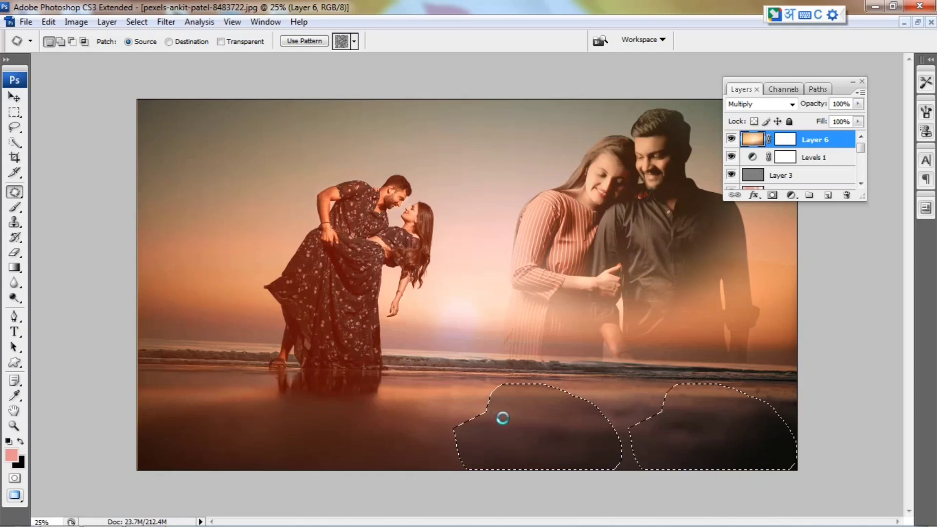
drag(729, 446, 729, 446)
click(415, 425)
mouse_move(512, 430)
mouse_down()
mouse_move(590, 447)
mouse_move(510, 432)
mouse_up()
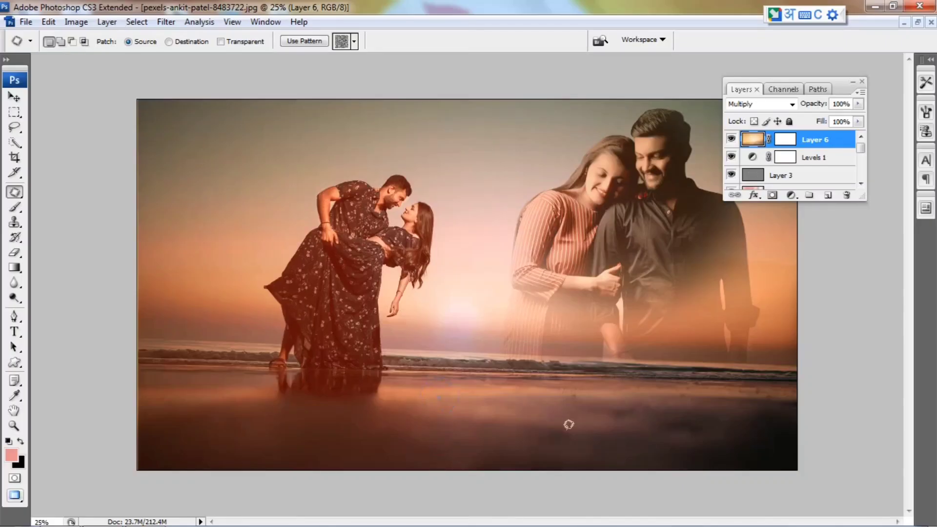
Lower Layer 6's opacity to 92% and compare the composite with the layer hidden and shown.
click(731, 145)
click(730, 146)
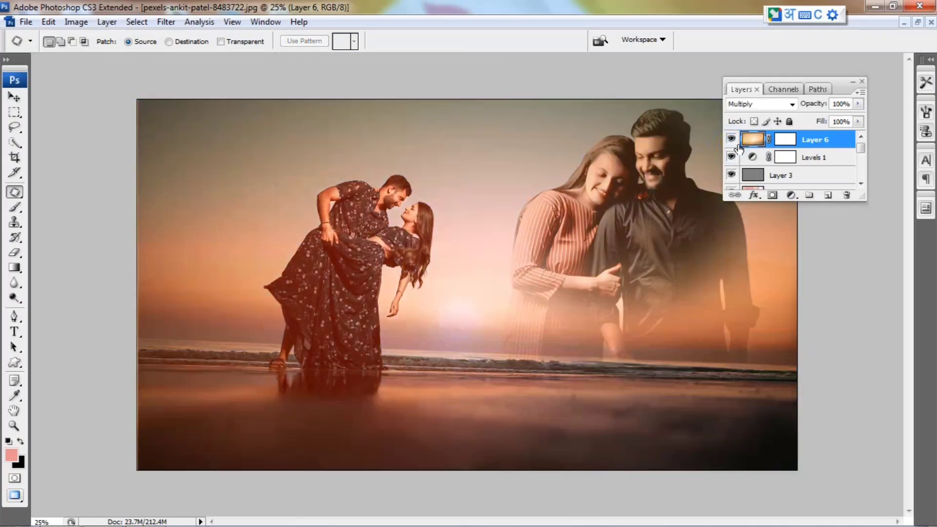
click(858, 103)
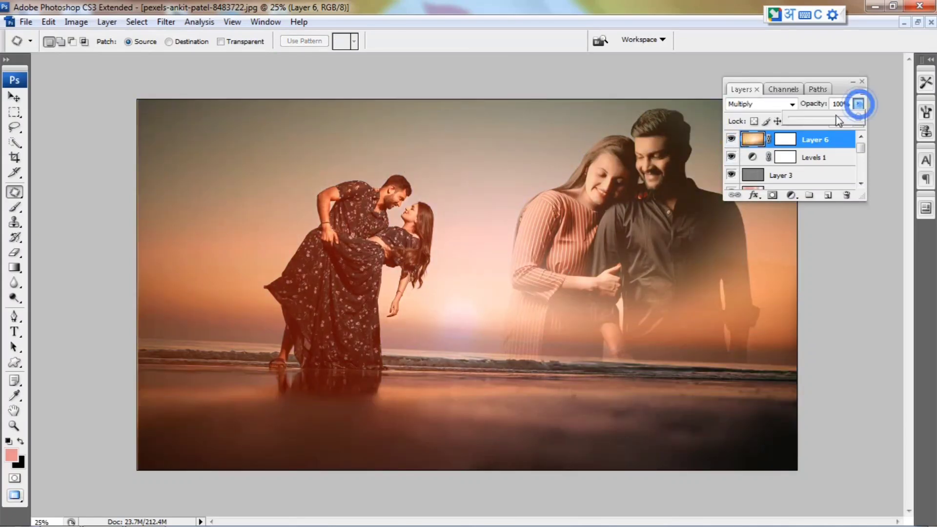
mouse_move(834, 116)
mouse_down()
mouse_move(867, 131)
mouse_move(851, 118)
mouse_up()
click(730, 141)
click(730, 140)
click(730, 140)
click(730, 141)
click(730, 140)
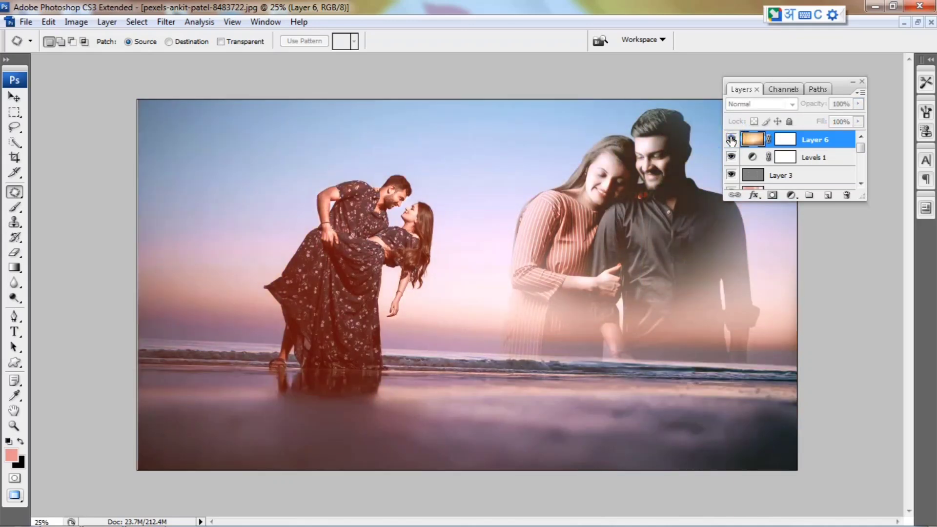
click(731, 140)
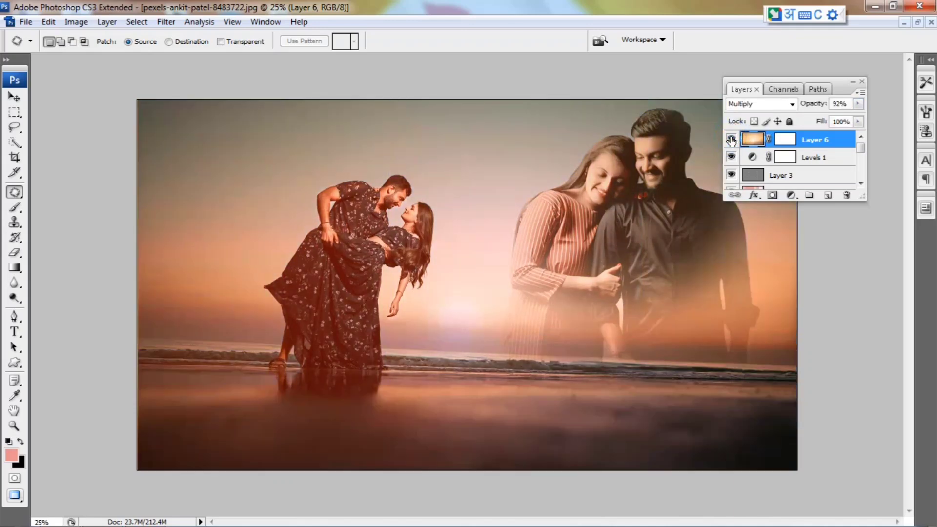
Inspect the composite at different zoom levels and compare it with and without the Layer 6 sunset tint.
click(15, 97)
right_click(552, 225)
click(561, 235)
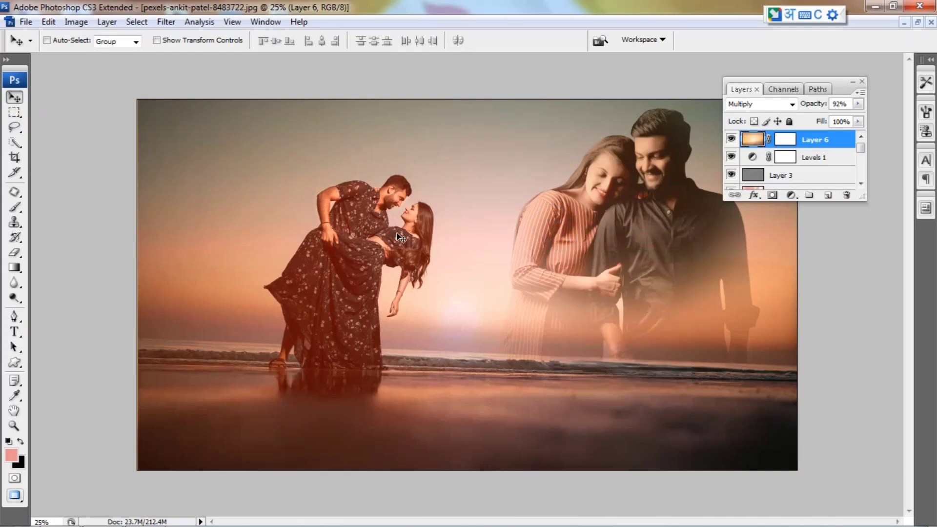
key(ctrl+minus)
key(ctrl+plus)
key(ctrl+plus)
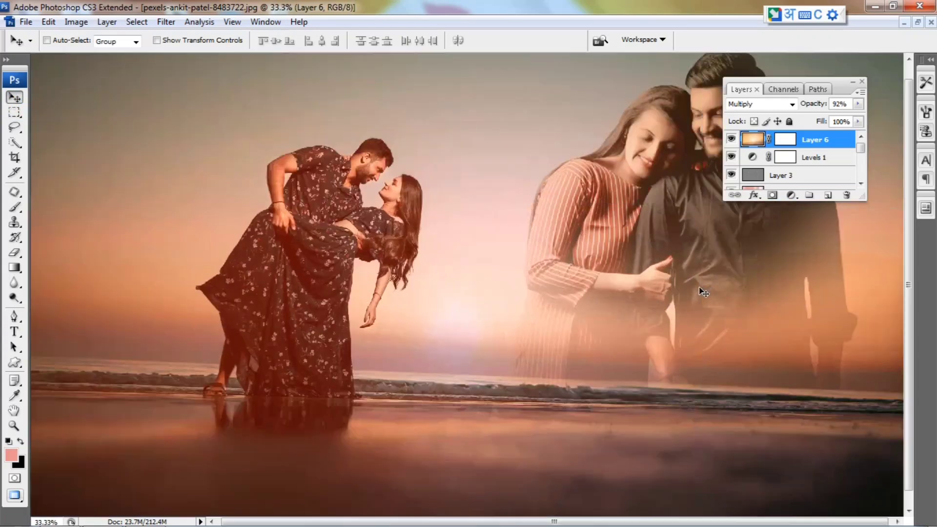
key(ctrl+minus)
key(ctrl+minus)
click(731, 140)
click(730, 140)
key(ctrl+plus)
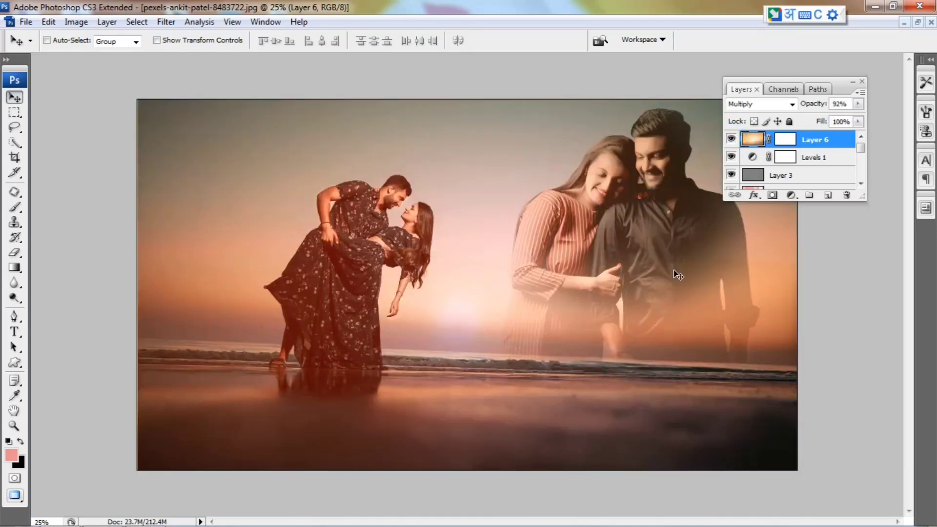
key(ctrl+minus)
key(ctrl+plus)
key(ctrl+plus)
Try showing the hidden Layer 5 glow over the dancing couple.
scroll(773, 165, down, 2)
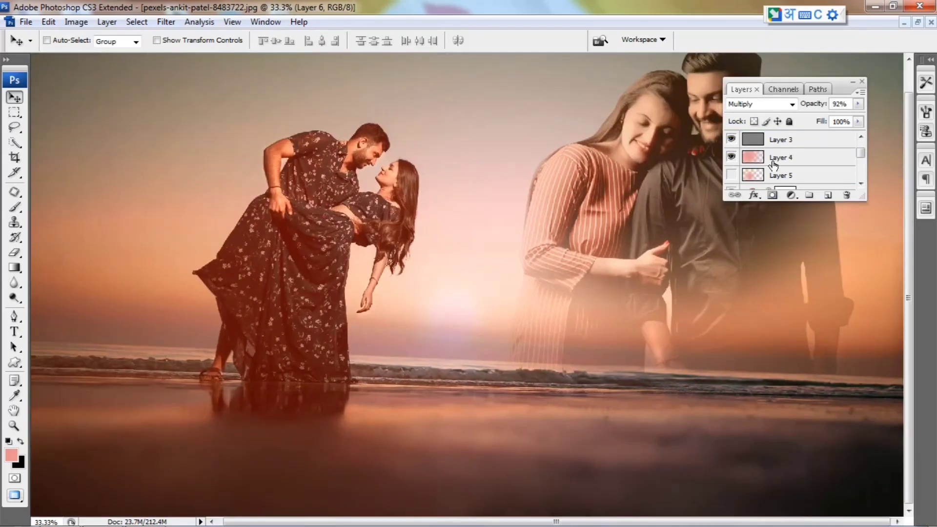
click(773, 157)
click(730, 174)
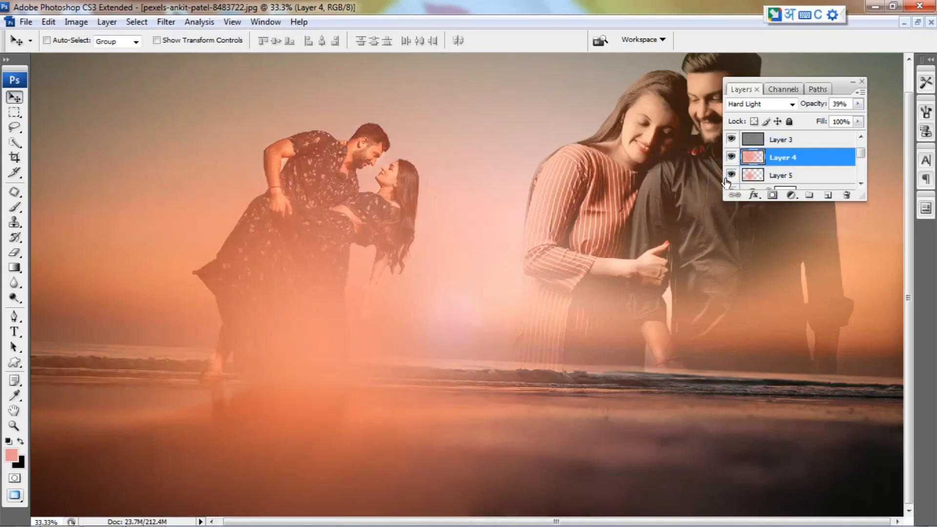
key(ctrl+minus)
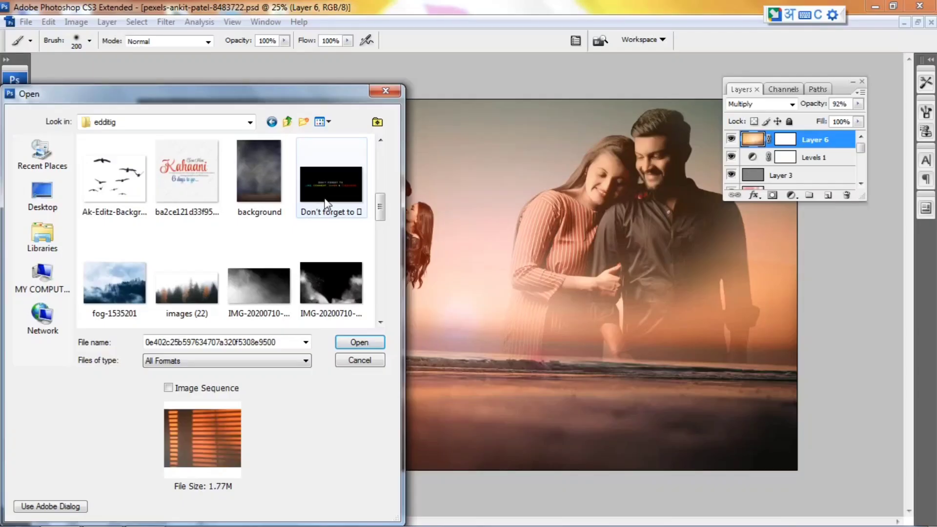
Open Ak-Editz-Background-png-1 and copy its flying birds into the beach composite as a new layer.
scroll(297, 195, up, 2)
click(292, 194)
click(335, 214)
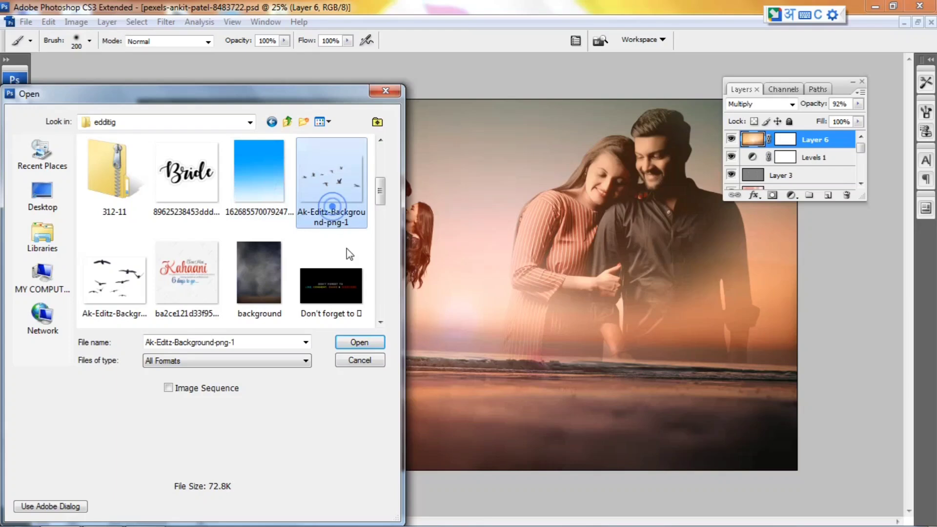
click(359, 342)
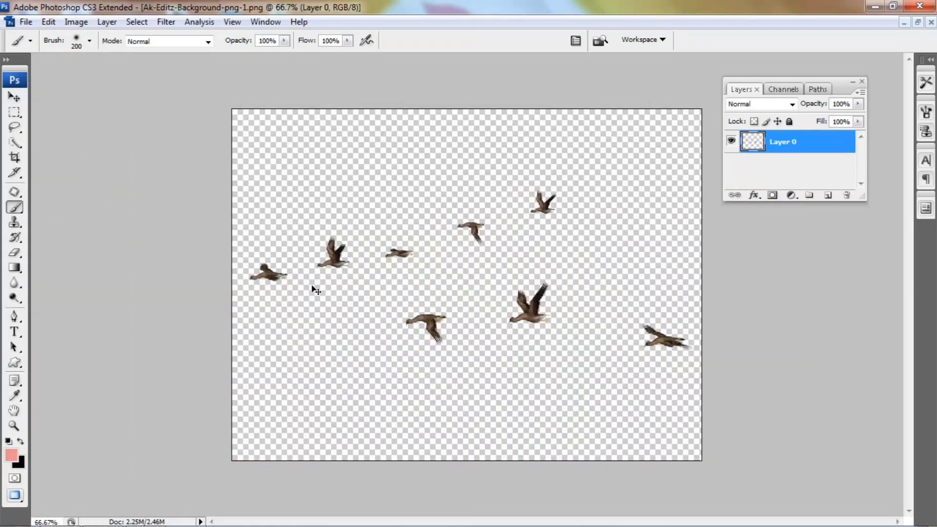
key(ctrl+a)
key(ctrl+Tab)
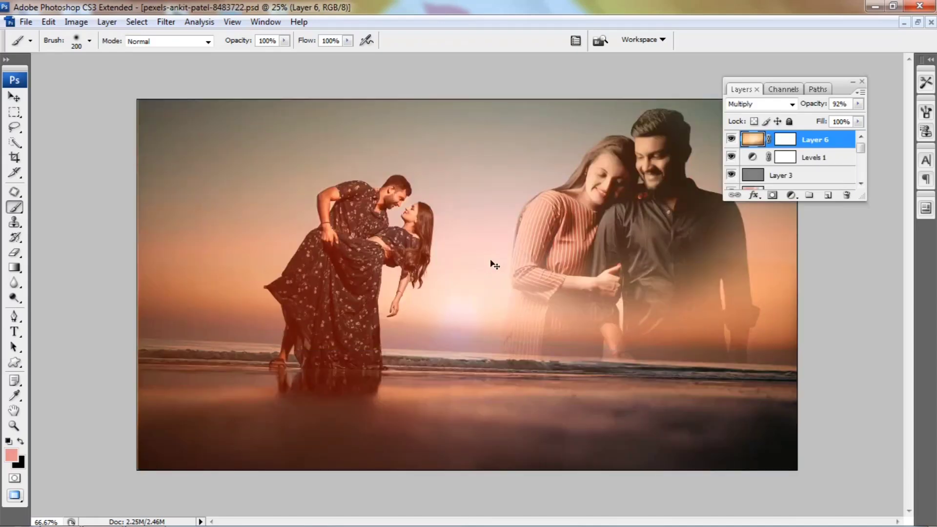
key(ctrl+v)
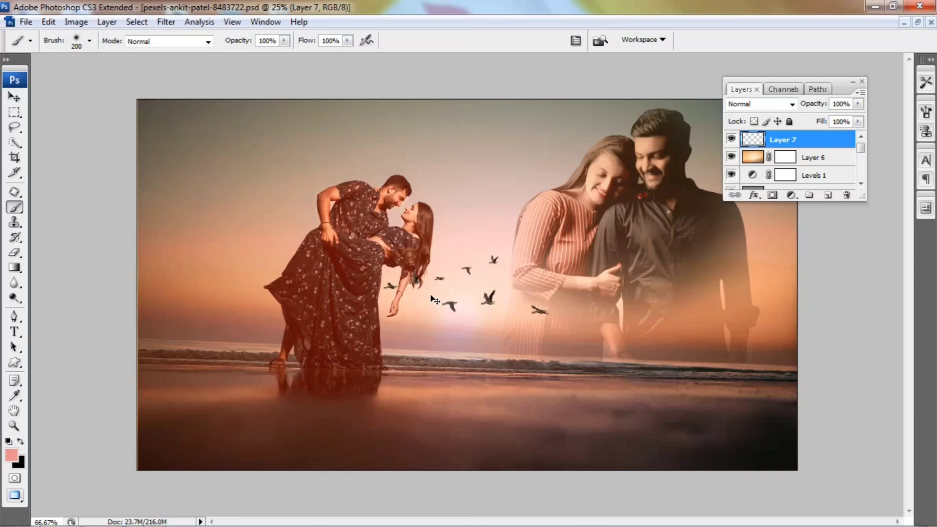
Scale the Layer 7 birds down and place them just above the horizon behind the dancing couple.
key(ctrl+t)
drag(467, 292, 243, 181)
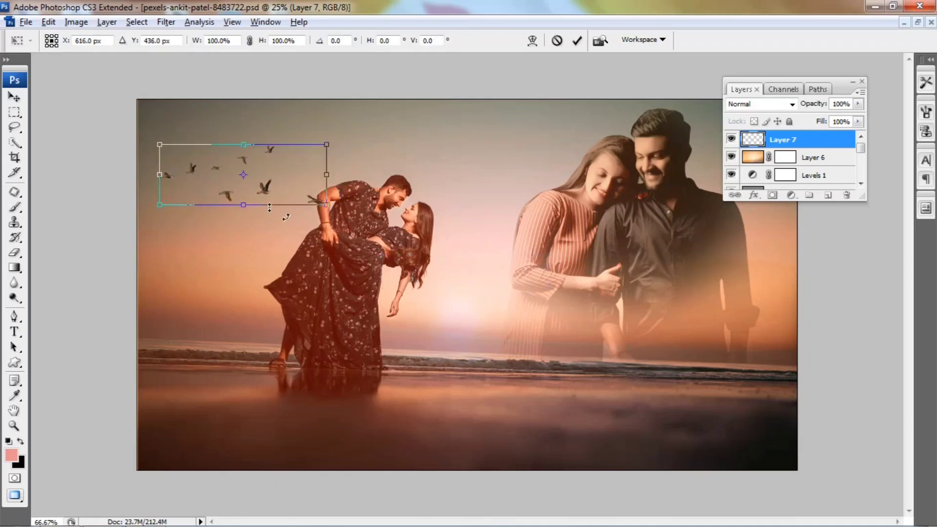
drag(326, 204, 248, 347)
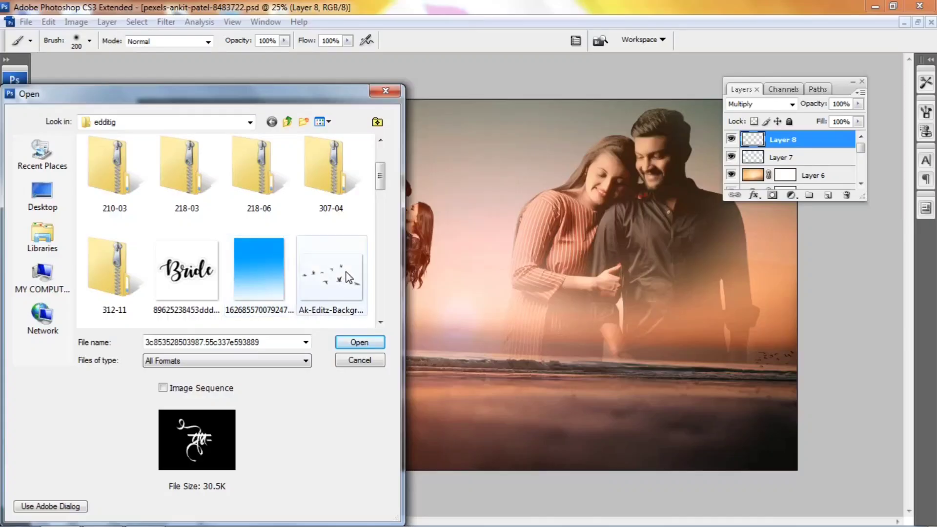
Open the Ak-Editz image of black bird silhouettes and copy the birds into the composite as a new layer.
scroll(344, 277, up, 1)
scroll(329, 259, down, 2)
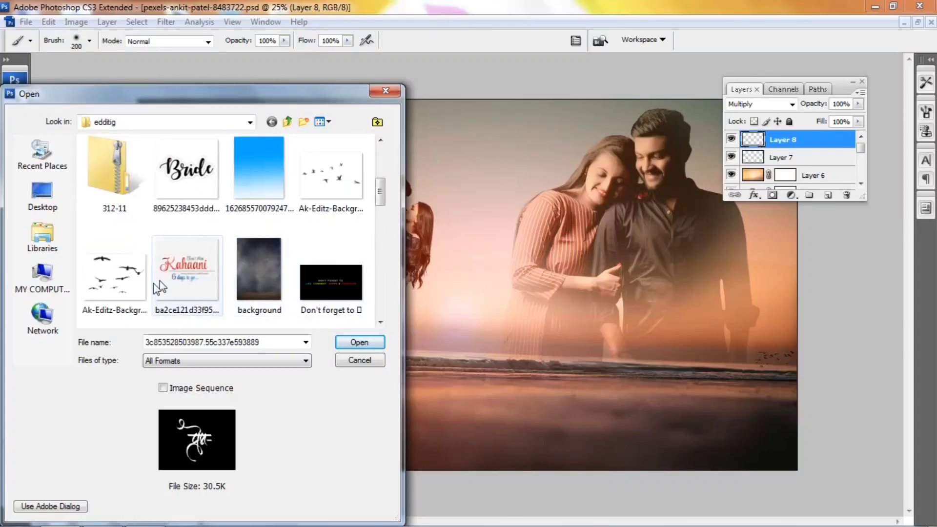
click(114, 273)
click(344, 342)
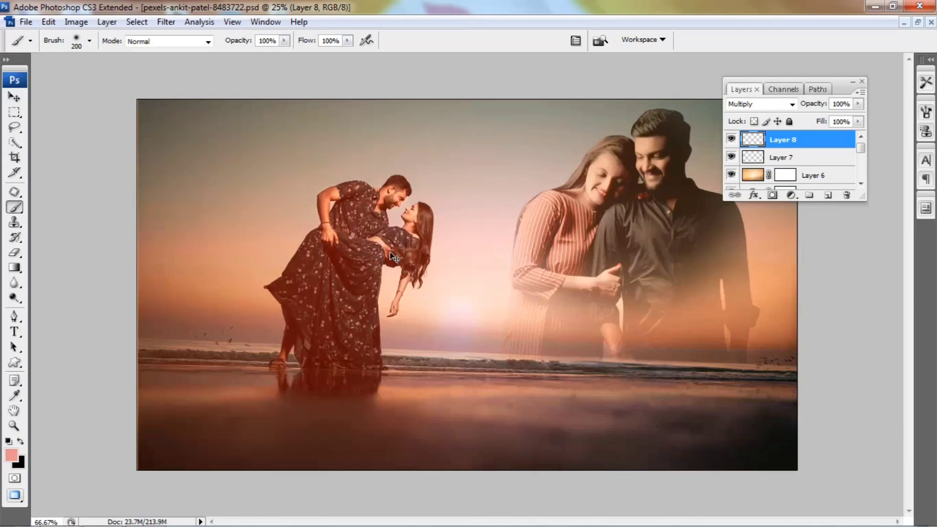
key(ctrl+v)
Scale the Layer 9 bird silhouettes to 24.6% and place them just below the sun between the couples.
key(ctrl+t)
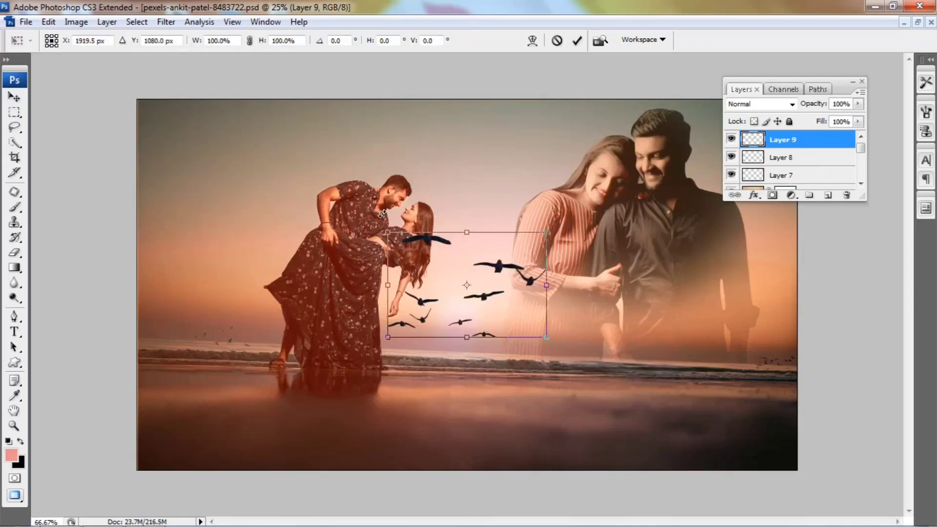
drag(392, 228, 445, 318)
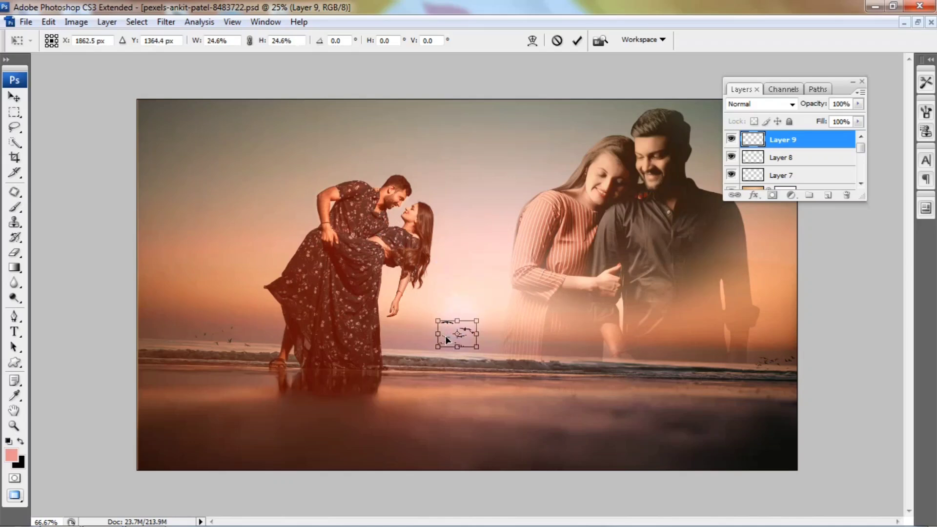
key(Return)
key(b)
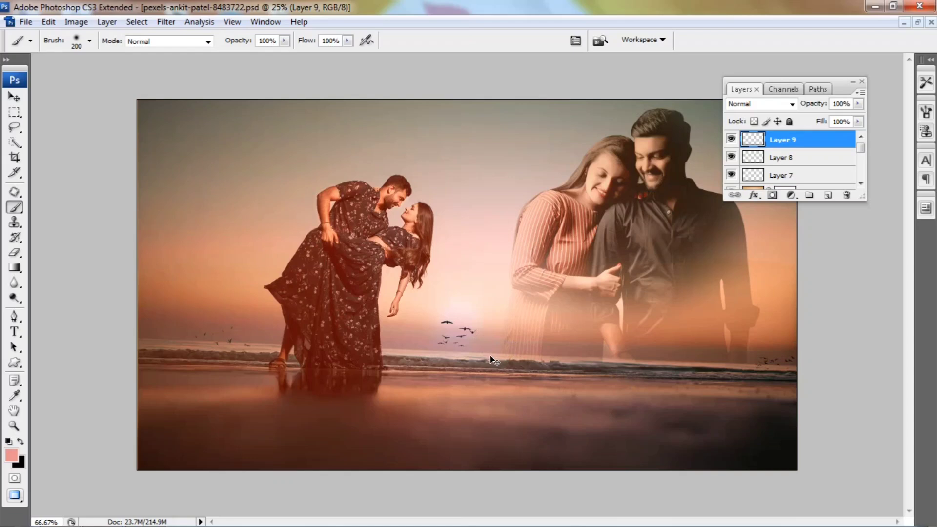
Scale the Layer 9 birds to 98.4% and nudge them slightly down towards the horizon.
key(ctrl+t)
drag(475, 313, 480, 320)
key(Down)
key(Down)
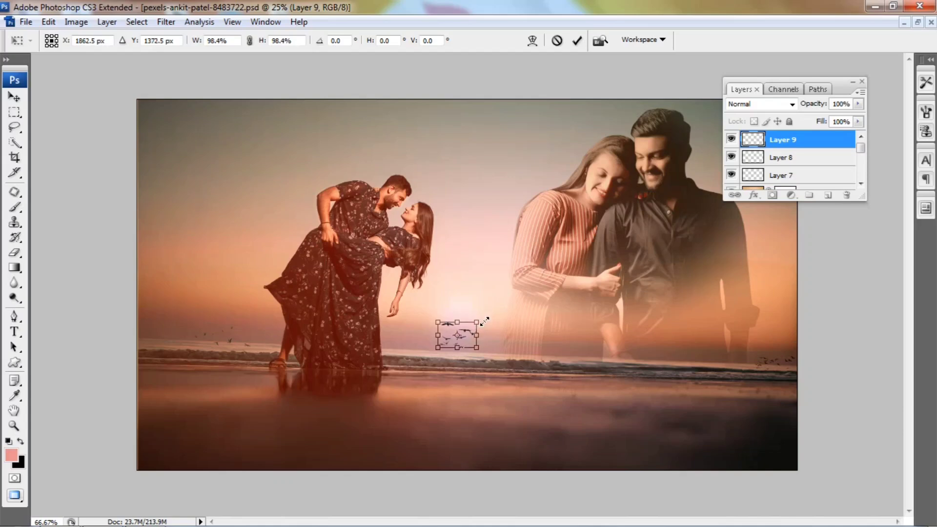
key(Return)
key(b)
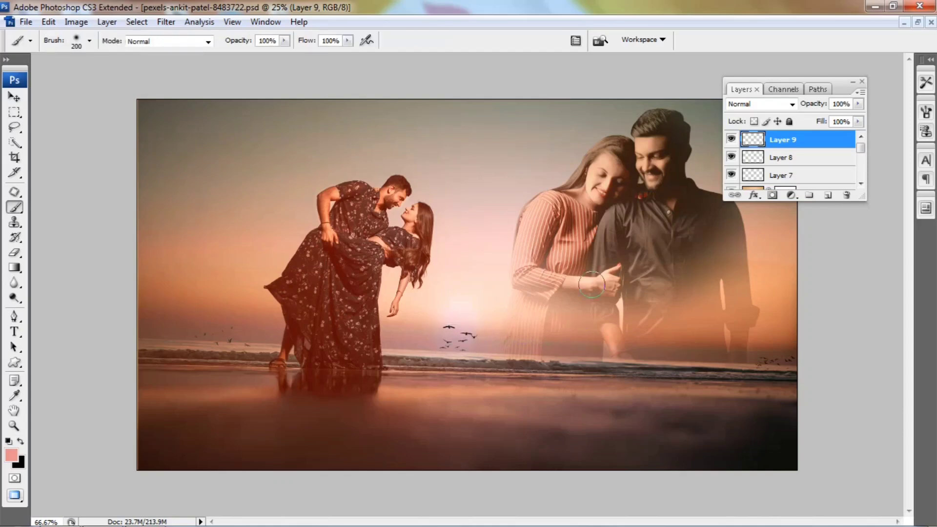
Apply a slight Gaussian Blur to the Layer 9 birds.
click(166, 22)
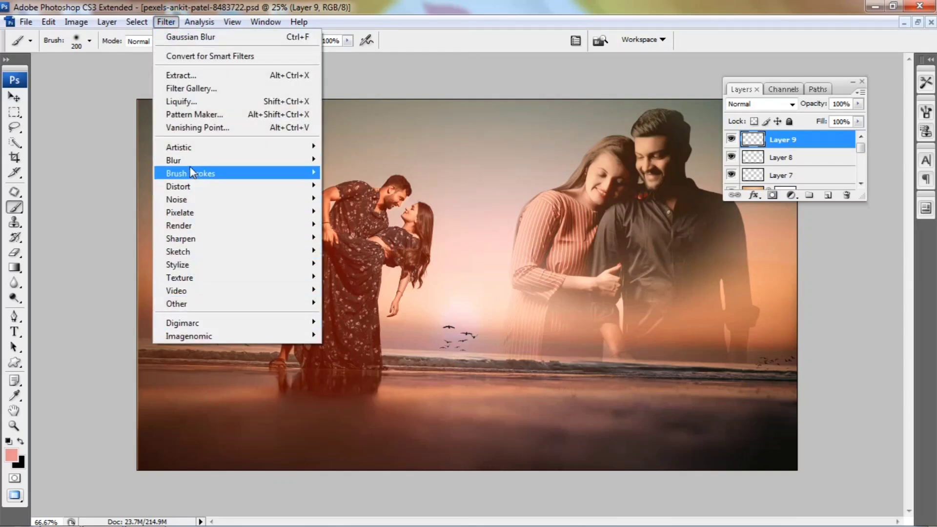
mouse_move(185, 160)
click(354, 212)
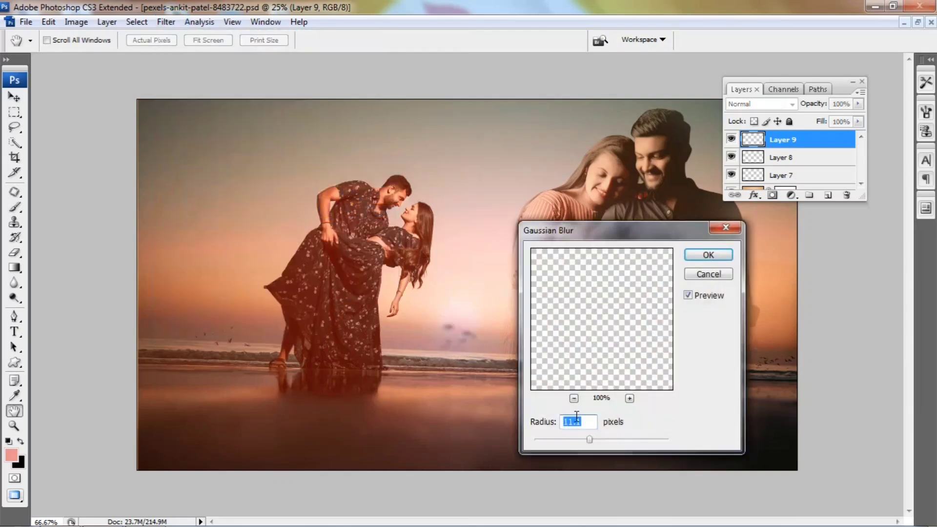
drag(555, 441, 540, 434)
click(708, 255)
key(b)
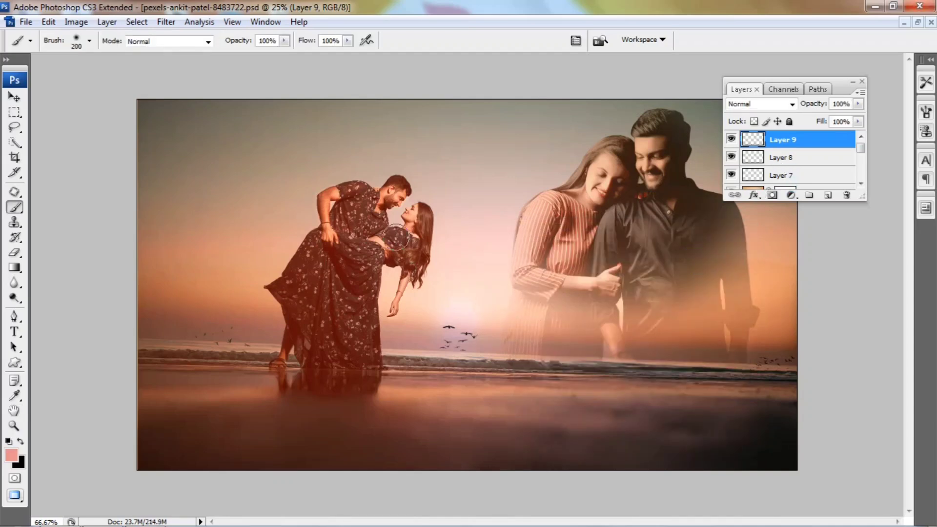
Compare the image with and without the orange sky on Layer 6, and lower that layer's opacity to 82%.
scroll(732, 157, down, 2)
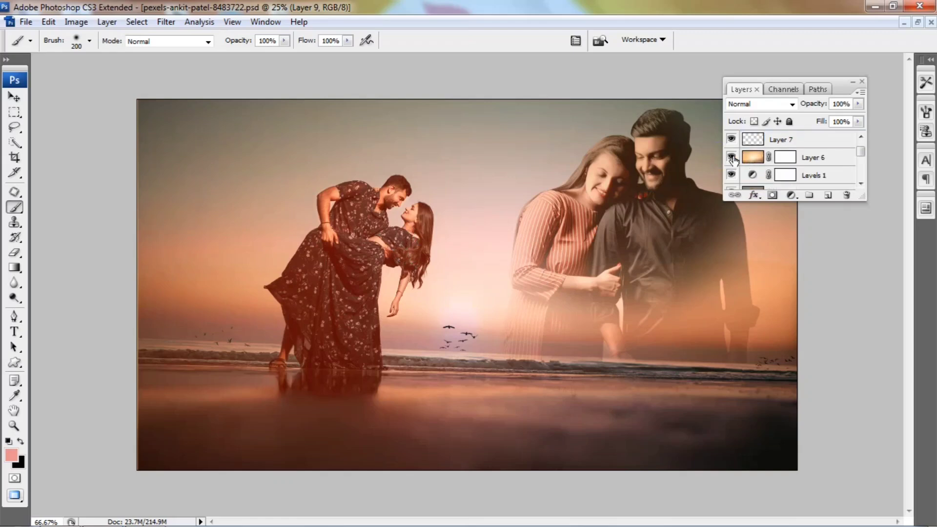
click(730, 157)
click(730, 157)
click(804, 163)
click(857, 103)
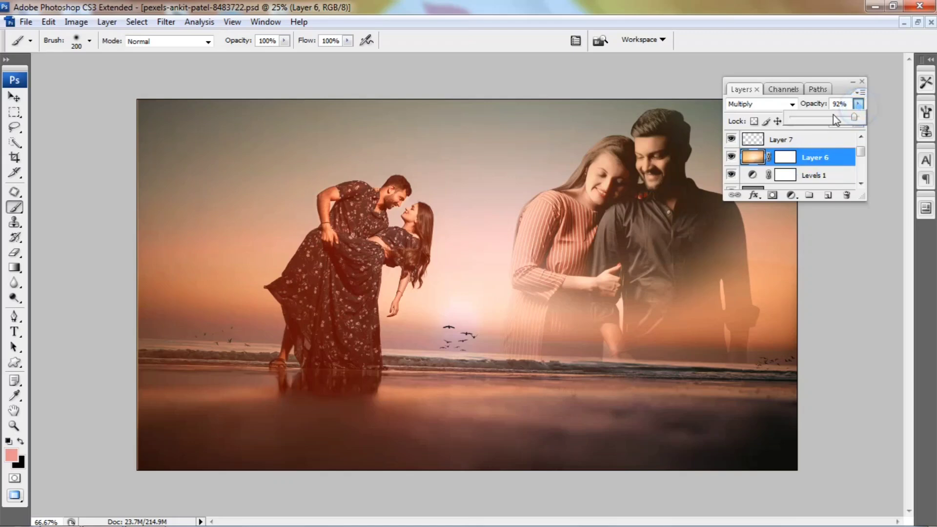
drag(841, 122, 786, 137)
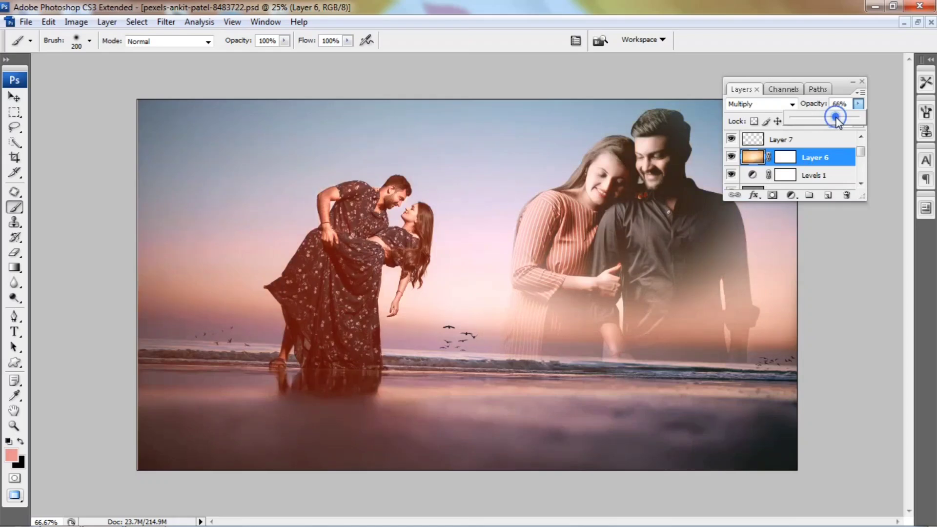
drag(845, 118, 849, 119)
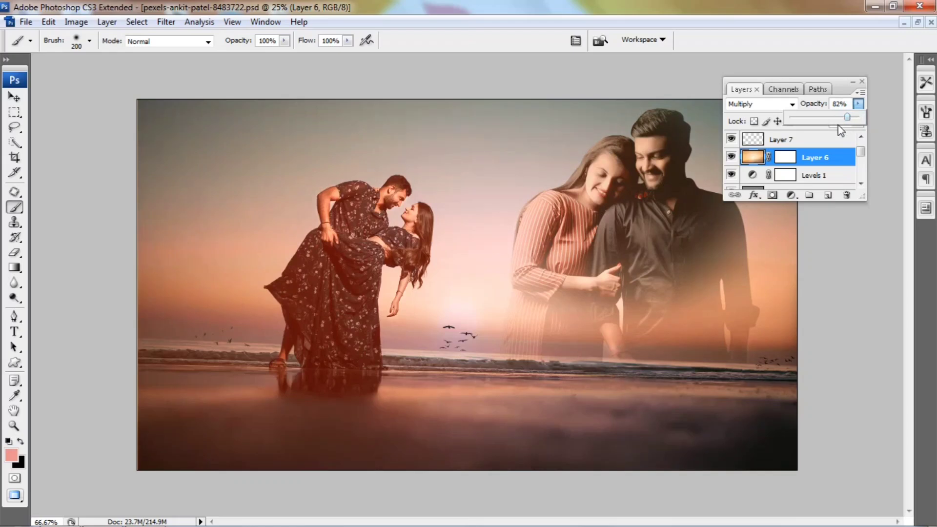
Open the PicsArt_06-18-07 vignette image from the edditig folder and copy it into the composite as a new layer.
scroll(816, 141, down, 4)
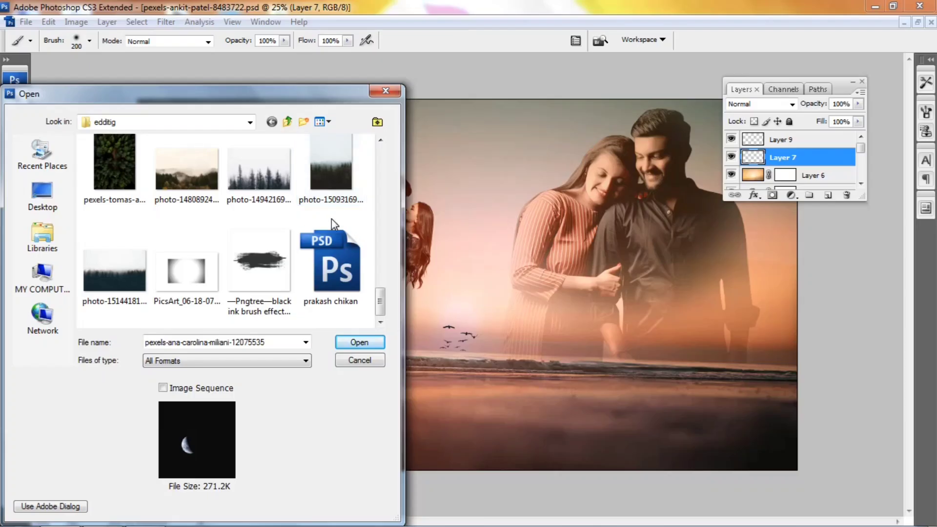
double_click(187, 275)
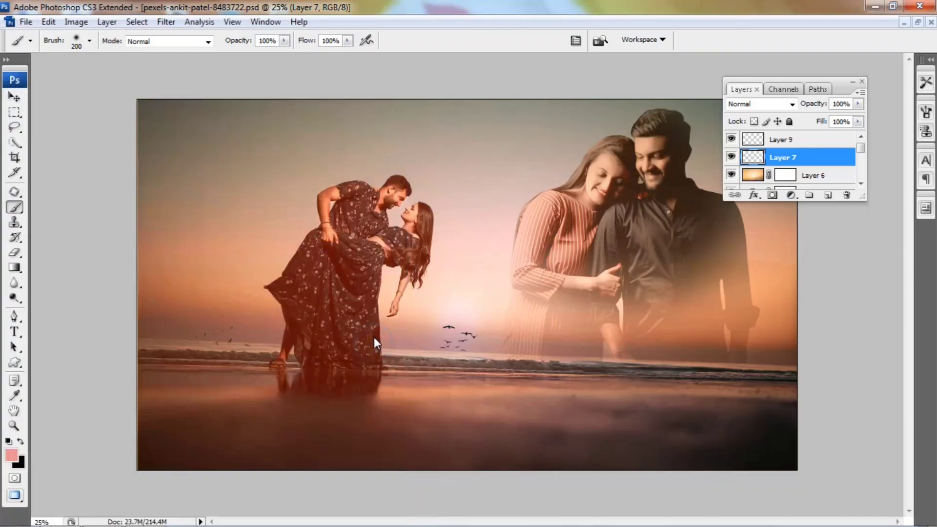
key(ctrl+Tab)
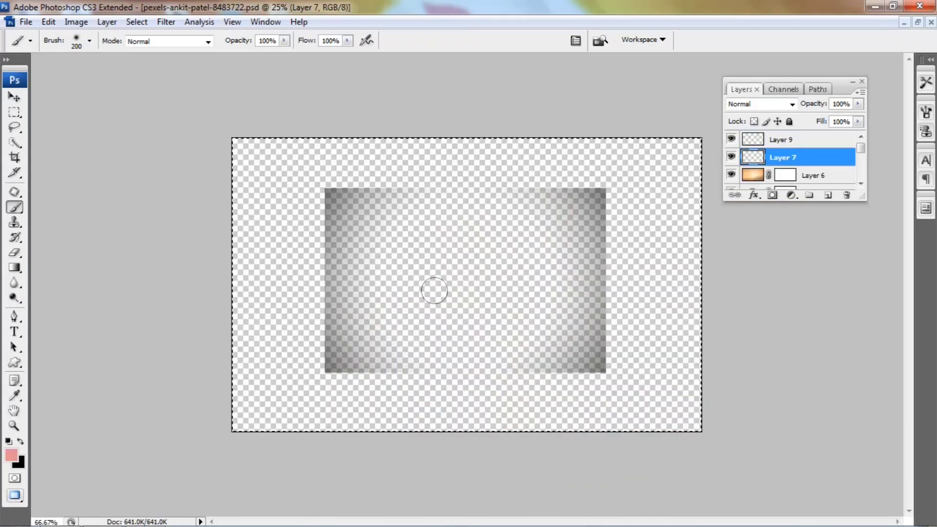
drag(431, 292, 430, 288)
Stretch the Layer 10 vignette to about 634% width and 545% height so it covers the whole canvas.
key(ctrl+t)
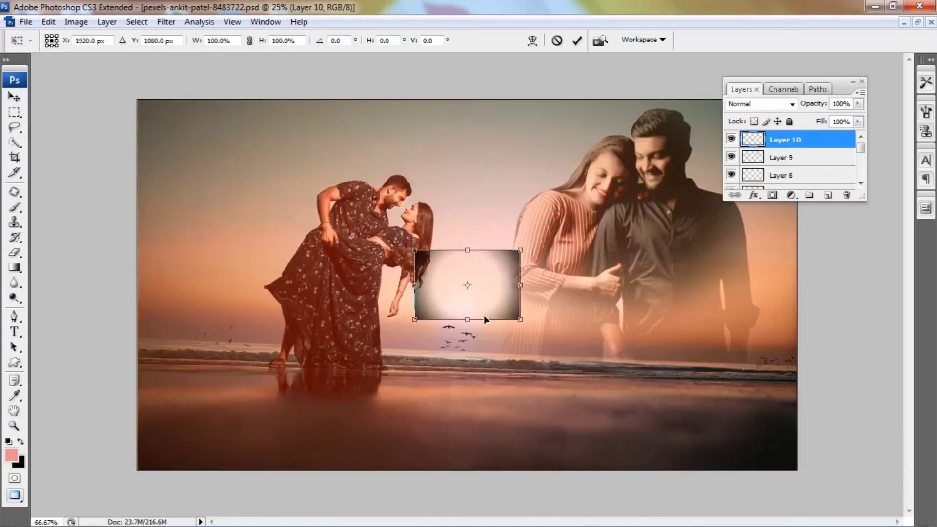
drag(514, 322, 741, 476)
drag(746, 280, 805, 269)
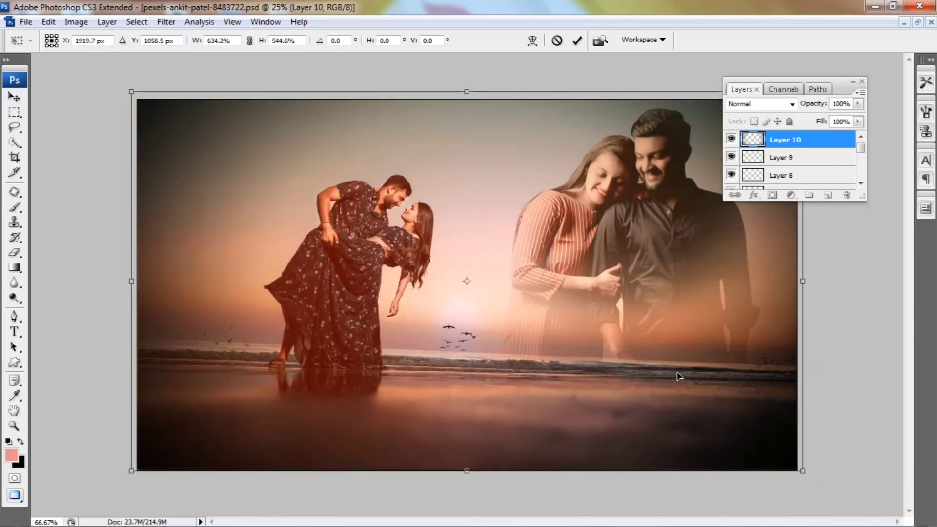
key(Return)
key(b)
Set the Layer 10 vignette to the Multiply blend mode with 75% opacity.
click(771, 93)
click(741, 89)
click(764, 103)
click(739, 160)
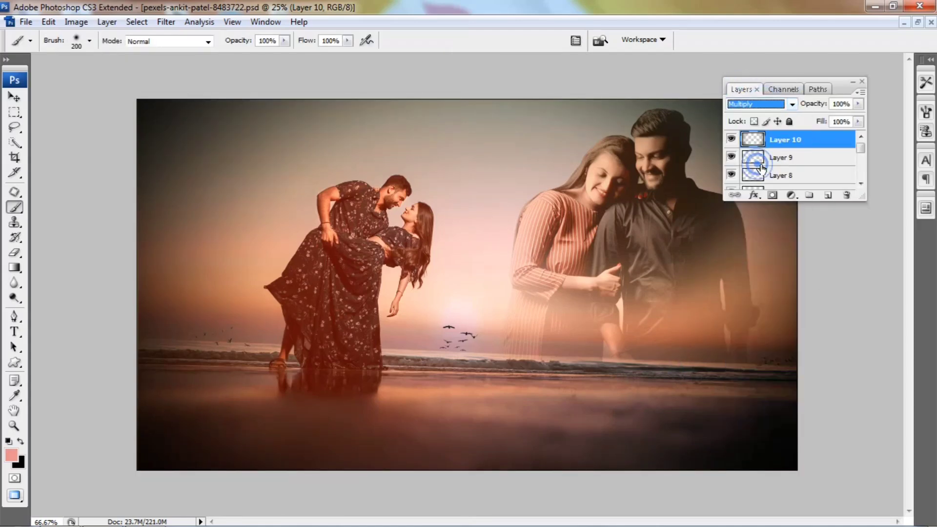
click(857, 104)
drag(856, 119, 842, 116)
click(817, 140)
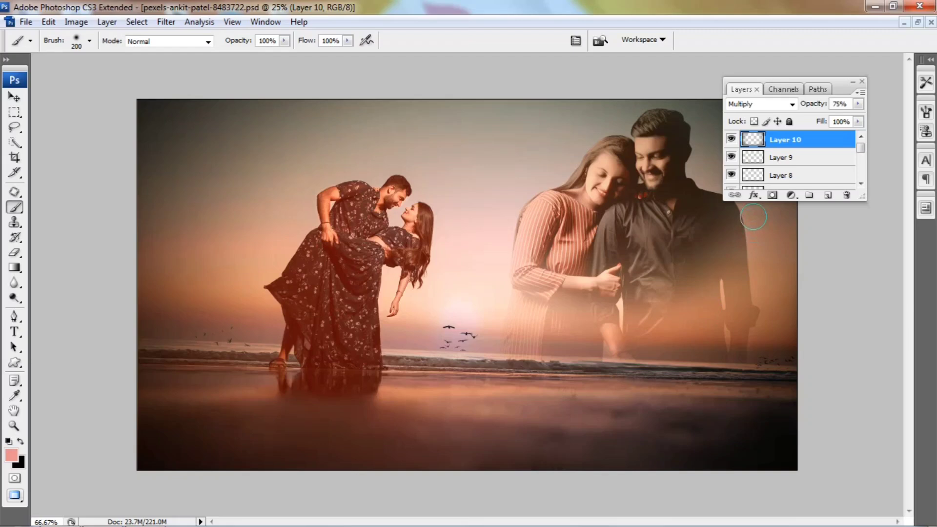
Duplicate the Layer 10 vignette and roughly reshape and reposition the copy over the canvas.
key(ctrl+j)
key(ctrl+t)
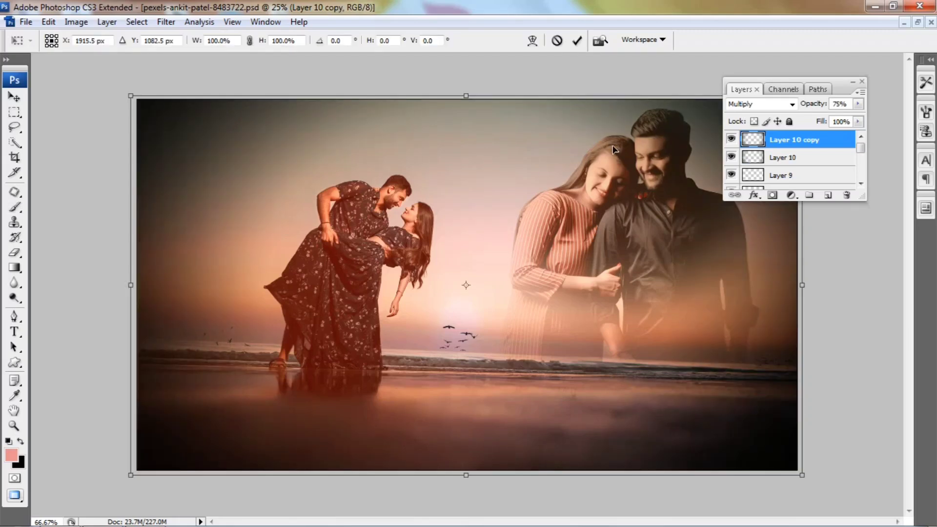
drag(803, 284, 560, 285)
drag(607, 68, 449, 410)
drag(534, 290, 808, 263)
drag(483, 77, 482, 163)
drag(499, 251, 485, 211)
Fit the Layer 10 copy vignette to the canvas edges and set its opacity to 38%.
mouse_move(791, 457)
mouse_down()
mouse_move(802, 455)
mouse_move(796, 469)
mouse_up()
drag(453, 115, 461, 81)
drag(374, 307, 377, 318)
drag(121, 272, 137, 273)
drag(797, 287, 801, 288)
key(Left)
key(Left)
key(Left)
key(Return)
key(b)
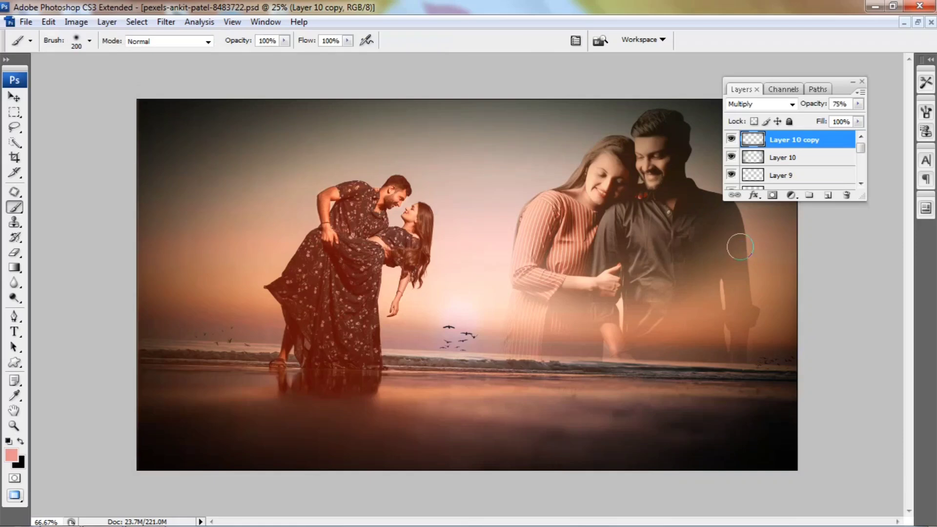
click(857, 104)
drag(841, 117, 816, 130)
Enlarge the original Layer 10 vignette beyond the canvas edges to about 109% width and 134% height.
click(800, 157)
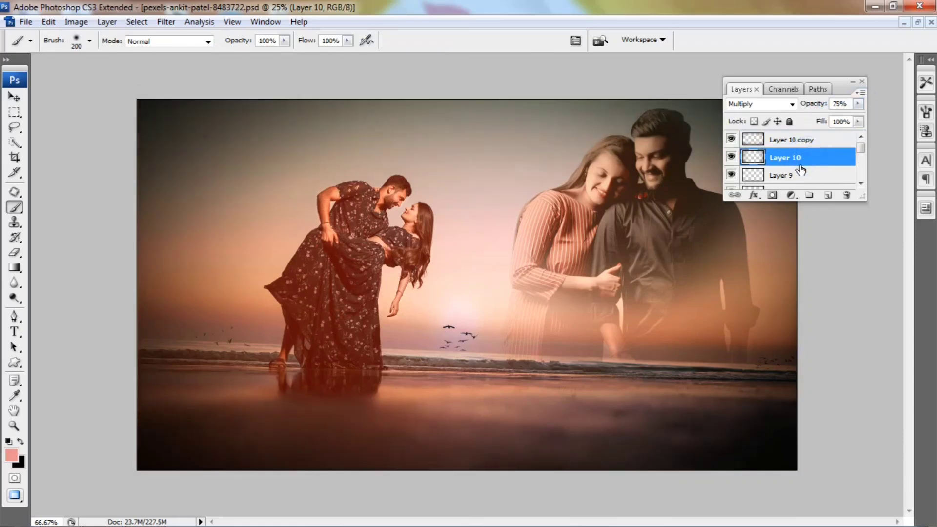
key(ctrl+t)
drag(136, 283, 85, 162)
drag(104, 89, 99, 72)
mouse_move(226, 215)
mouse_down()
mouse_move(221, 180)
mouse_move(225, 197)
mouse_up()
drag(104, 495, 153, 445)
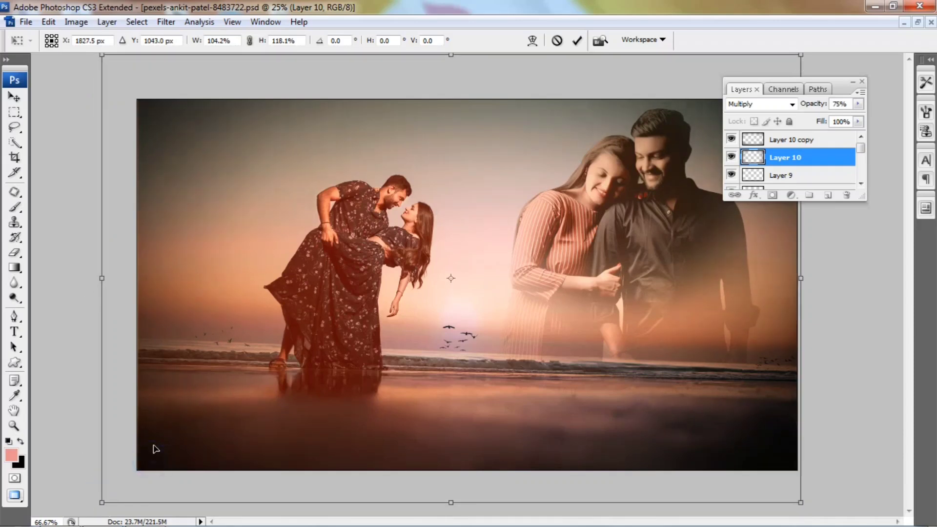
drag(101, 59, 71, 1)
drag(234, 336, 230, 345)
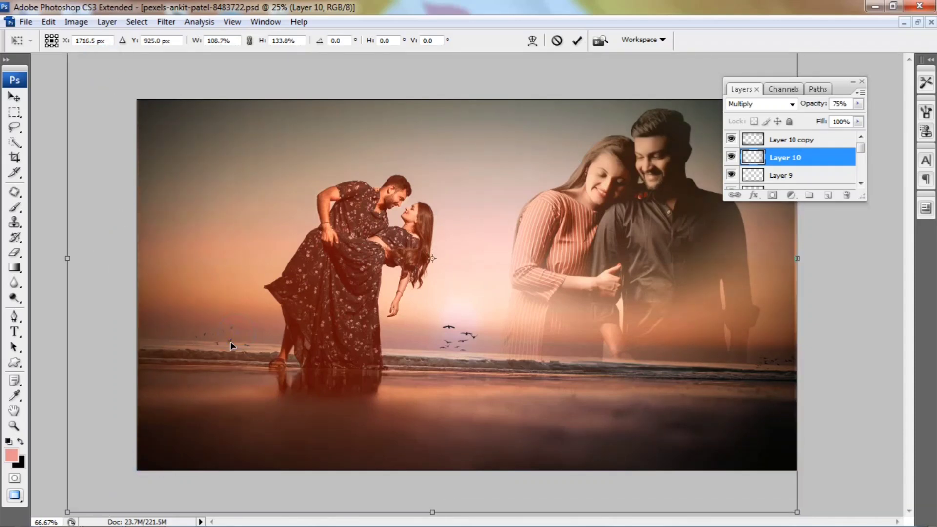
drag(754, 303, 779, 310)
key(Return)
key(b)
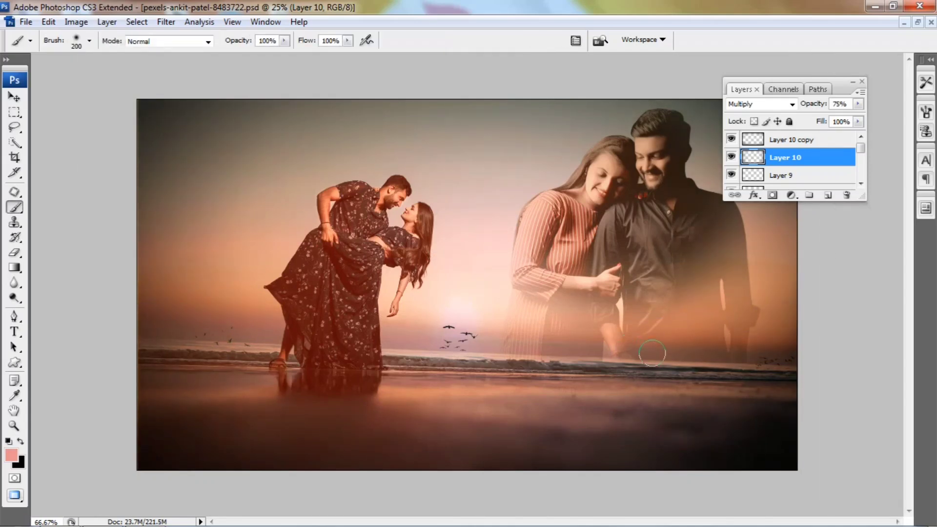
Widen the Layer 10 copy past the canvas's right edge and nudge it slightly down and to the left.
click(780, 142)
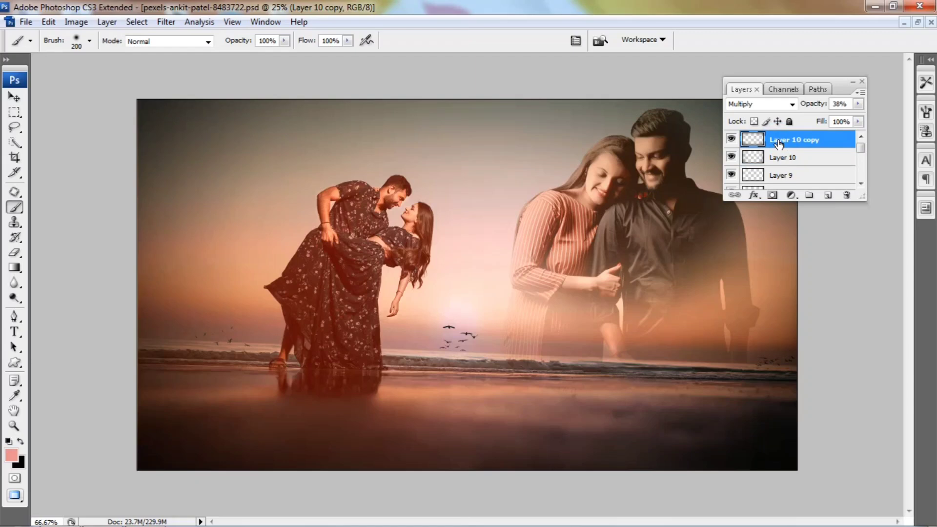
key(ctrl+t)
drag(800, 287, 827, 287)
drag(475, 483, 478, 472)
key(Down)
key(Down)
key(Down)
key(Down)
drag(854, 246, 855, 249)
key(Left)
key(Left)
key(Return)
key(b)
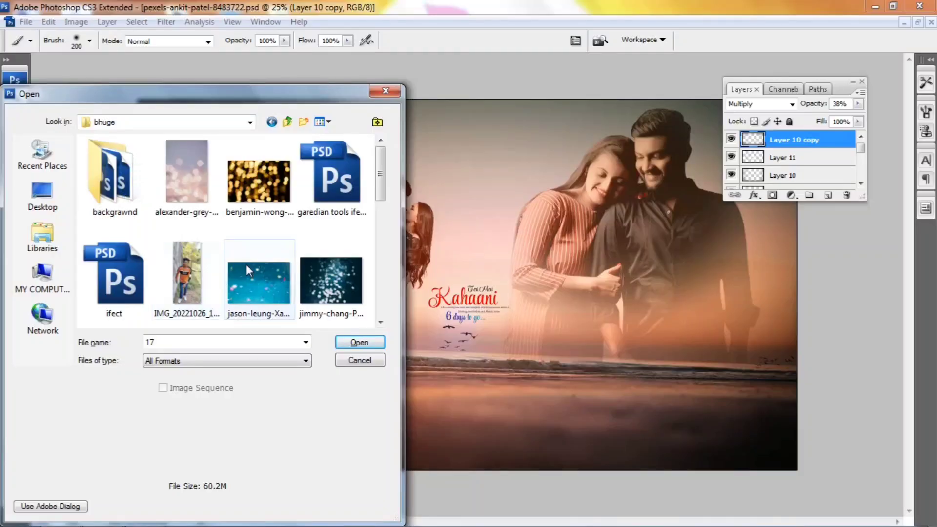
Open ifect.psd from the bhuge folder and copy its orange glow into the composite above the Layer 11 title.
scroll(248, 259, down, 1)
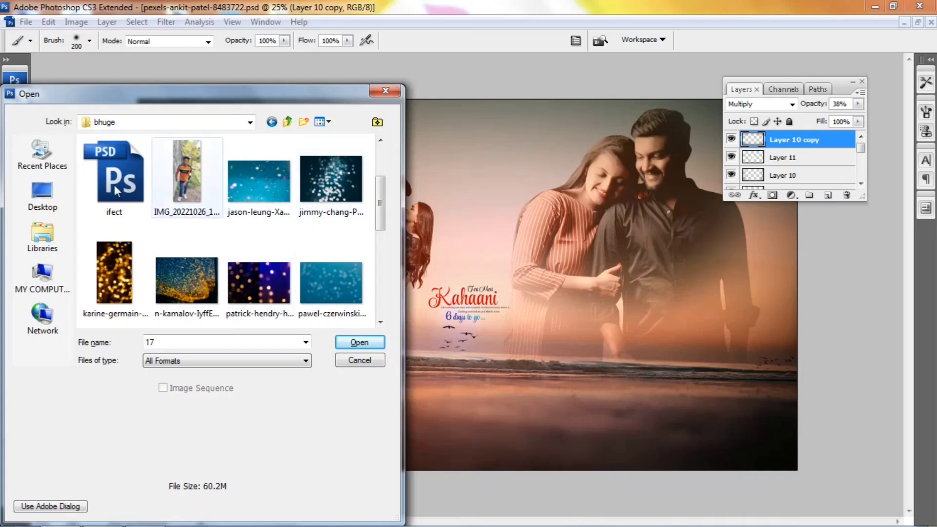
click(86, 182)
scroll(247, 264, down, 3)
click(350, 343)
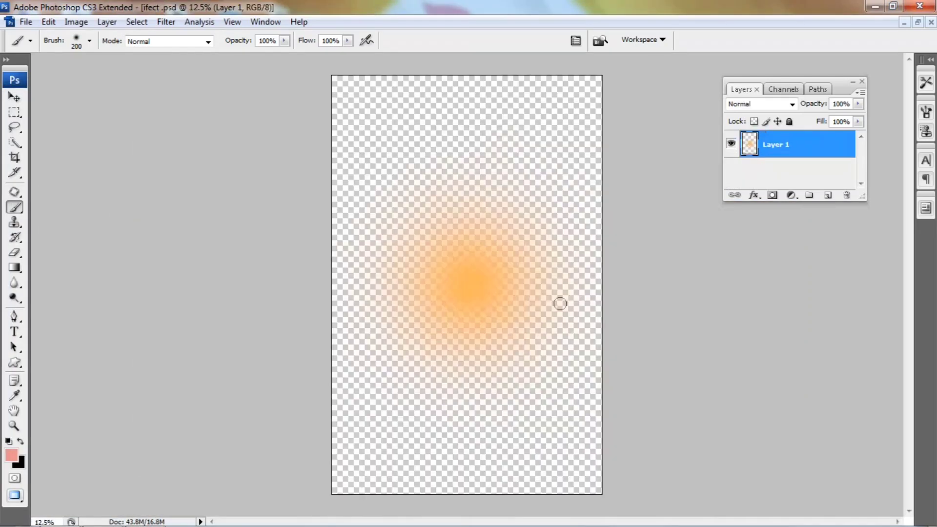
key(ctrl+a)
key(ctrl+c)
key(ctrl+Tab)
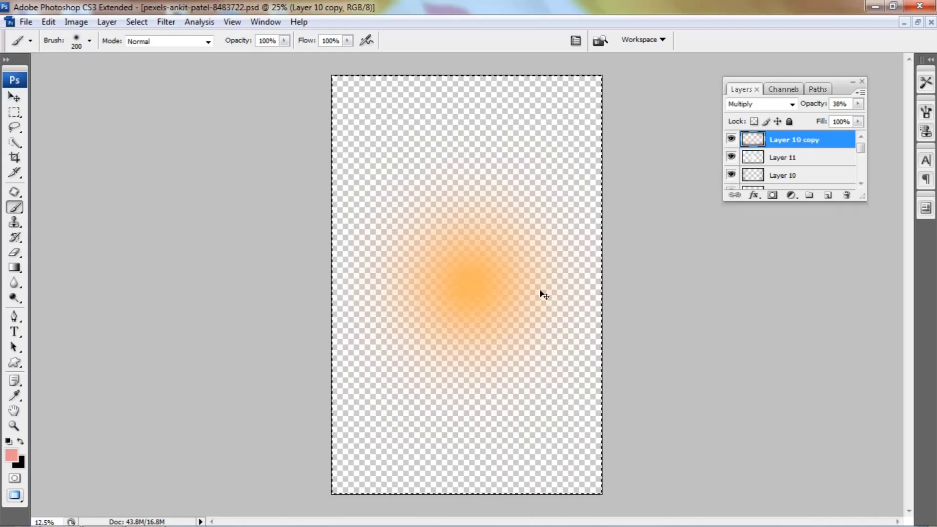
ctrl+click(539, 291)
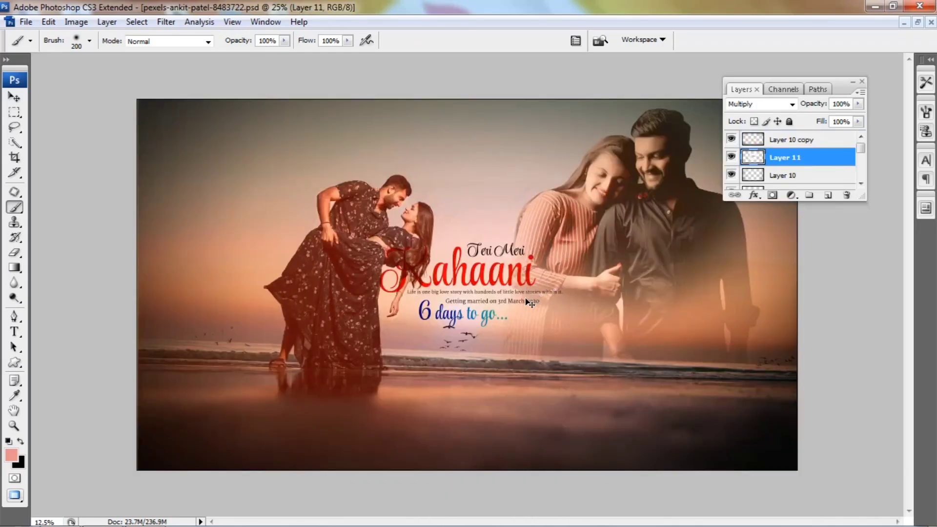
key(ctrl+v)
Move the Layer 12 orange glow over the larger couple and stretch it to 253.1% width.
key(ctrl+t)
drag(481, 435, 701, 181)
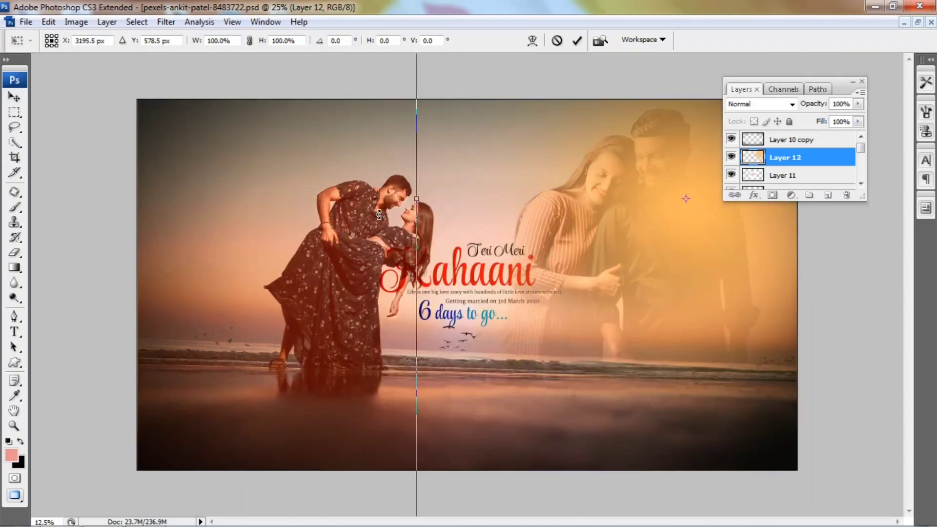
drag(413, 196, 5, 352)
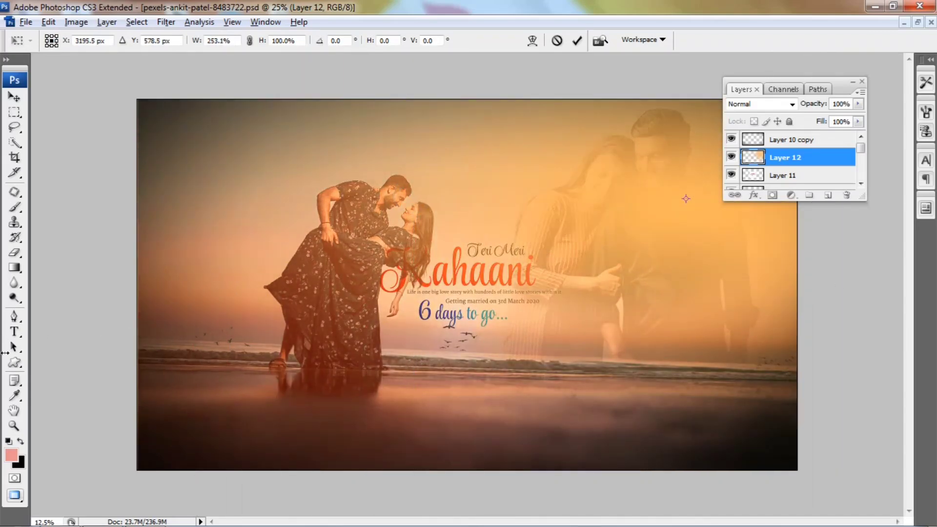
drag(593, 379, 579, 380)
key(b)
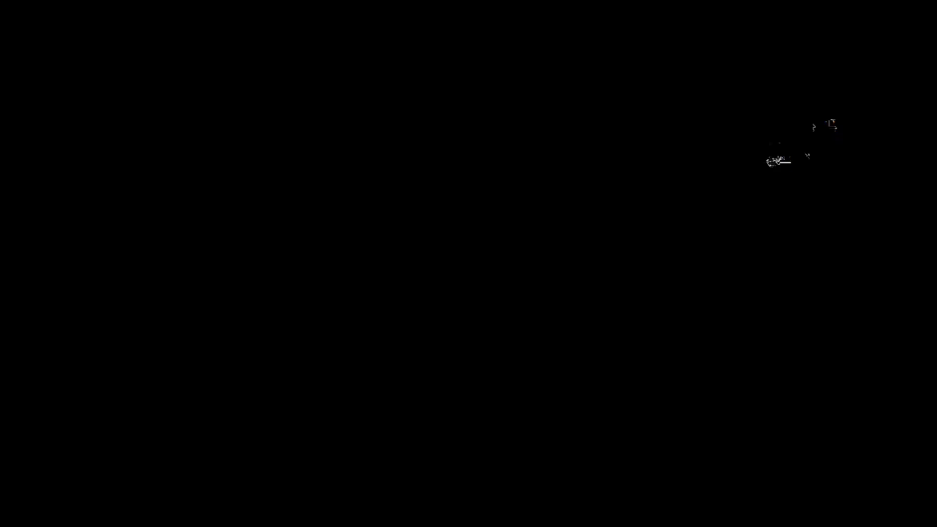
Reorder the Layer 12 glow to sit directly above Layer 2 and clip it to that layer.
drag(802, 155, 781, 139)
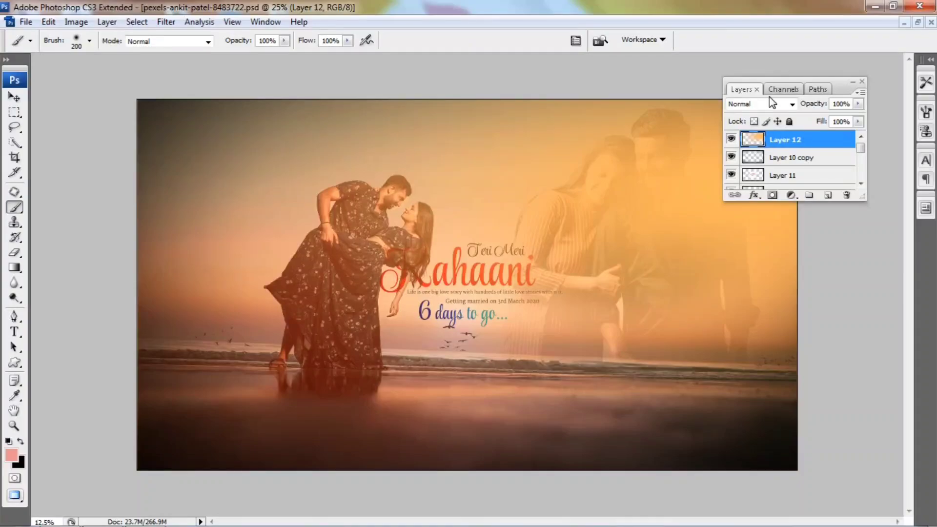
key(ctrl+bracketleft)
key(ctrl+bracketleft)
key(ctrl+bracketleft)
key(ctrl+bracketleft)
key(ctrl+bracketleft)
key(ctrl+bracketleft)
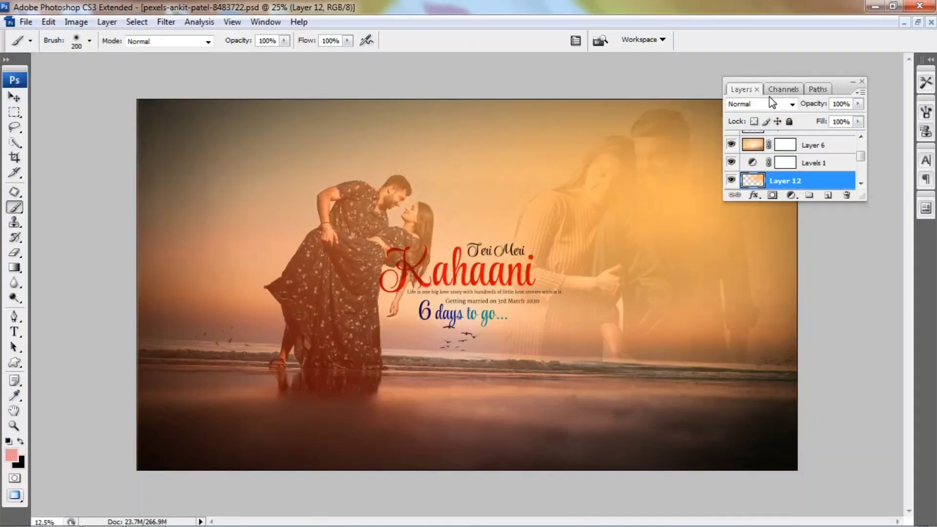
key(ctrl+bracketleft)
key(ctrl+bracketleft)
key(ctrl+bracketleft)
key(ctrl+bracketleft)
key(ctrl+bracketleft)
key(ctrl+bracketleft)
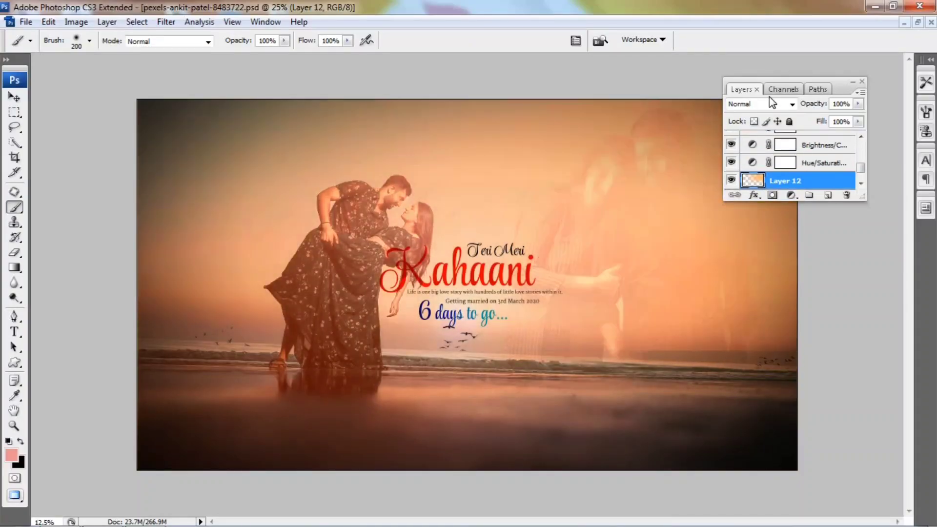
key(ctrl+bracketright)
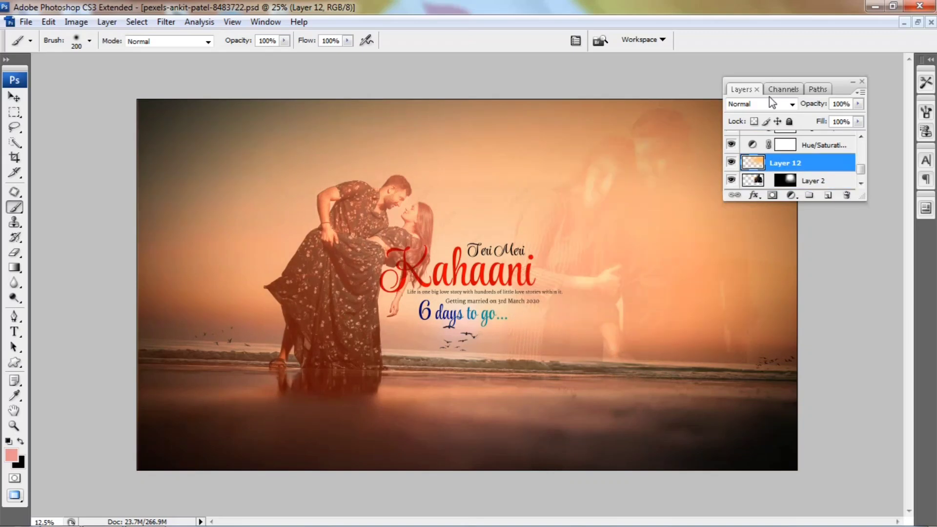
key(ctrl+alt+g)
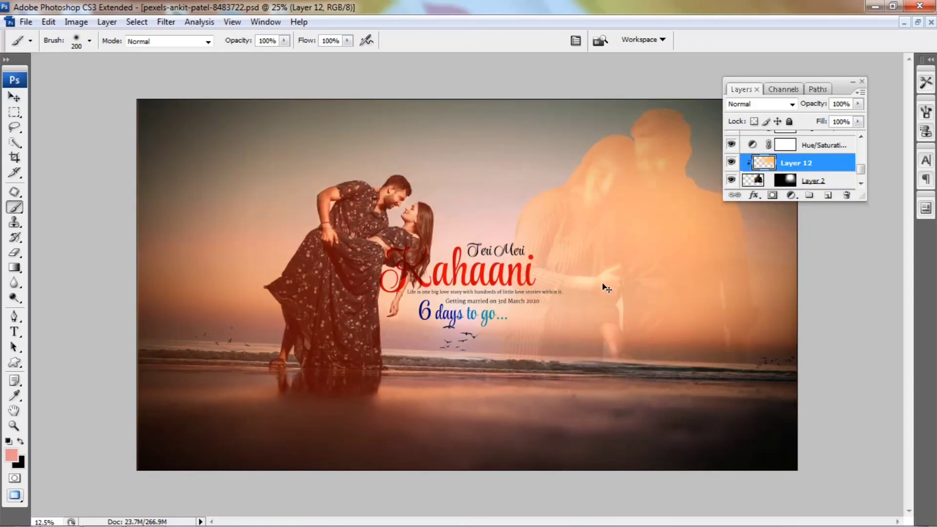
Show the rulers, shrink the clipped Layer 12 glow to 70.7% height and centre it between the two couples.
key(ctrl+r)
key(ctrl+t)
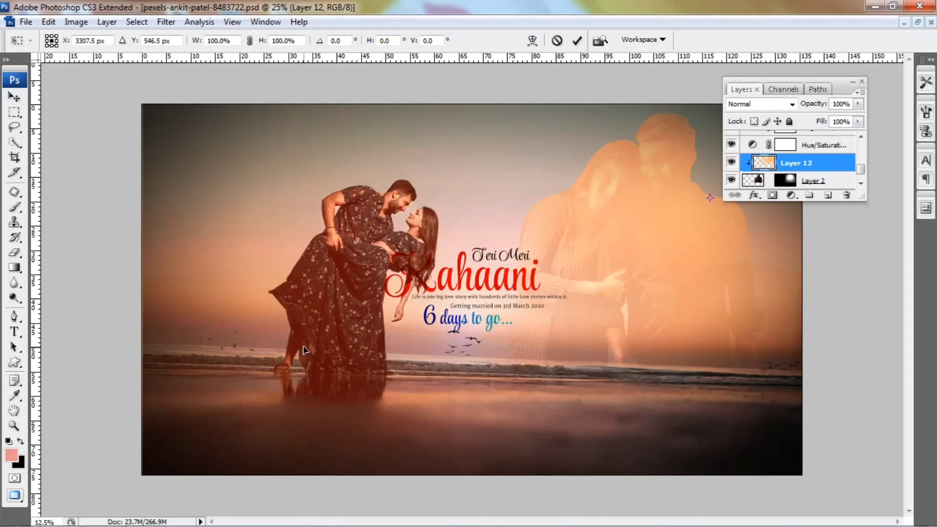
key(ctrl+minus)
drag(249, 420, 481, 303)
drag(533, 250, 558, 267)
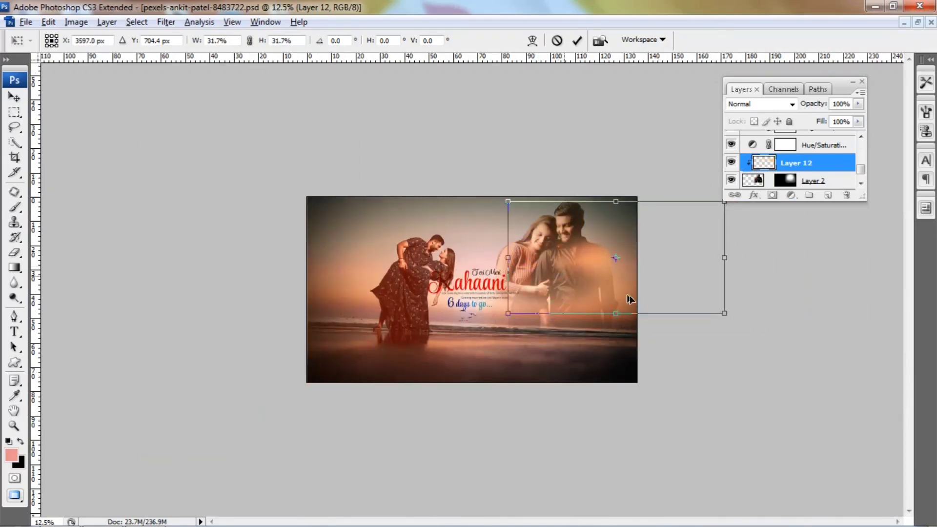
drag(617, 328, 618, 374)
drag(601, 294, 473, 311)
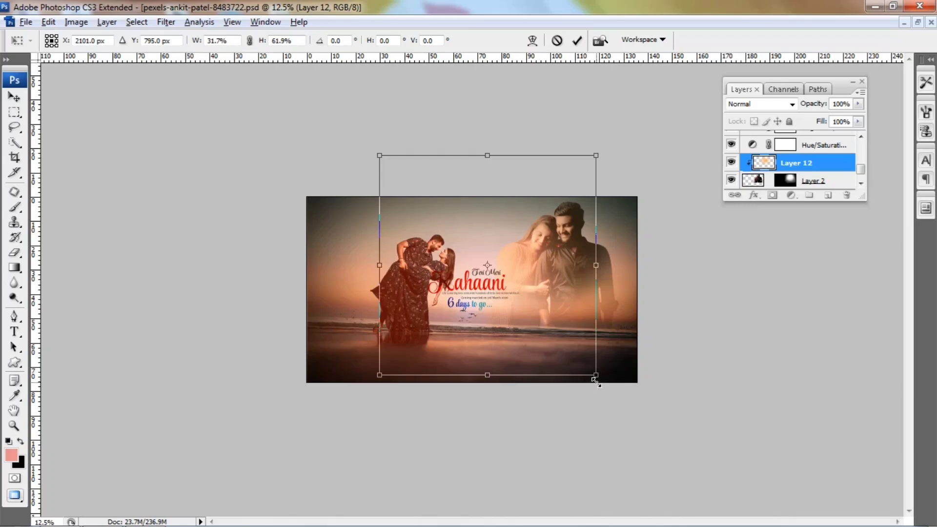
drag(595, 381, 616, 386)
mouse_move(564, 330)
mouse_down()
mouse_move(554, 337)
mouse_move(567, 336)
mouse_up()
key(Return)
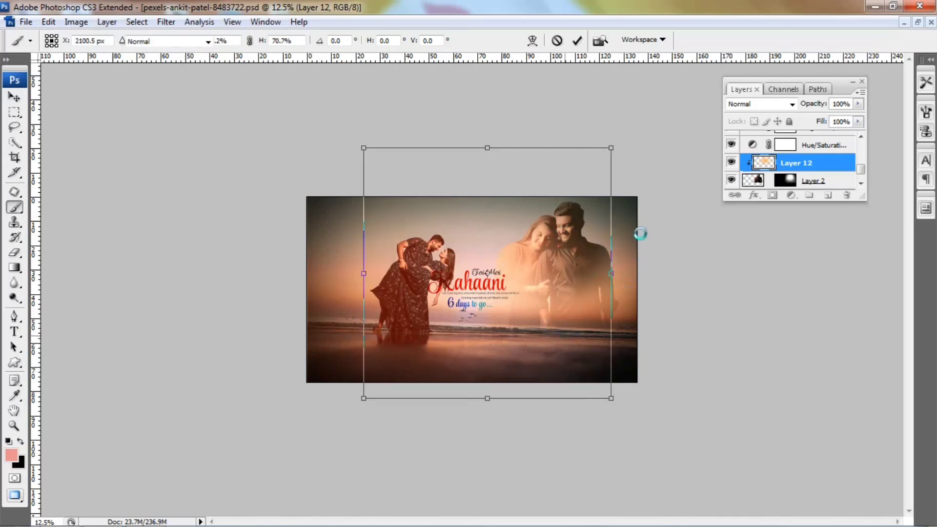
Lower the opacity of the clipped Layer 12 glow over the larger couple.
key(ctrl+plus)
key(ctrl+plus)
key(ctrl+plus)
click(857, 104)
drag(858, 111, 828, 123)
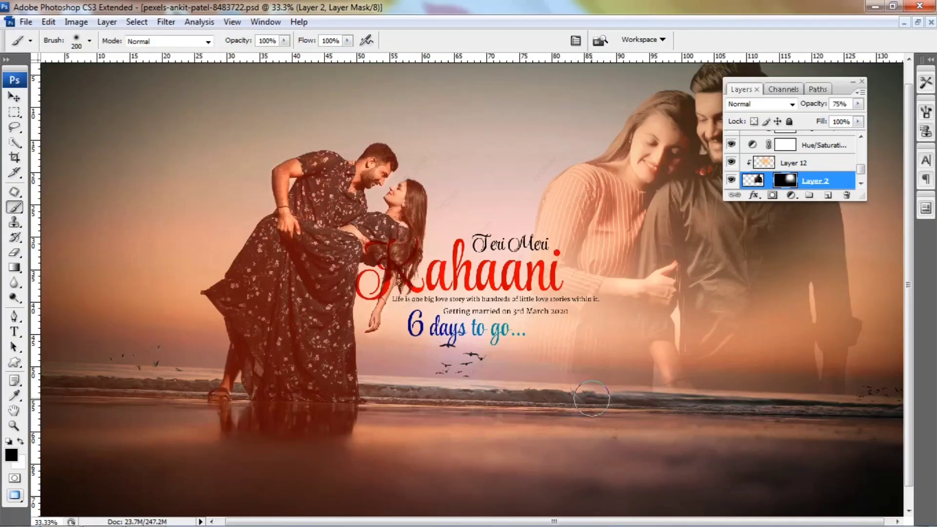
Paint black on the Layer 2 mask with 200 and 700 px brushes to fade the larger couple's lower edge into the sea.
mouse_move(586, 349)
mouse_down()
mouse_move(666, 369)
mouse_move(800, 375)
mouse_up()
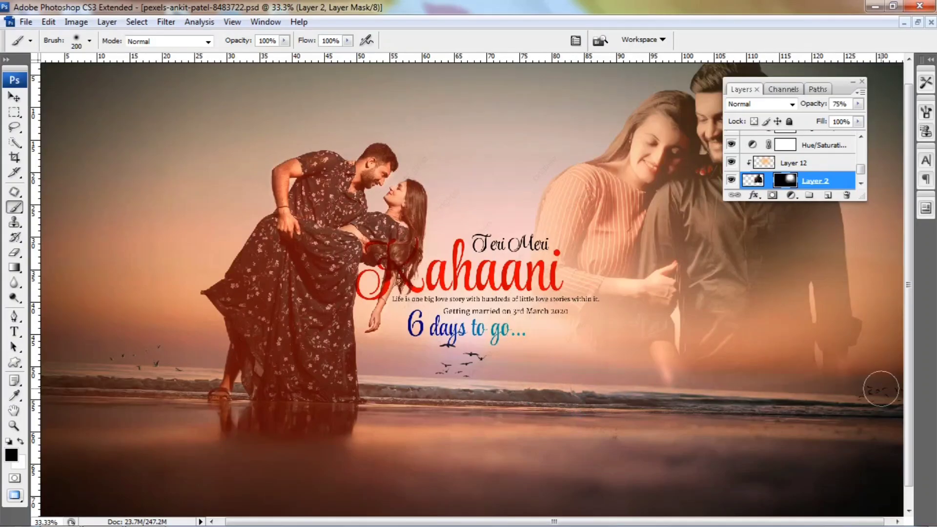
key(])
key(])
key(])
key(])
key(])
mouse_move(765, 419)
mouse_down()
mouse_move(839, 408)
mouse_move(640, 399)
mouse_move(528, 416)
mouse_move(557, 445)
mouse_move(508, 483)
mouse_move(466, 438)
mouse_move(806, 434)
mouse_move(629, 325)
mouse_move(694, 444)
mouse_up()
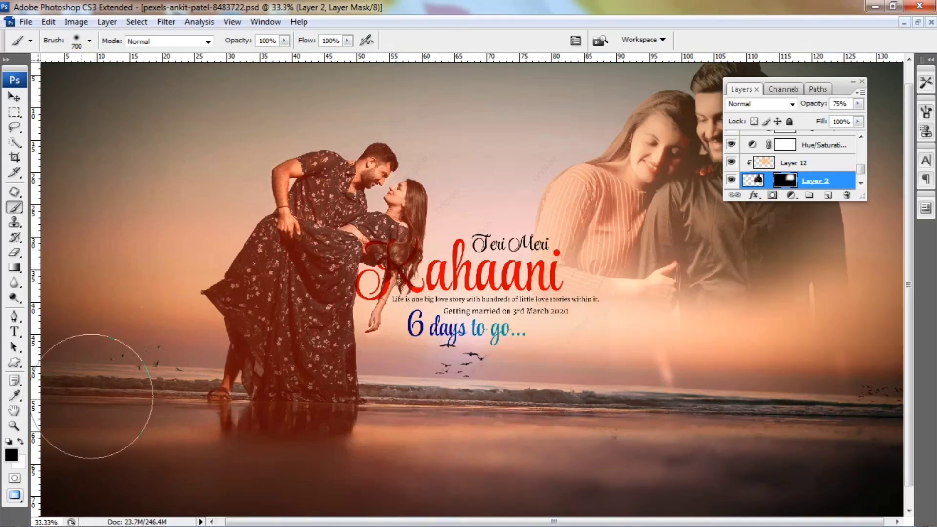
Restore the larger couple's arms and torsos with white on the Layer 2 mask and soften the lower edge again with black.
click(20, 440)
mouse_move(634, 254)
mouse_down()
mouse_move(590, 262)
mouse_move(683, 292)
mouse_up()
drag(825, 287, 769, 268)
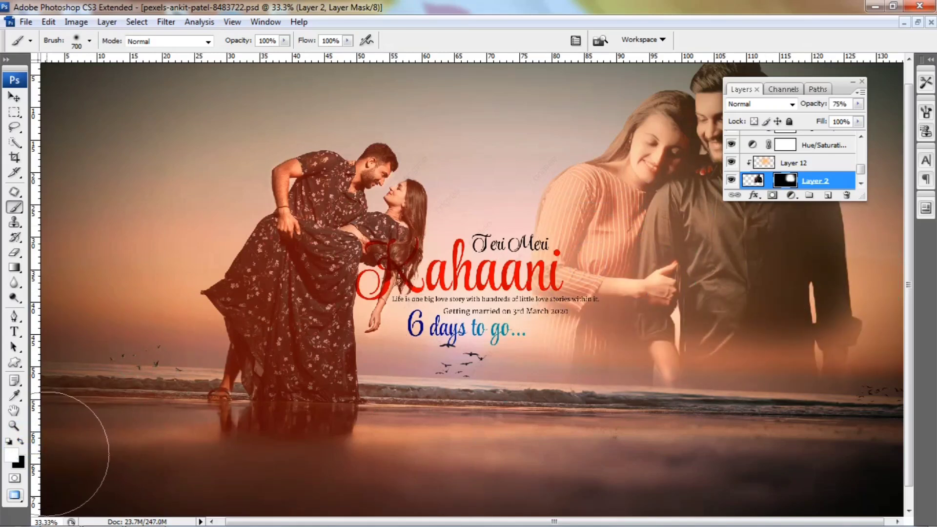
click(21, 440)
mouse_move(477, 360)
mouse_down()
mouse_move(522, 418)
mouse_move(711, 435)
mouse_move(454, 427)
mouse_up()
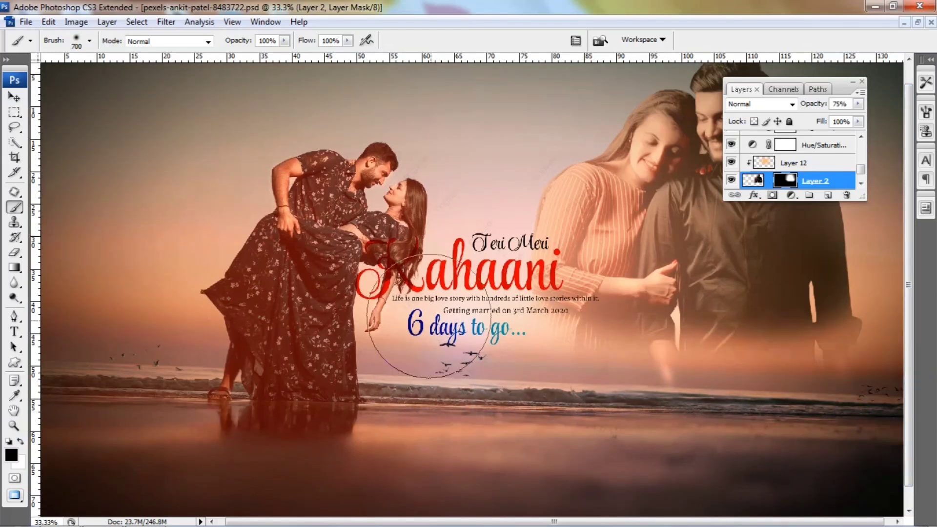
Add a Multiply drop shadow to Layer 2 with 44% opacity, 174° angle, 15 px distance, 5% spread and 5 px size.
key(ctrl+minus)
right_click(752, 180)
click(780, 210)
click(627, 403)
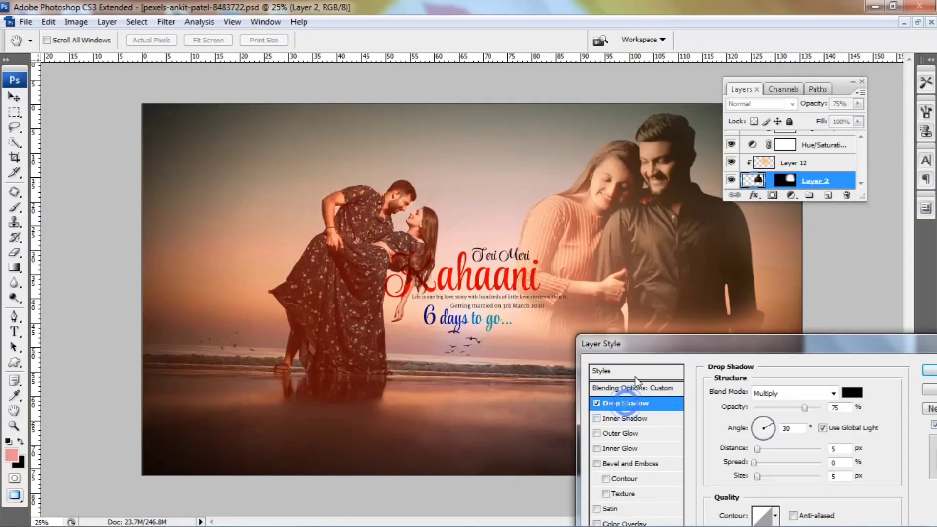
drag(758, 448, 763, 476)
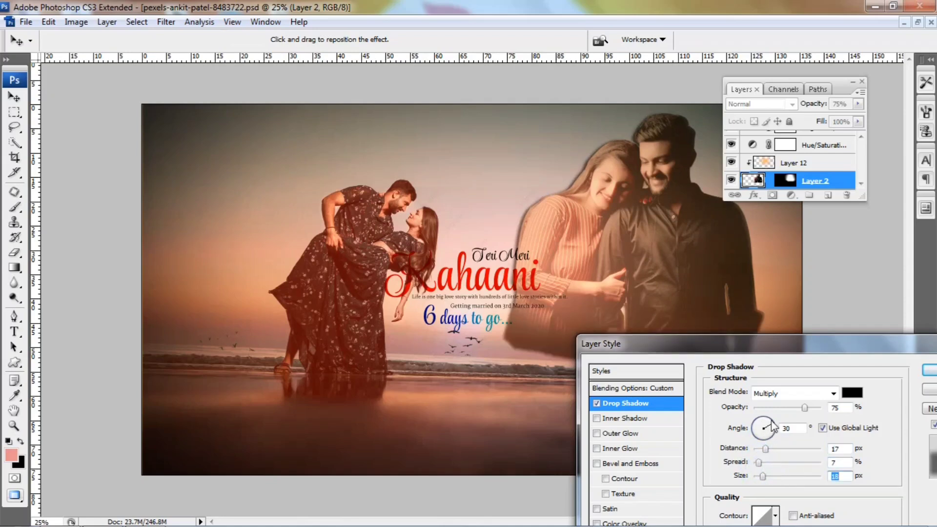
drag(765, 434, 753, 427)
drag(760, 476, 763, 450)
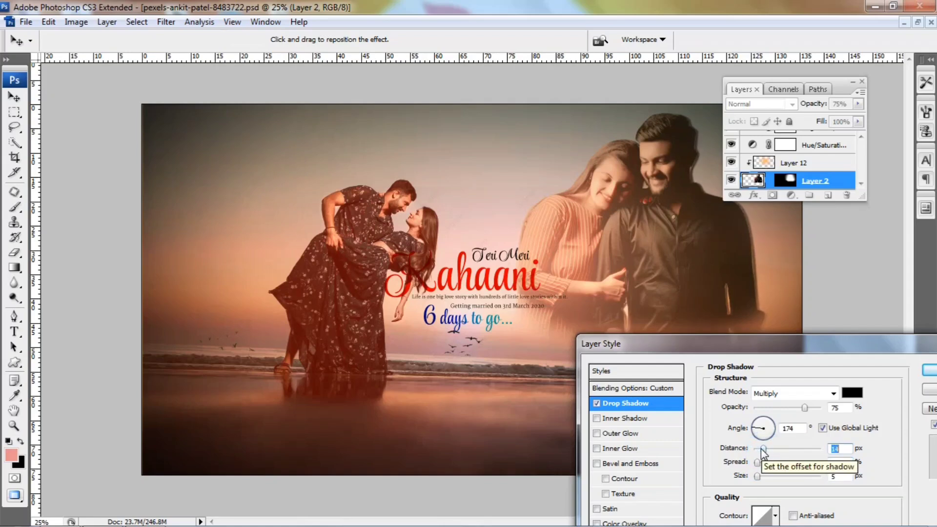
click(784, 407)
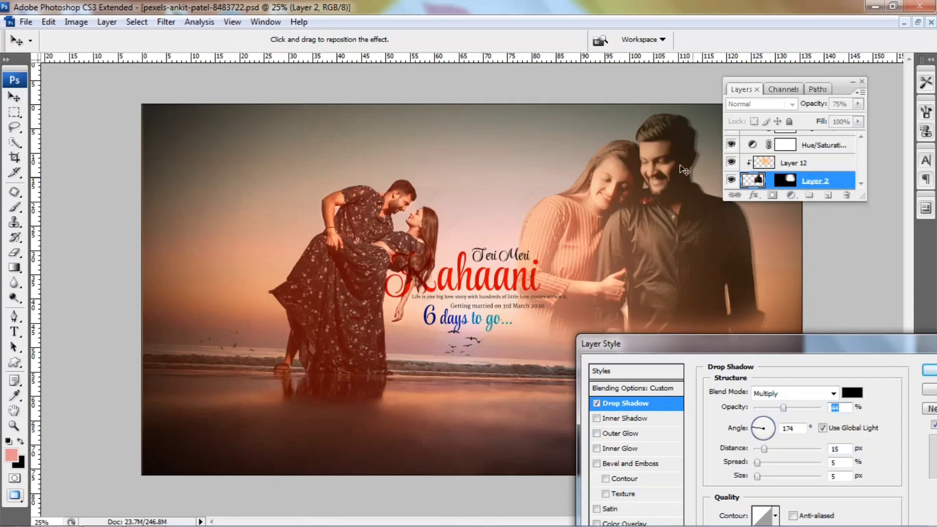
click(851, 392)
drag(577, 98, 597, 390)
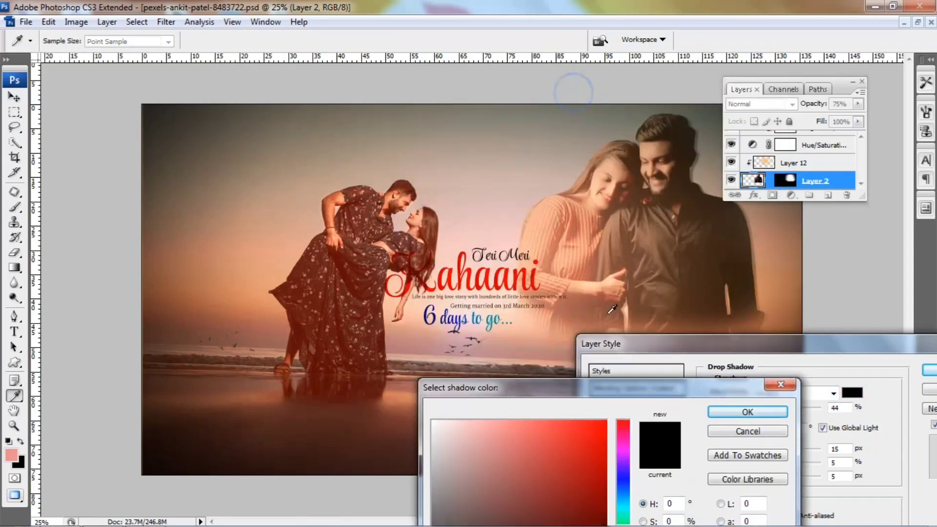
click(598, 195)
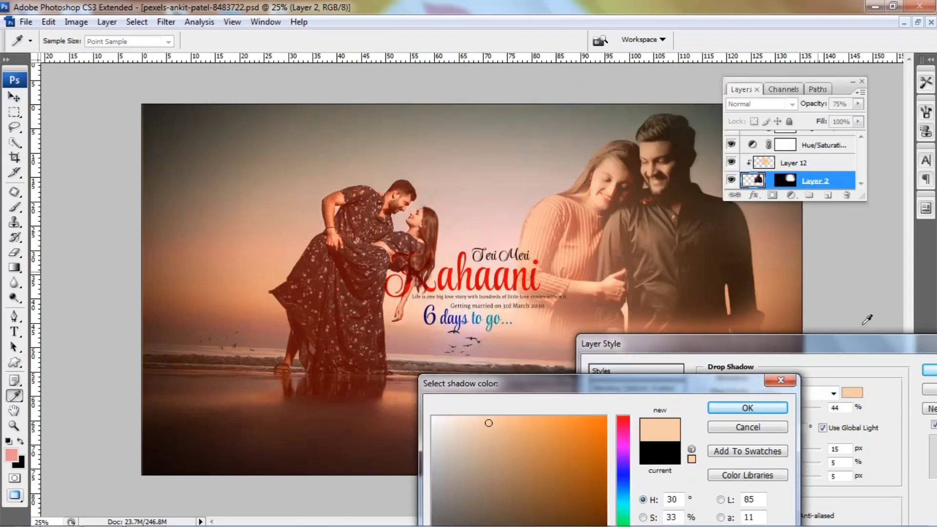
click(765, 428)
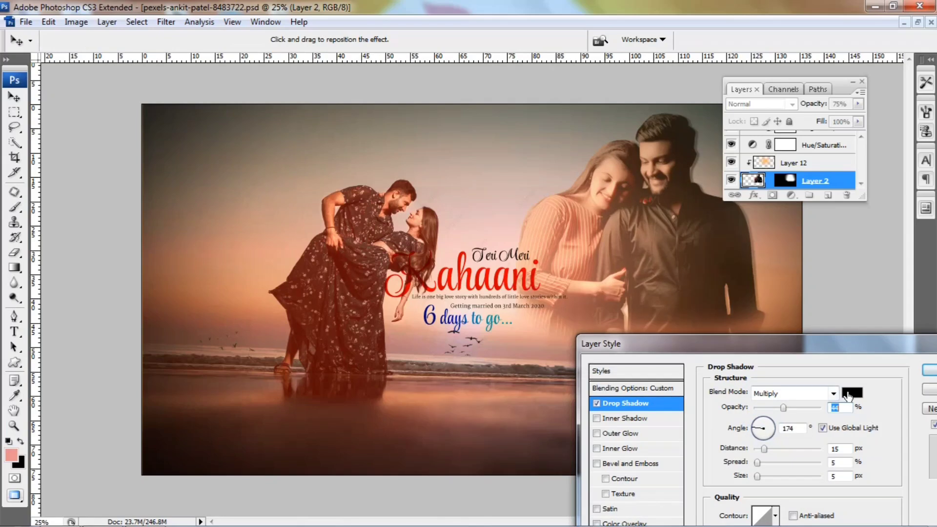
Keep black (000000) as the shadow colour and apply the drop shadow to Layer 2.
click(854, 395)
drag(626, 385, 624, 272)
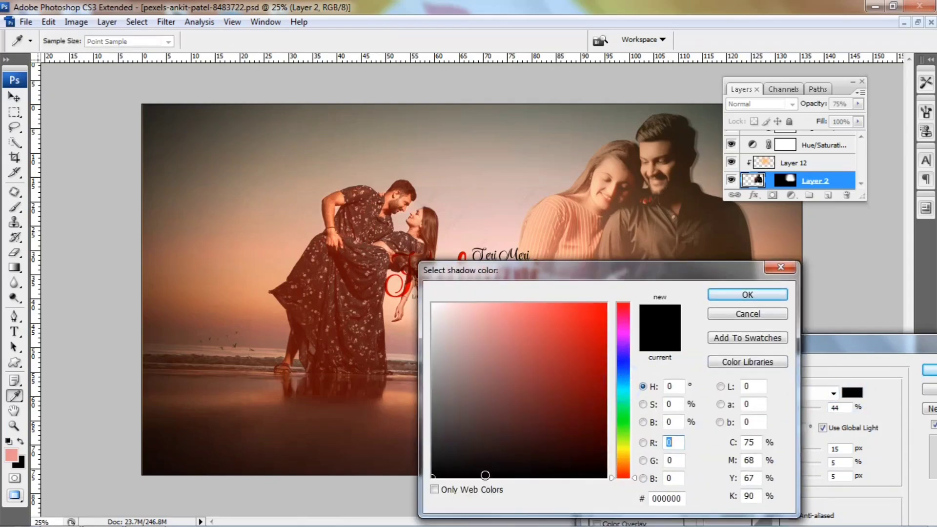
click(736, 293)
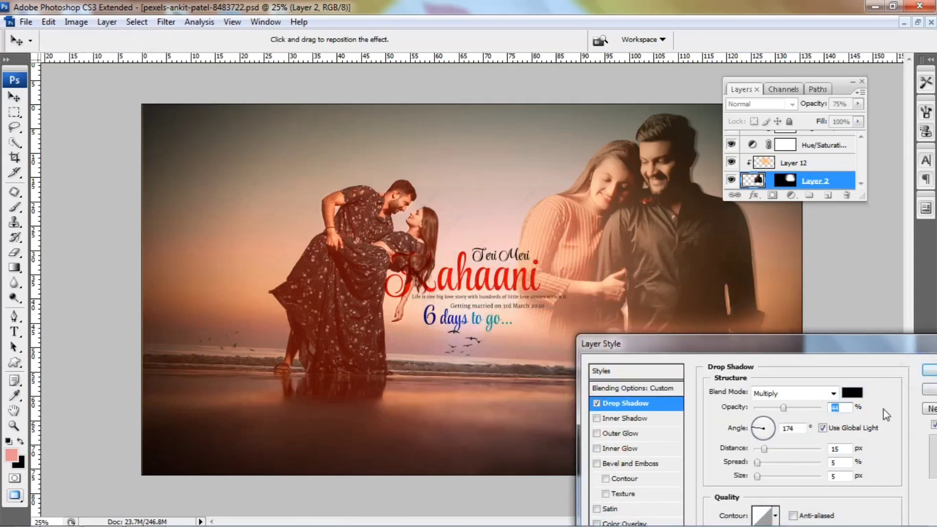
click(927, 371)
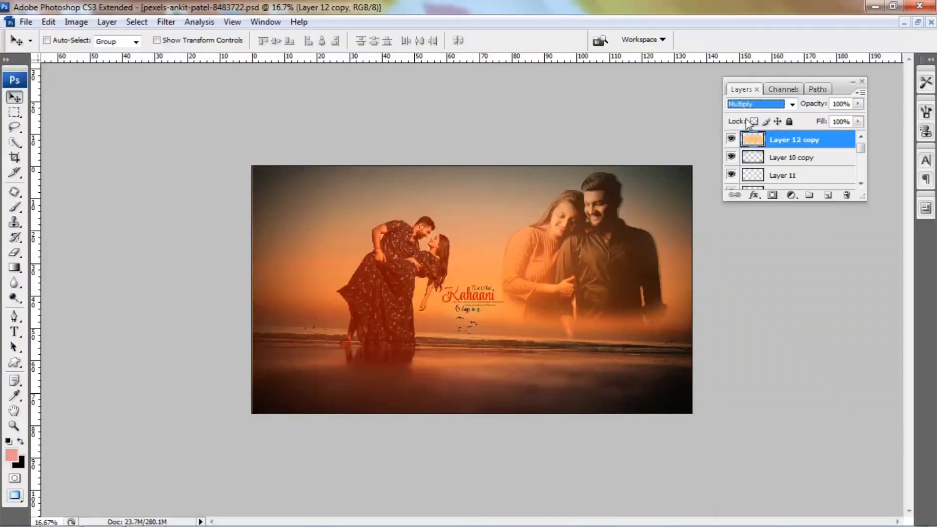
Set the Layer 12 copy glow to 25% opacity with the Color Burn blend mode.
drag(857, 104, 805, 124)
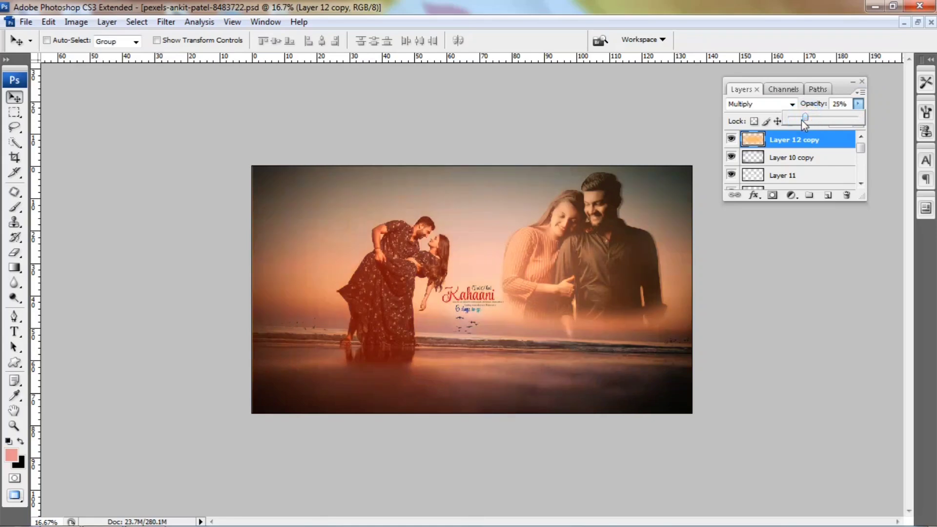
click(755, 105)
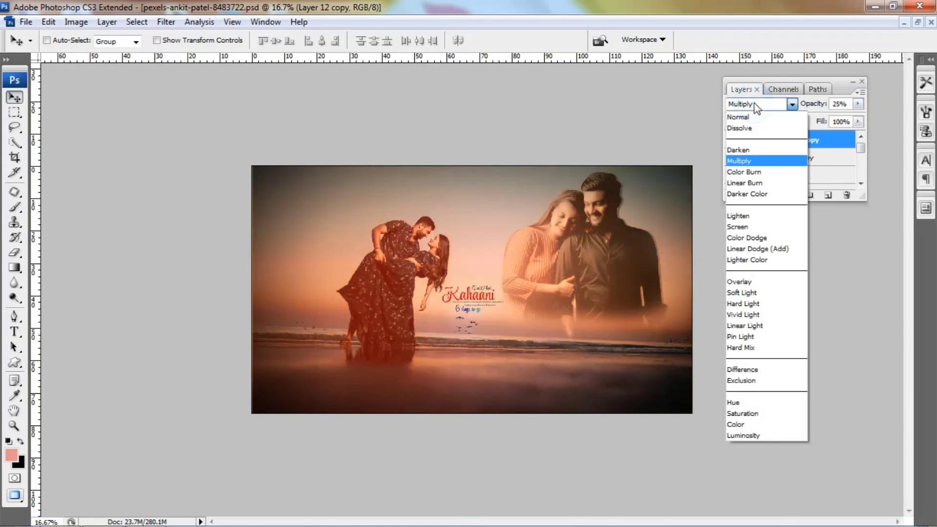
click(754, 103)
key(Down)
key(Down)
key(Up)
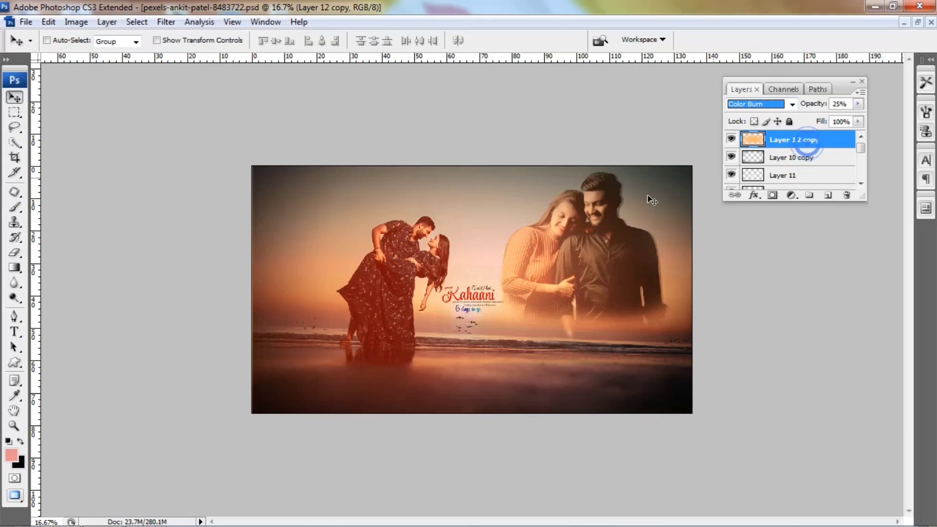
key(ctrl+plus)
key(ctrl+plus)
key(ctrl+plus)
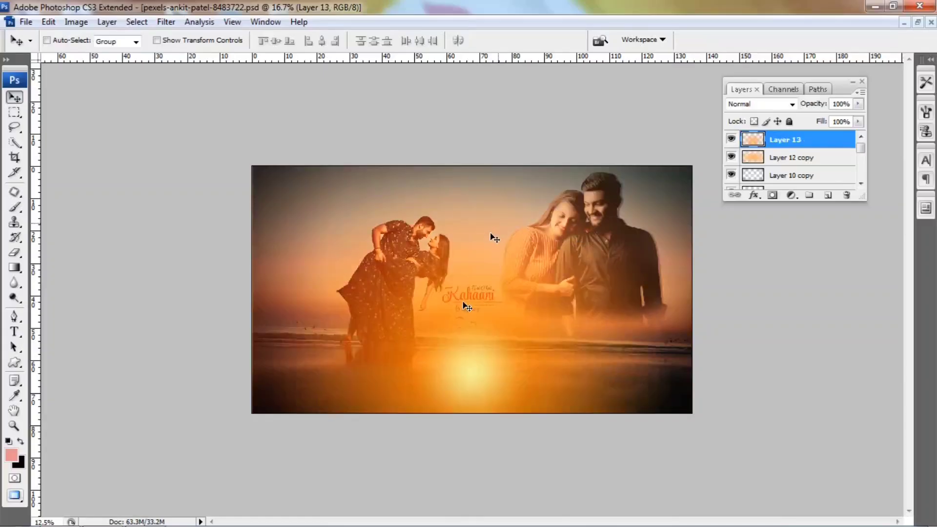
Move the Layer 13 orange glow over the larger couple's man and resize it to sit around his shoulder.
drag(480, 307, 645, 205)
key(ctrl+t)
drag(422, 470, 489, 402)
key(Return)
drag(628, 300, 644, 271)
Lower the Layer 13 glow through the stack to directly above Layer 1, behind the larger couple, and clip it to that layer.
key(ctrl+bracketleft)
key(ctrl+bracketleft)
key(ctrl+bracketleft)
key(ctrl+bracketleft)
key(ctrl+bracketleft)
key(ctrl+bracketleft)
key(ctrl+bracketleft)
key(ctrl+bracketleft)
key(ctrl+bracketleft)
key(ctrl+bracketleft)
key(ctrl+bracketleft)
key(ctrl+bracketleft)
key(ctrl+bracketleft)
key(ctrl+bracketleft)
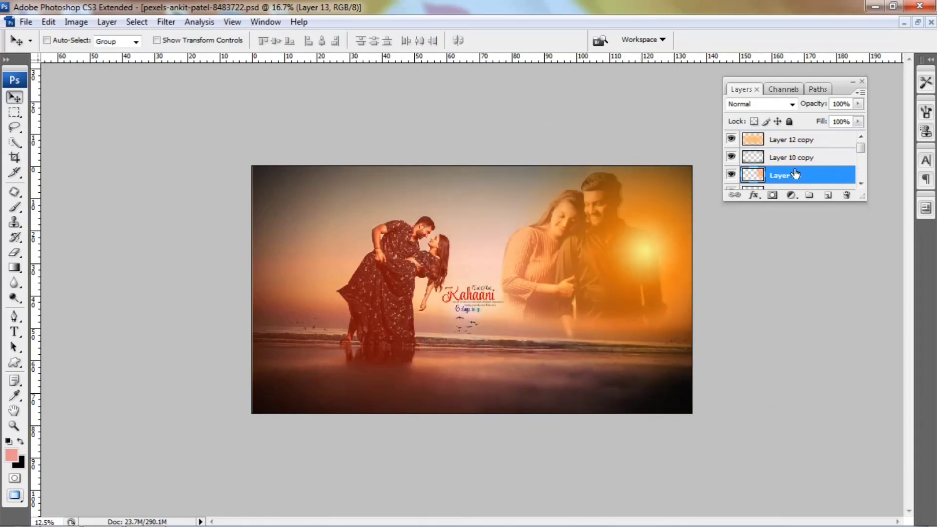
key(ctrl+bracketleft)
key(ctrl+bracketleft)
key(ctrl+bracketleft)
key(ctrl+bracketleft)
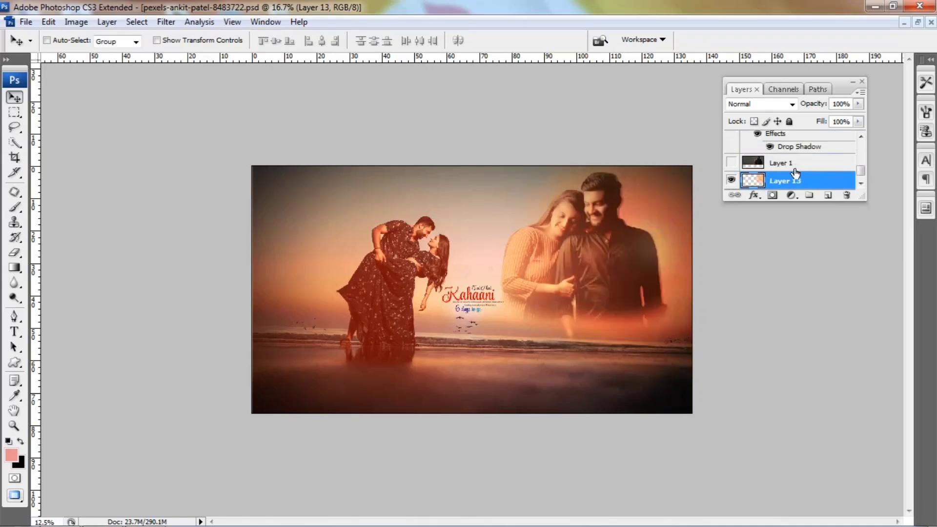
key(ctrl+bracketright)
key(ctrl+alt+g)
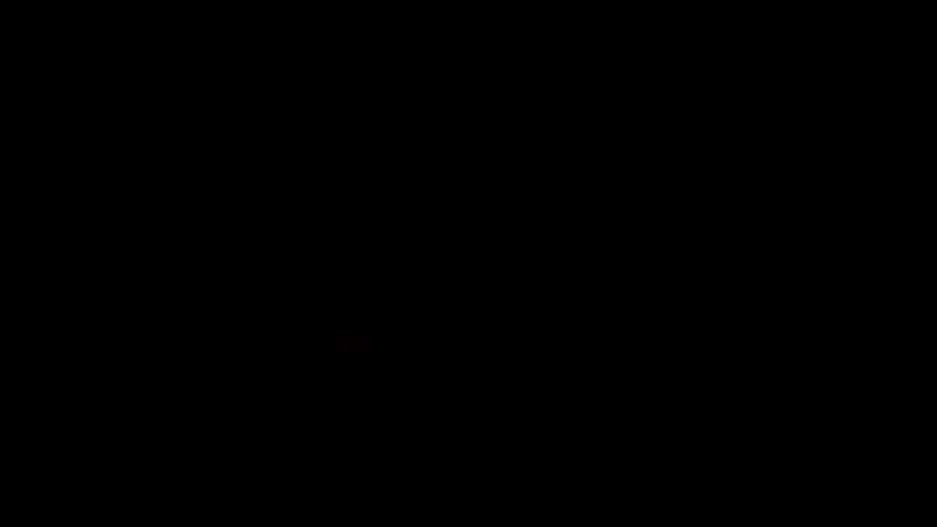
Open the ISHQ WALA LOVE title image "images (3)" from the Downloads folder.
scroll(316, 180, up, 1)
scroll(317, 183, down, 3)
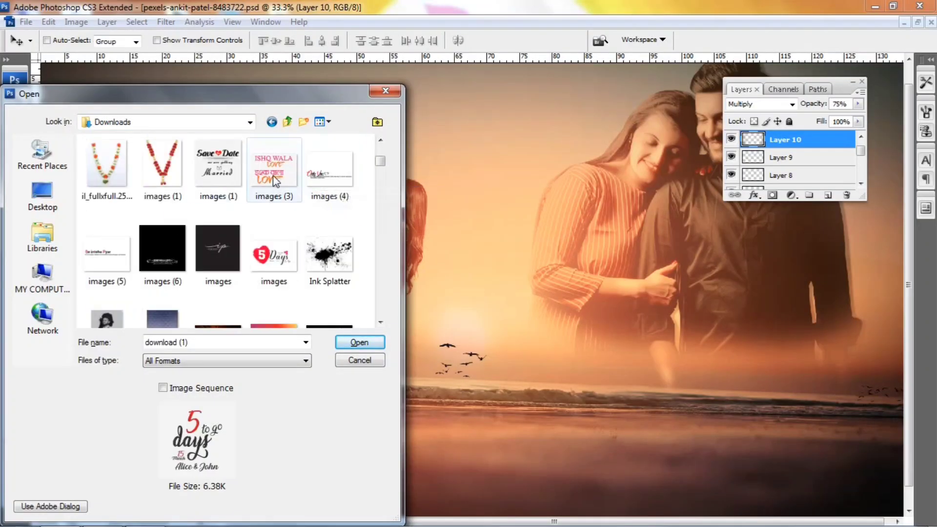
click(267, 200)
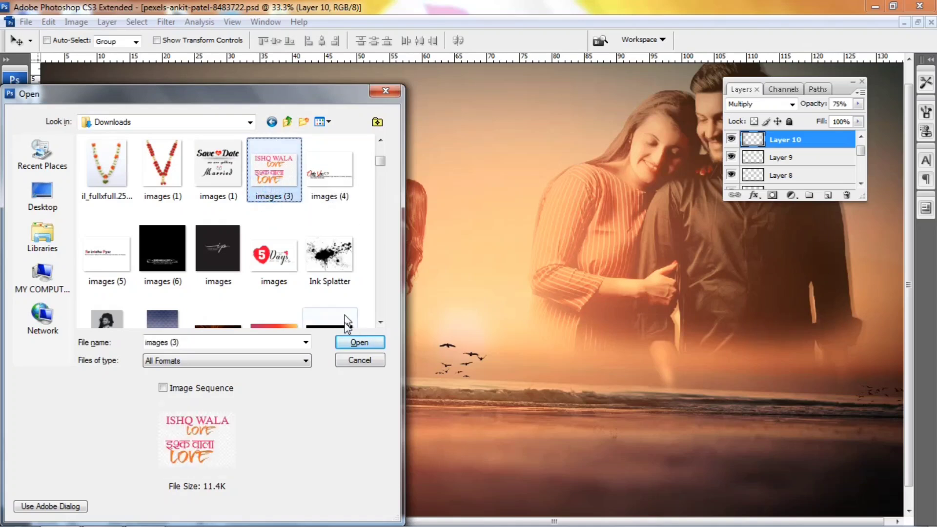
click(378, 342)
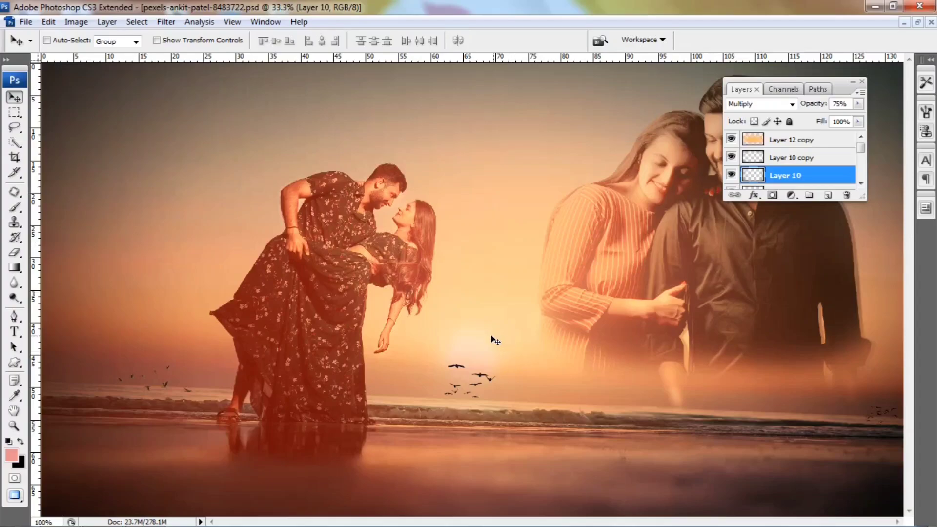
Paste the ISHQ WALA LOVE title into the composite and position it between the two couples, just above the birds.
key(ctrl+v)
key(ctrl+t)
drag(501, 314, 514, 336)
key(Return)
Set the pasted title layer's blend mode to Darken to drop its checkered white background.
click(751, 105)
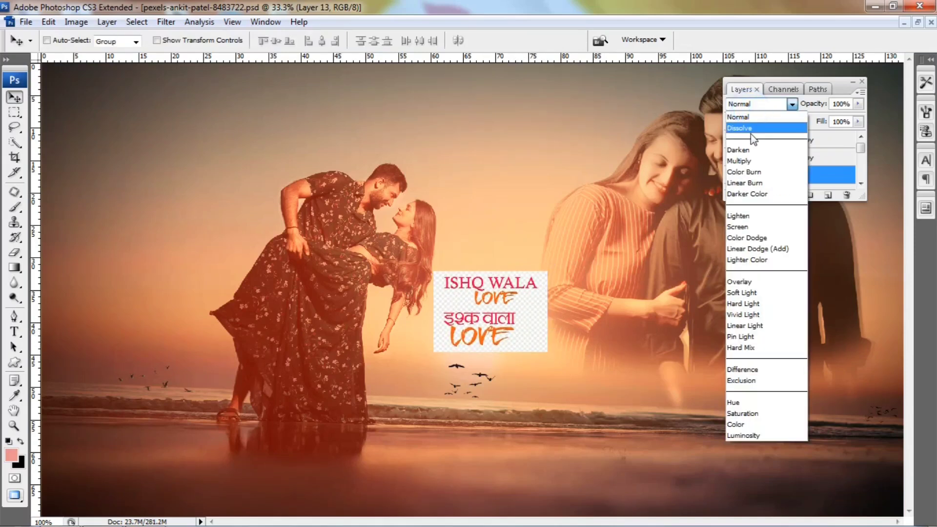
click(747, 133)
key(Down)
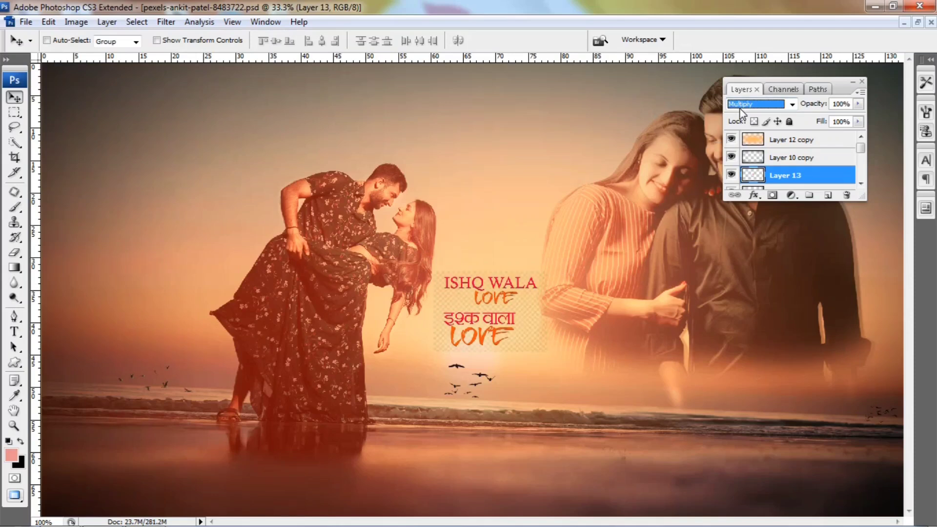
key(Up)
key(Down)
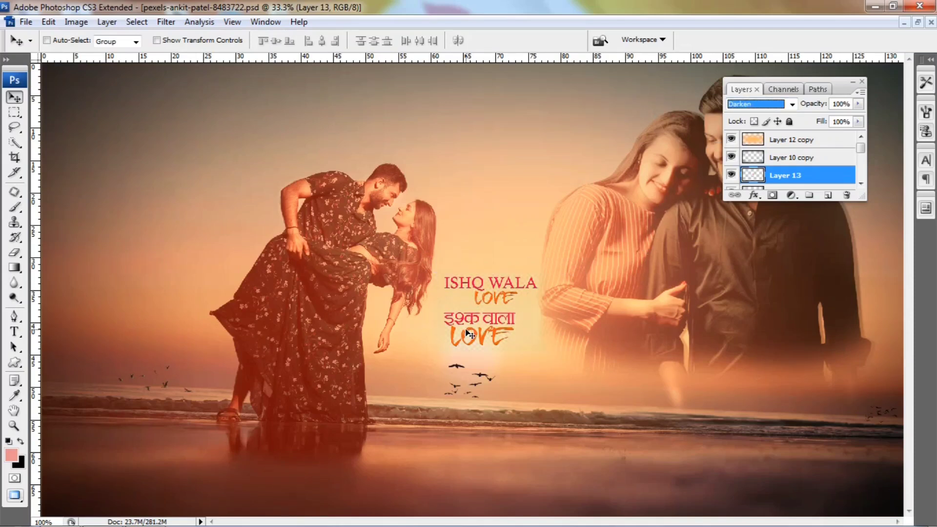
Try the Dissolve blend mode on the title during a free transform, then return it to Darken.
key(ctrl+t)
key(Up)
key(Down)
key(Up)
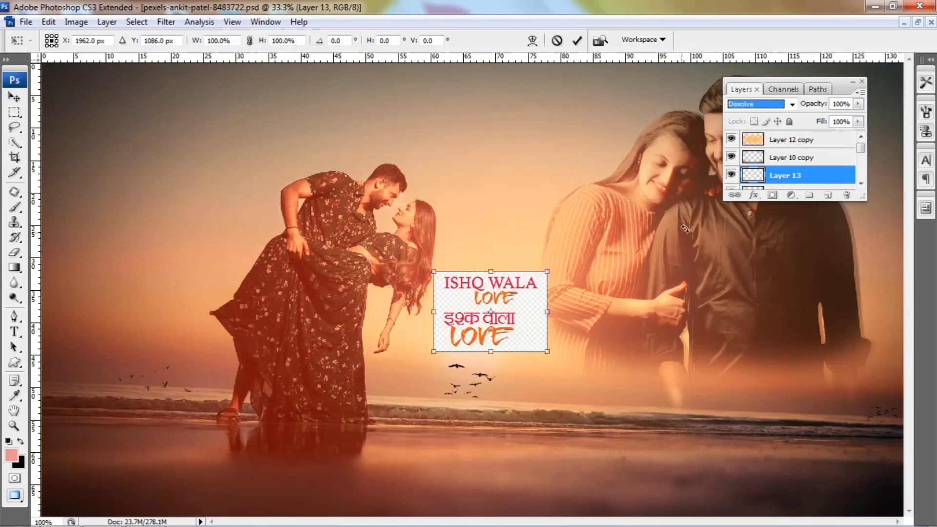
key(Down)
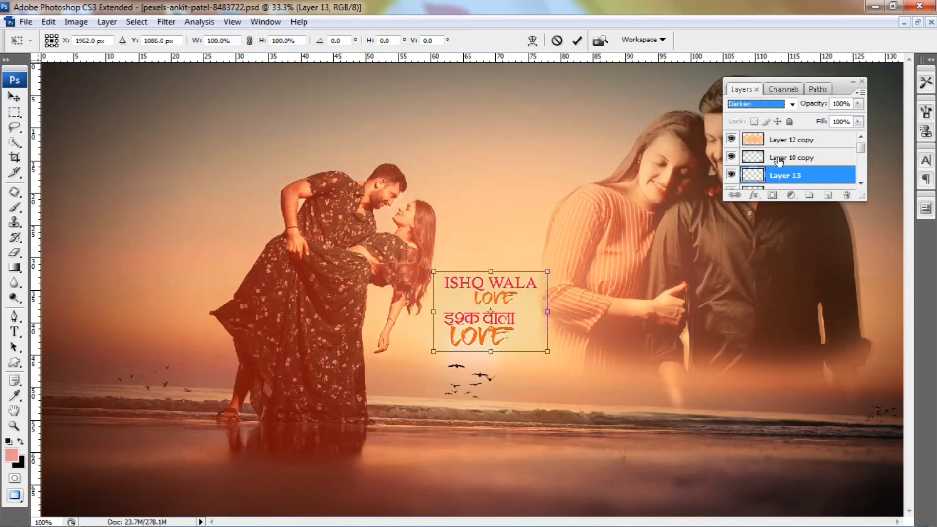
right_click(508, 296)
key(Escape)
key(Return)
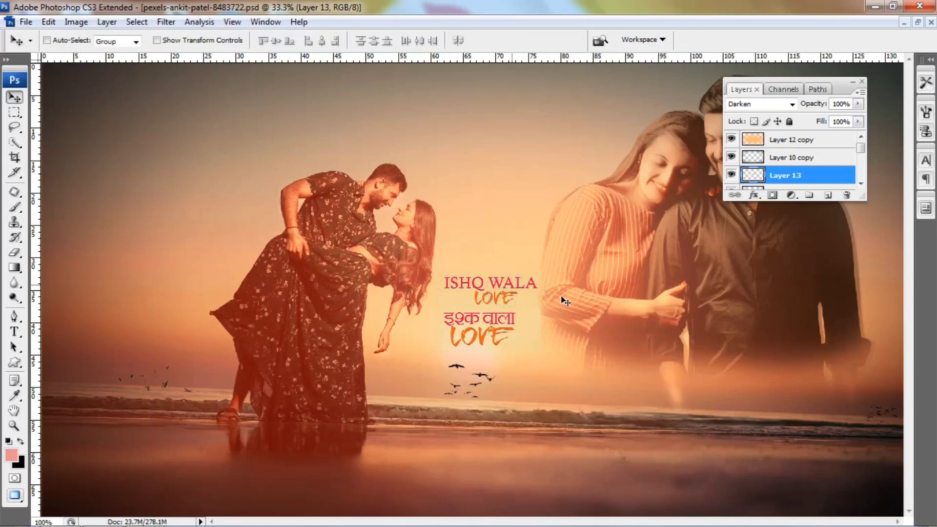